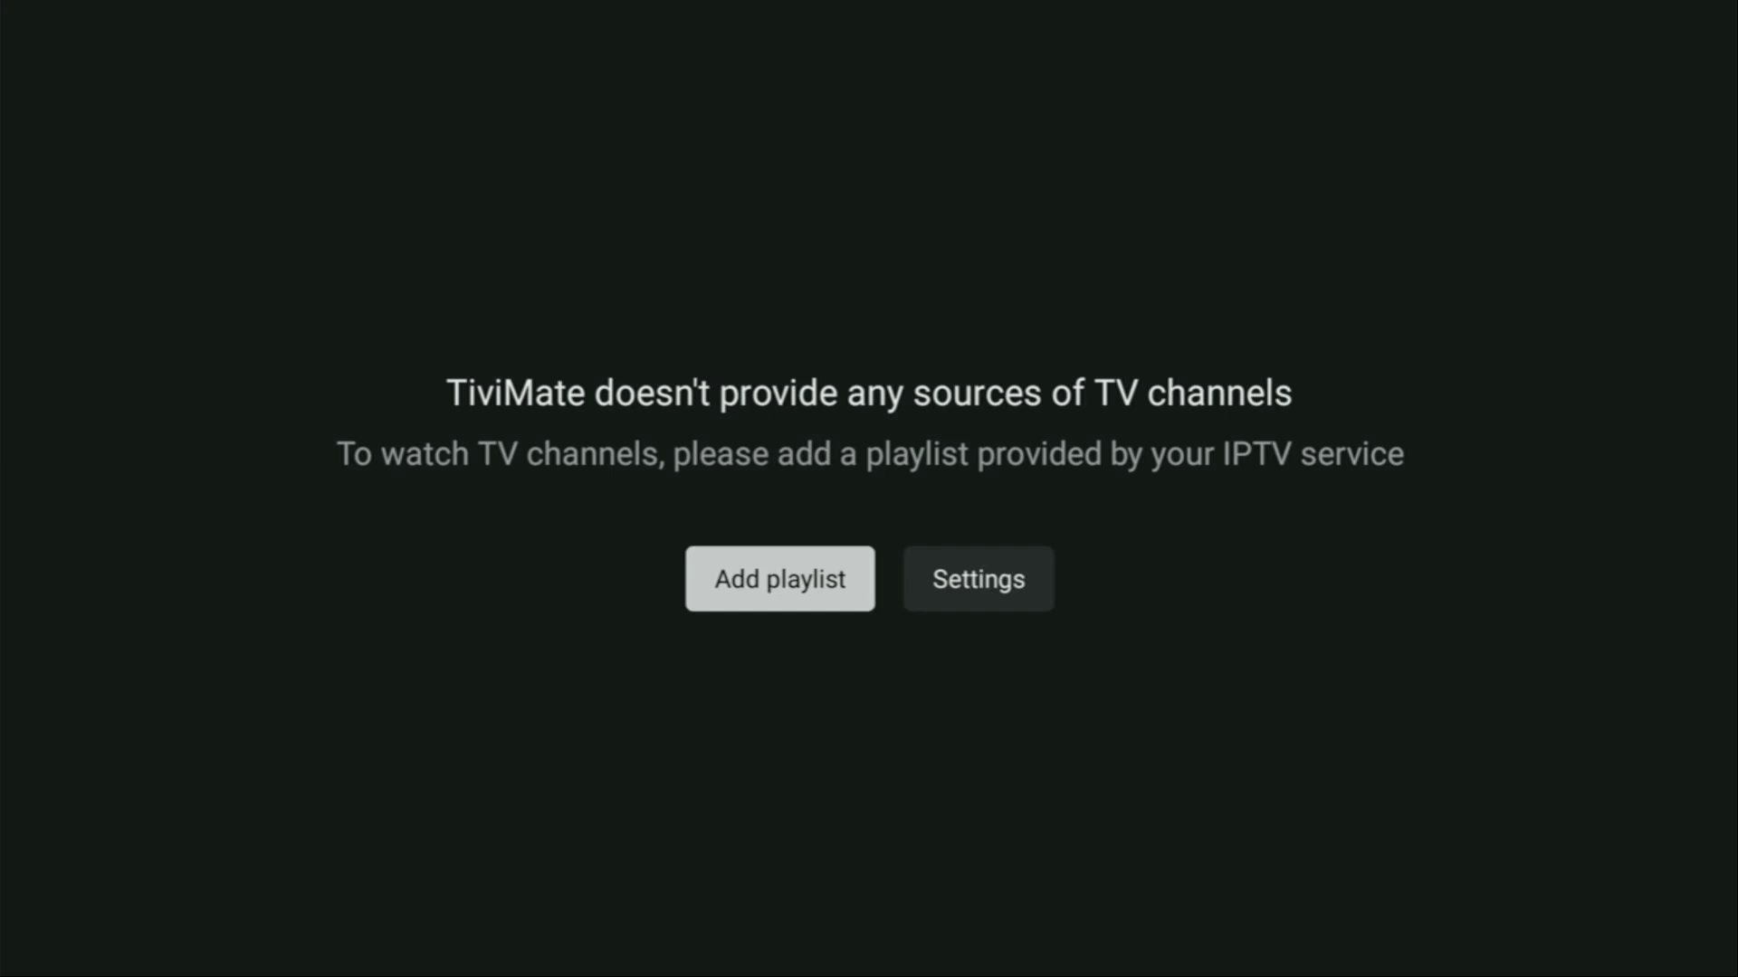
Leave TiviMate's empty-playlist screen and go back to the Fire TV home screen.
key("Escape")
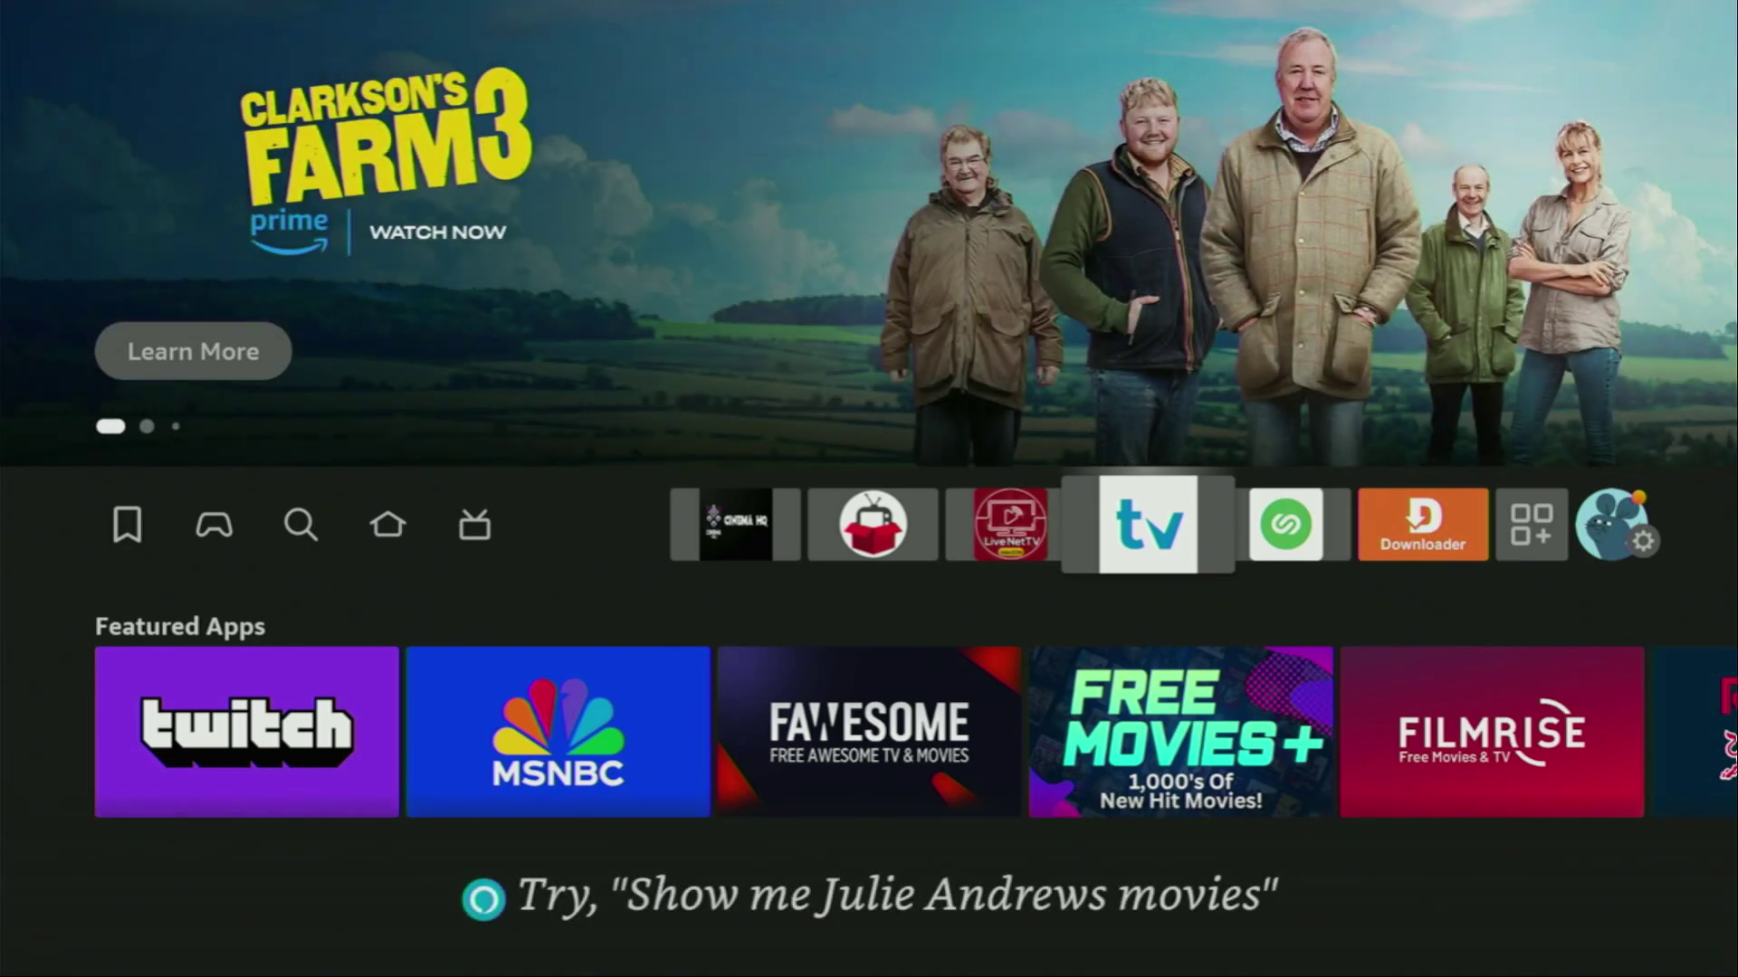
key("Right")
key("Right")
key("Right")
key("Return")
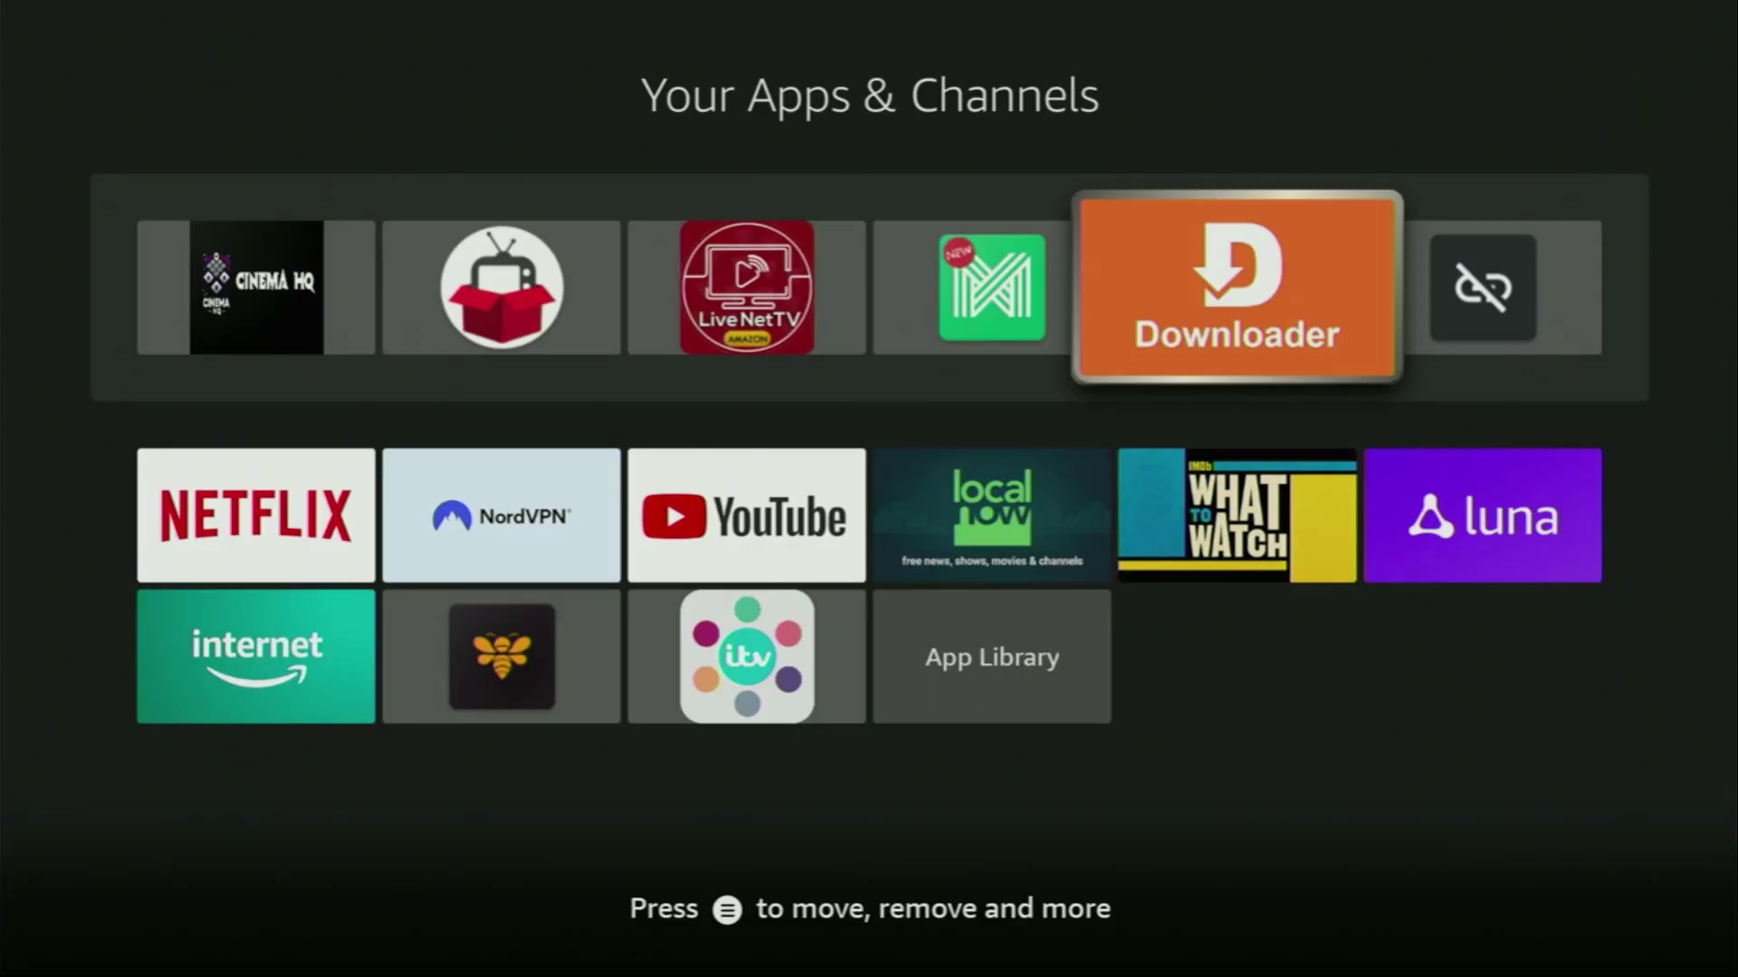
key("Return")
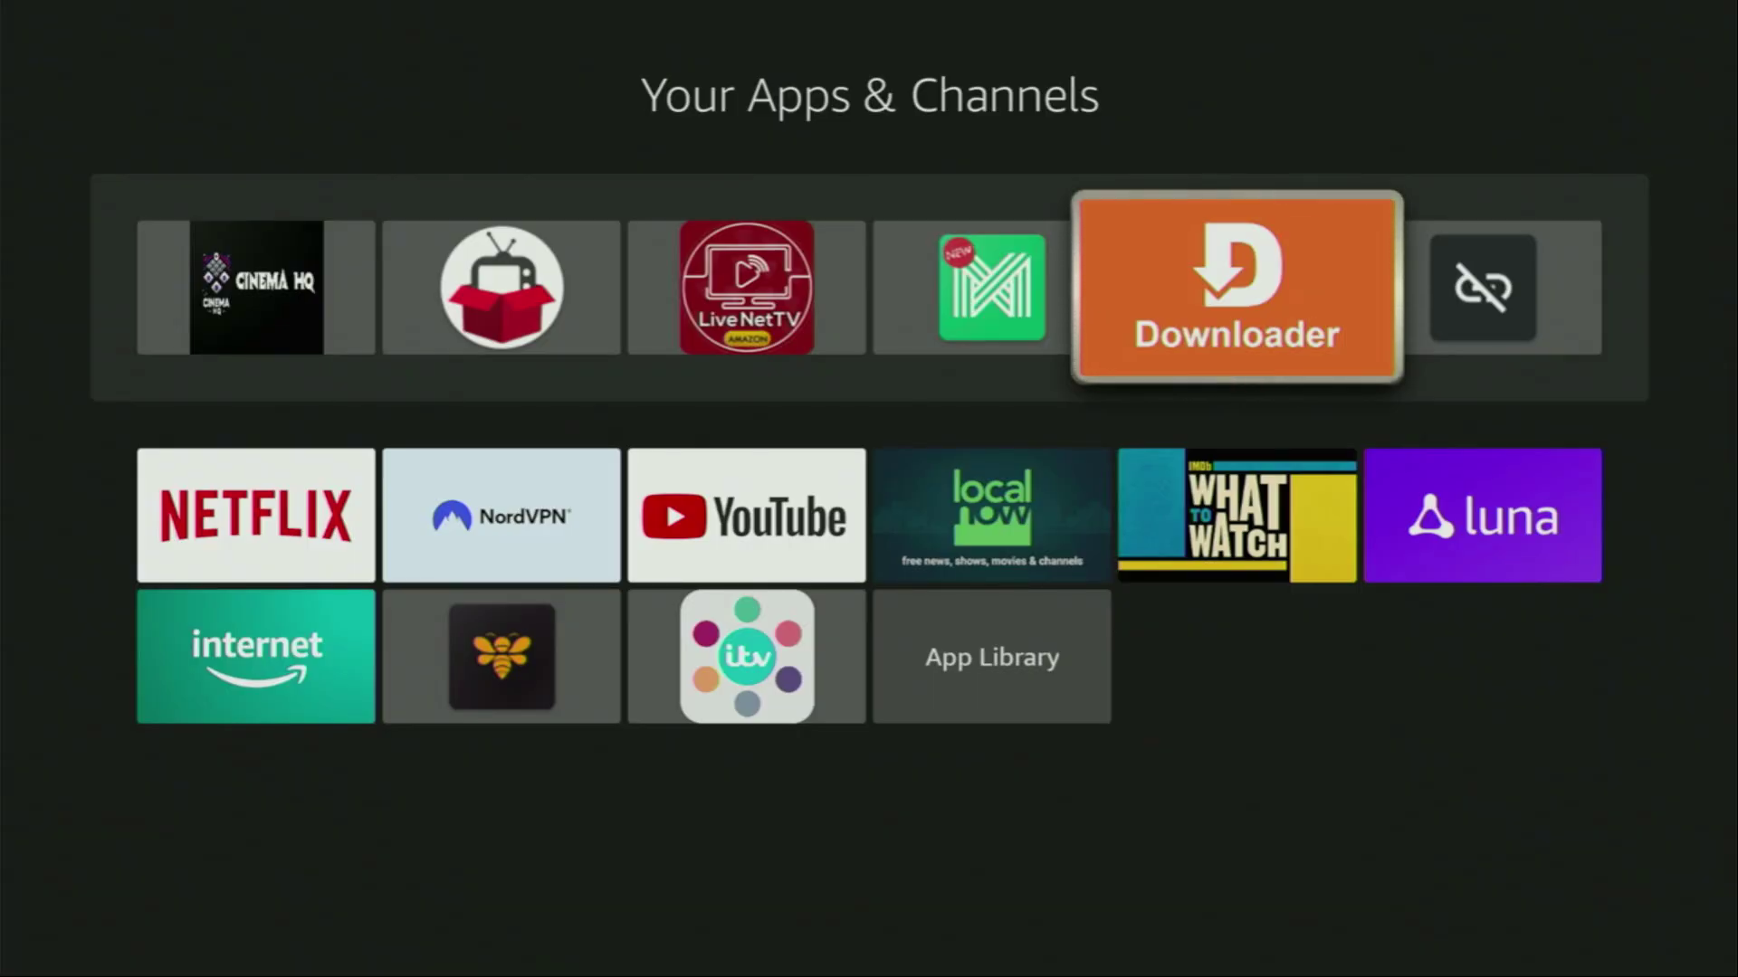
key("Home")
key("Left")
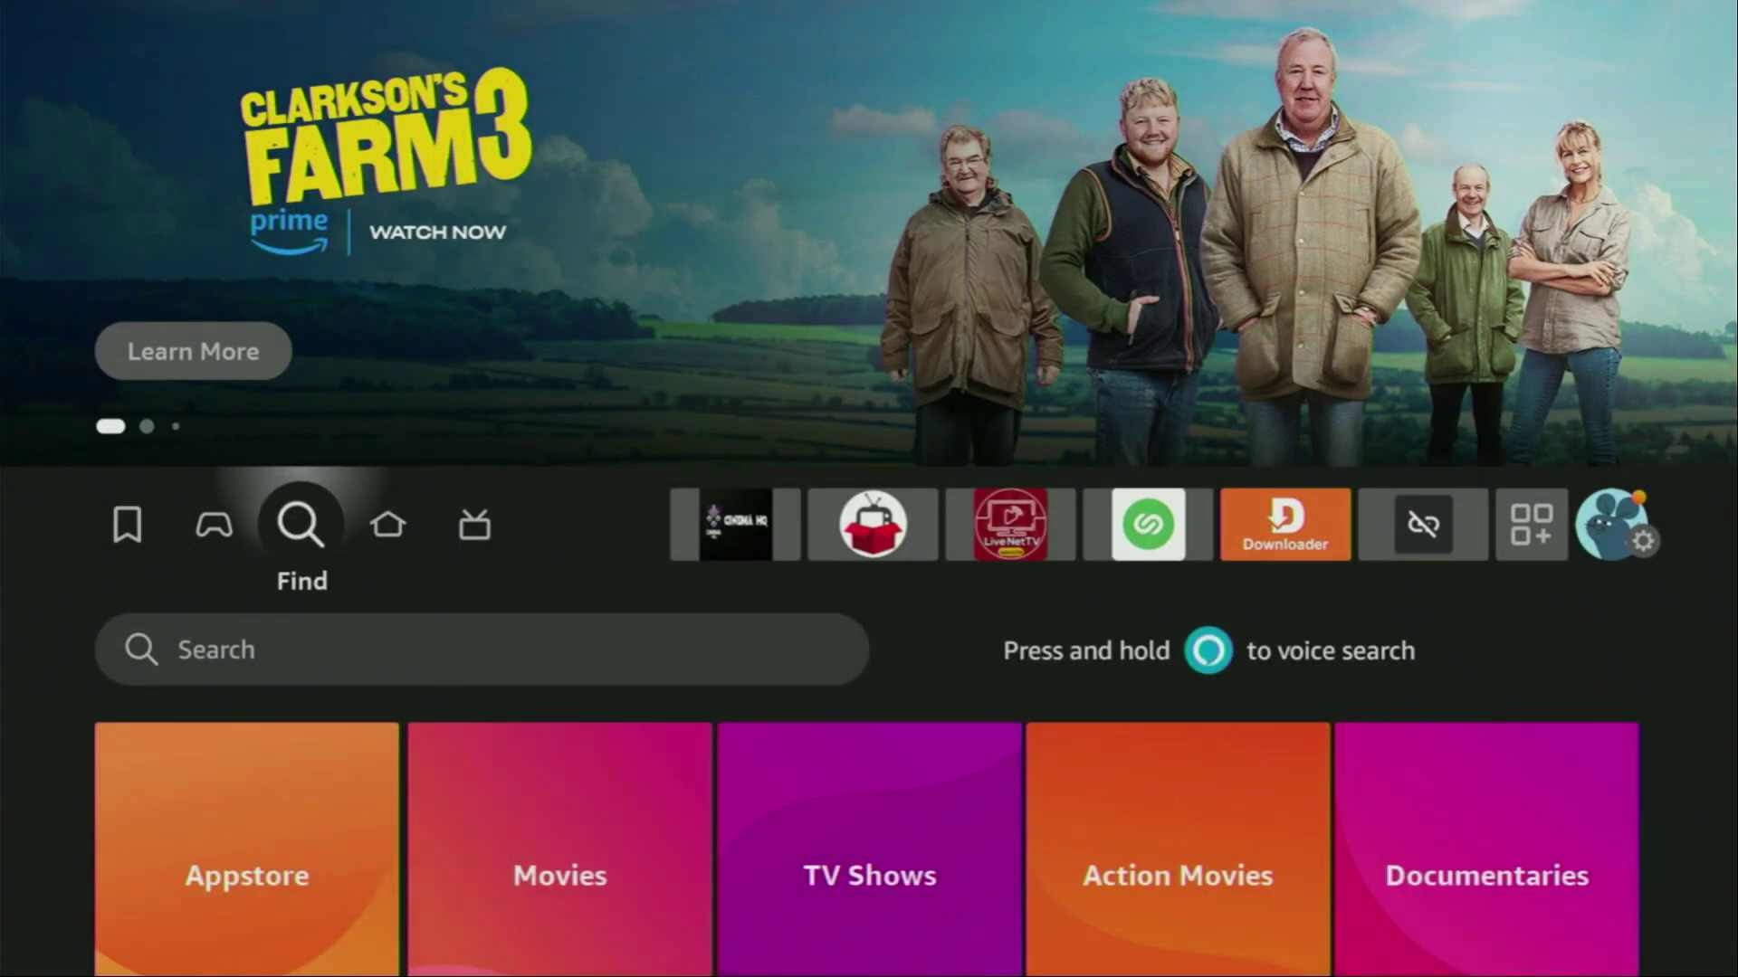
key("Down")
key("Return")
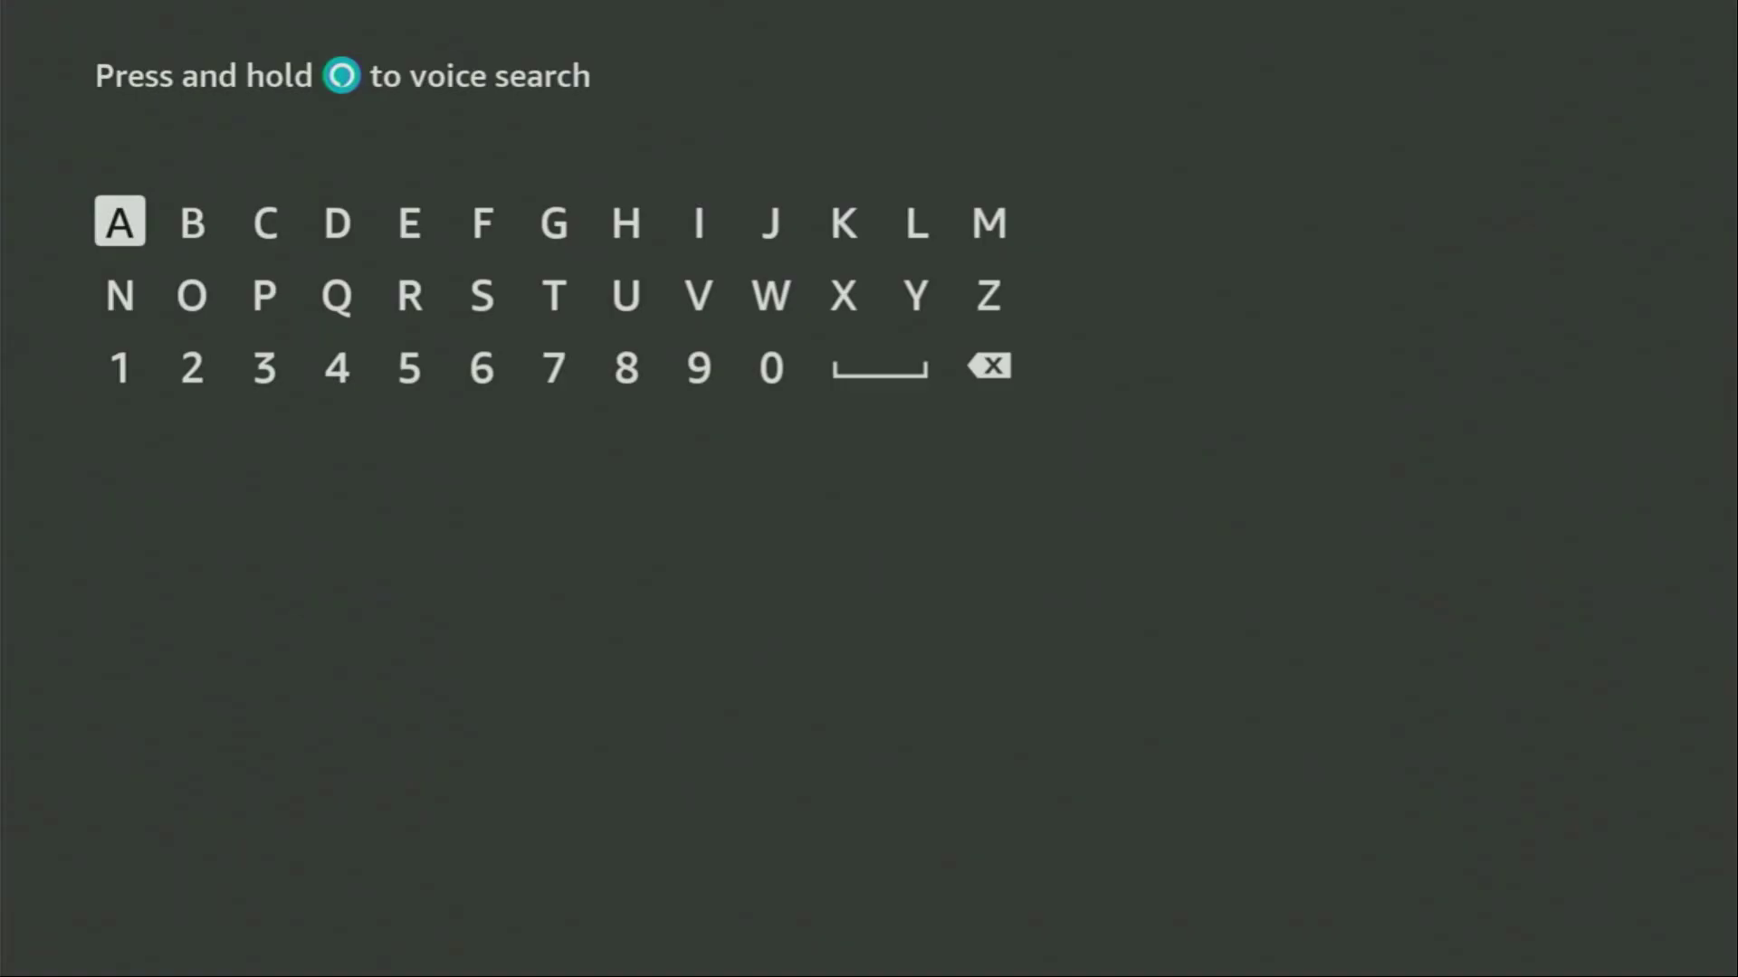
key("Right")
key("Right")
key("Right")
key("Return")
key("Down")
key("Left")
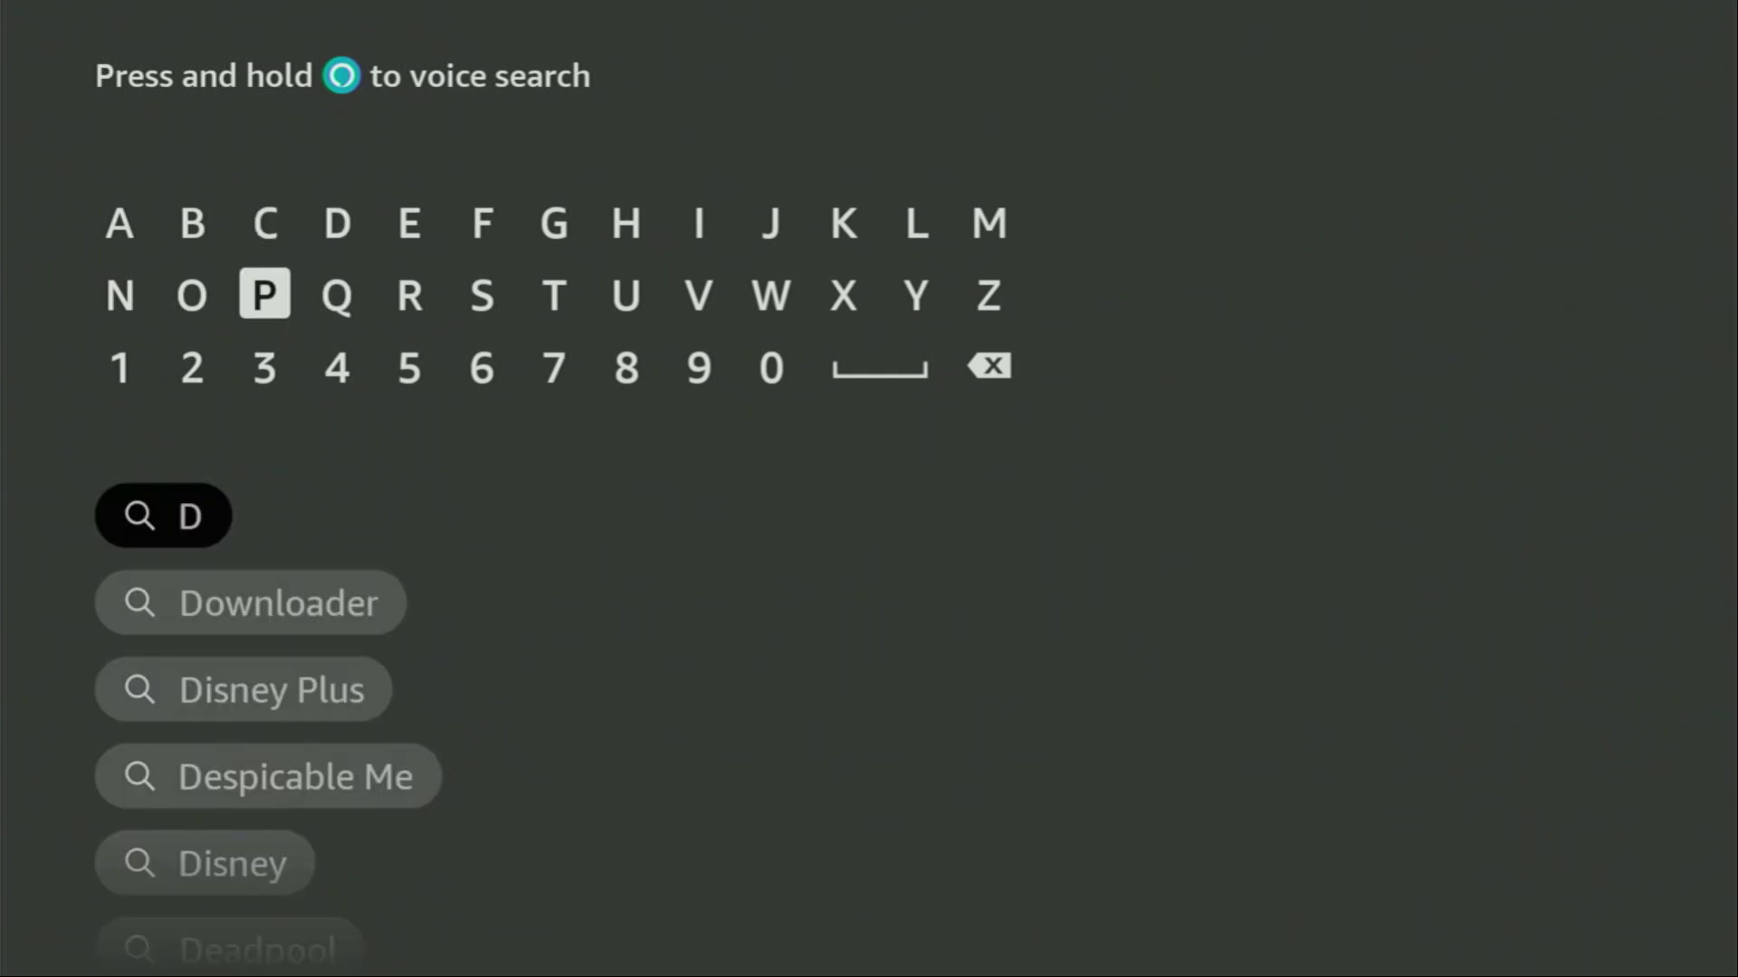
key("Left")
key("Return")
key("Down")
key("Down")
key("Down")
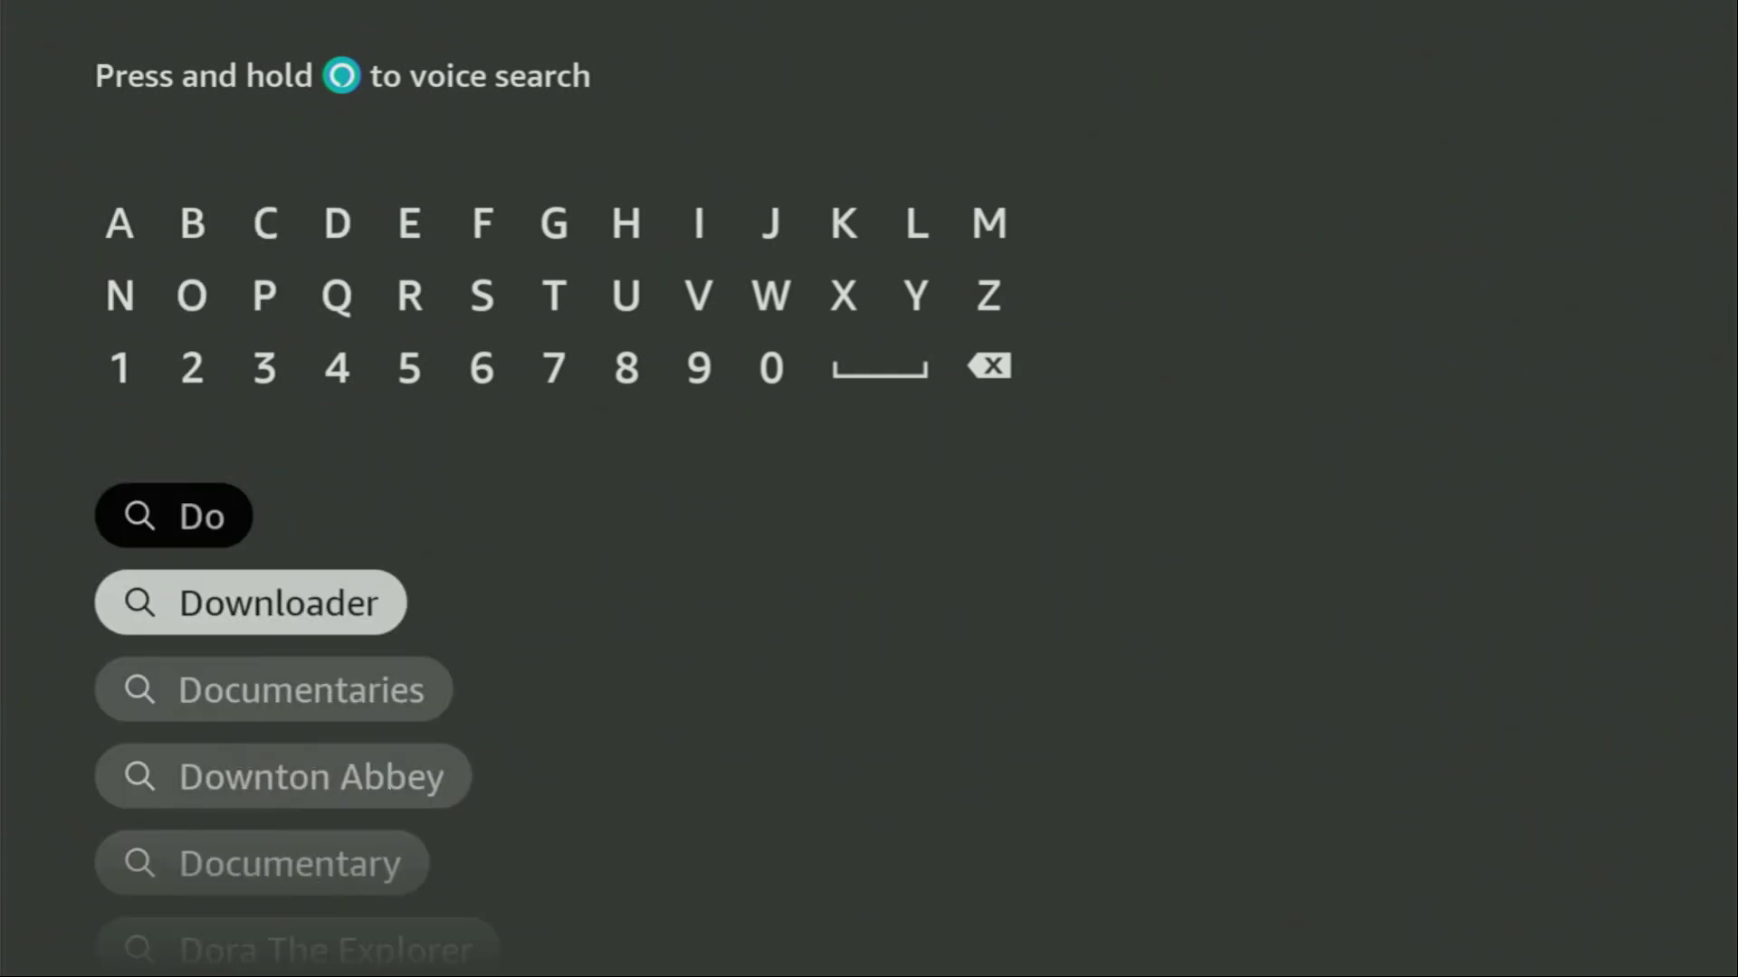
key("Return")
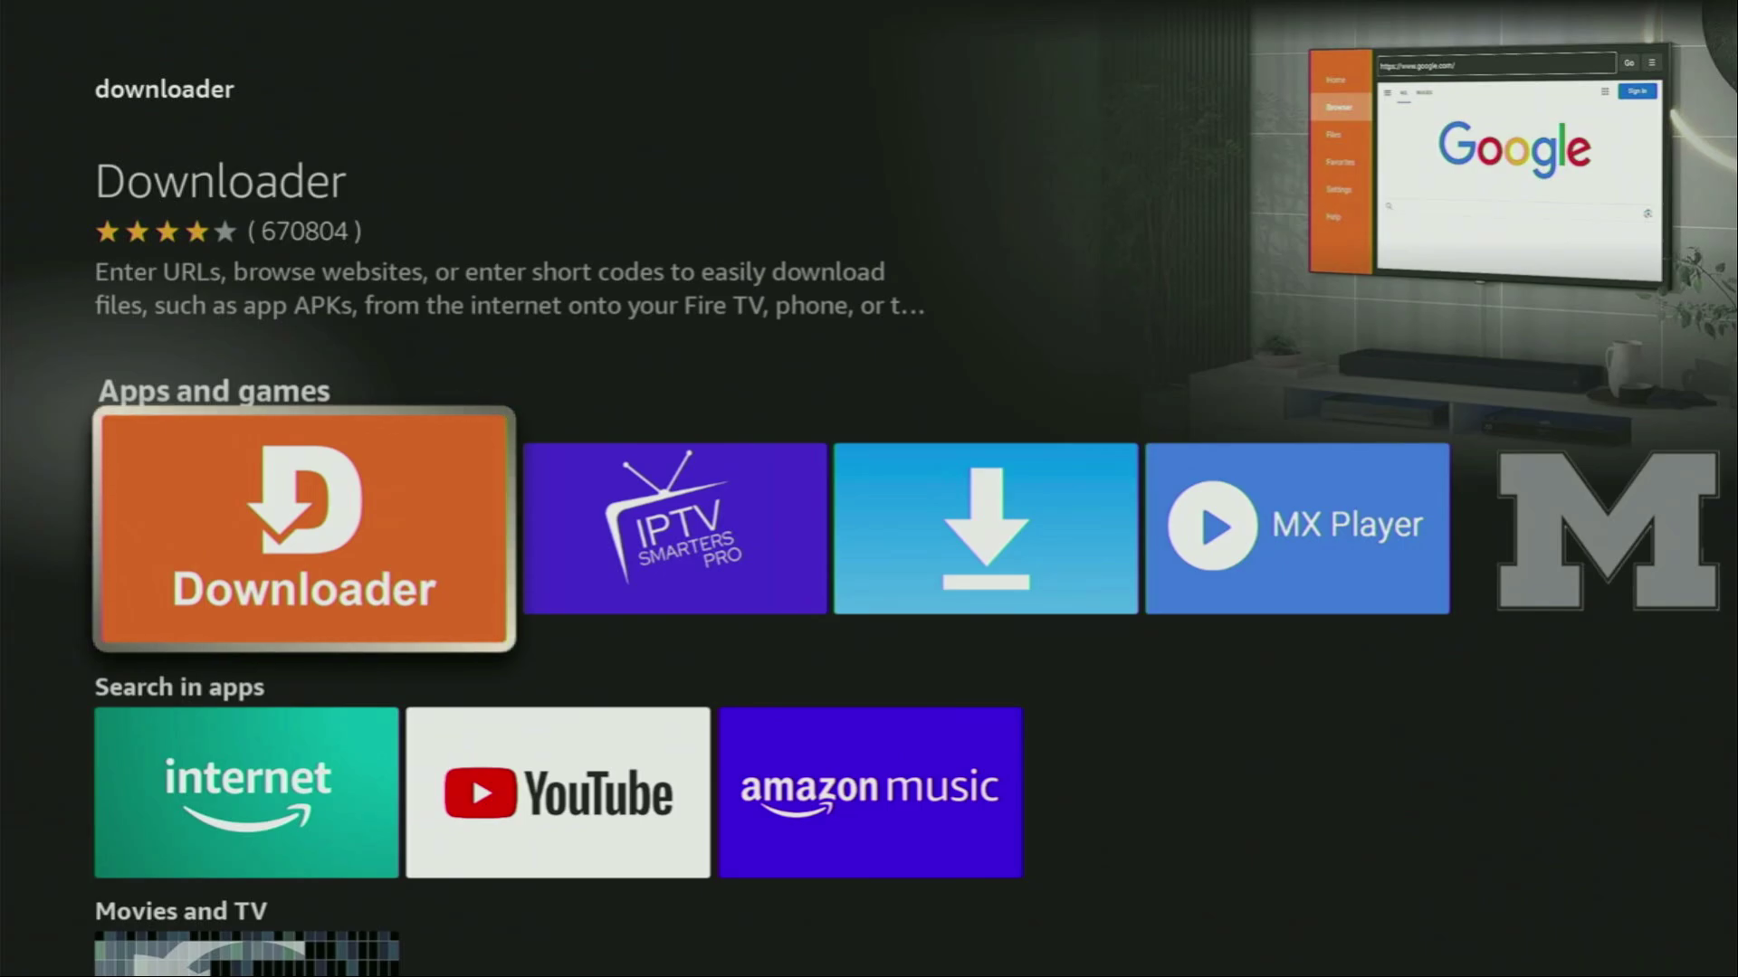
key("Right")
key("Down")
key("Down")
key("Down")
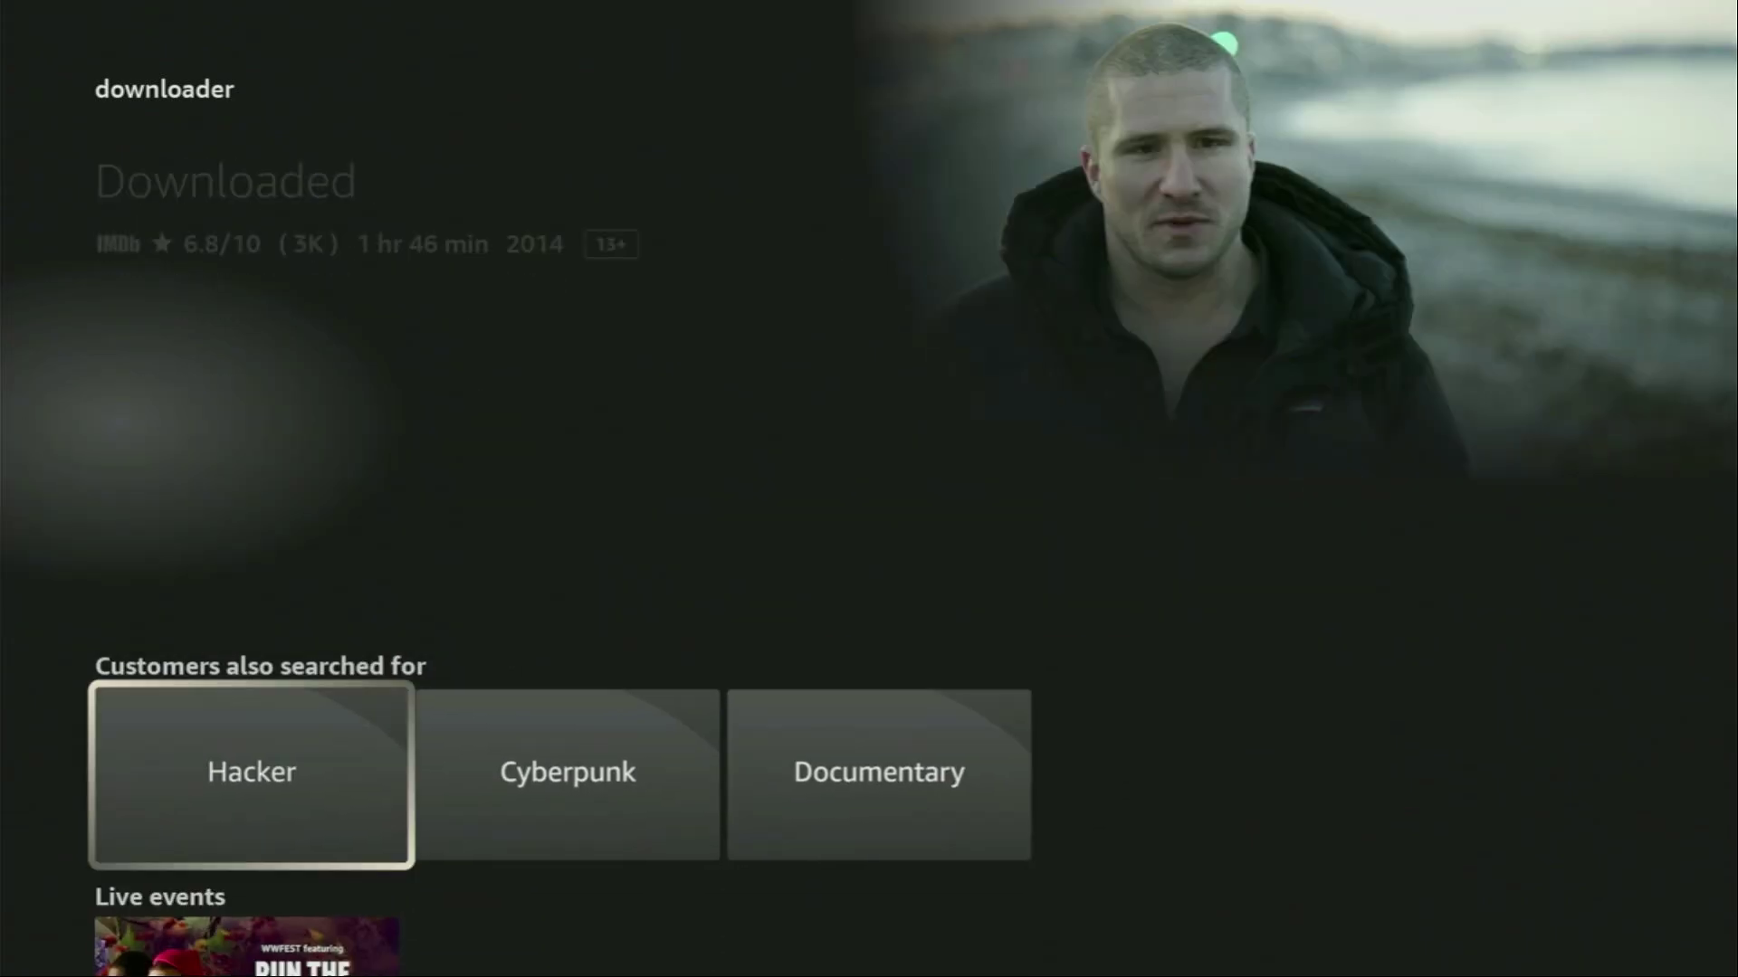
key("Home")
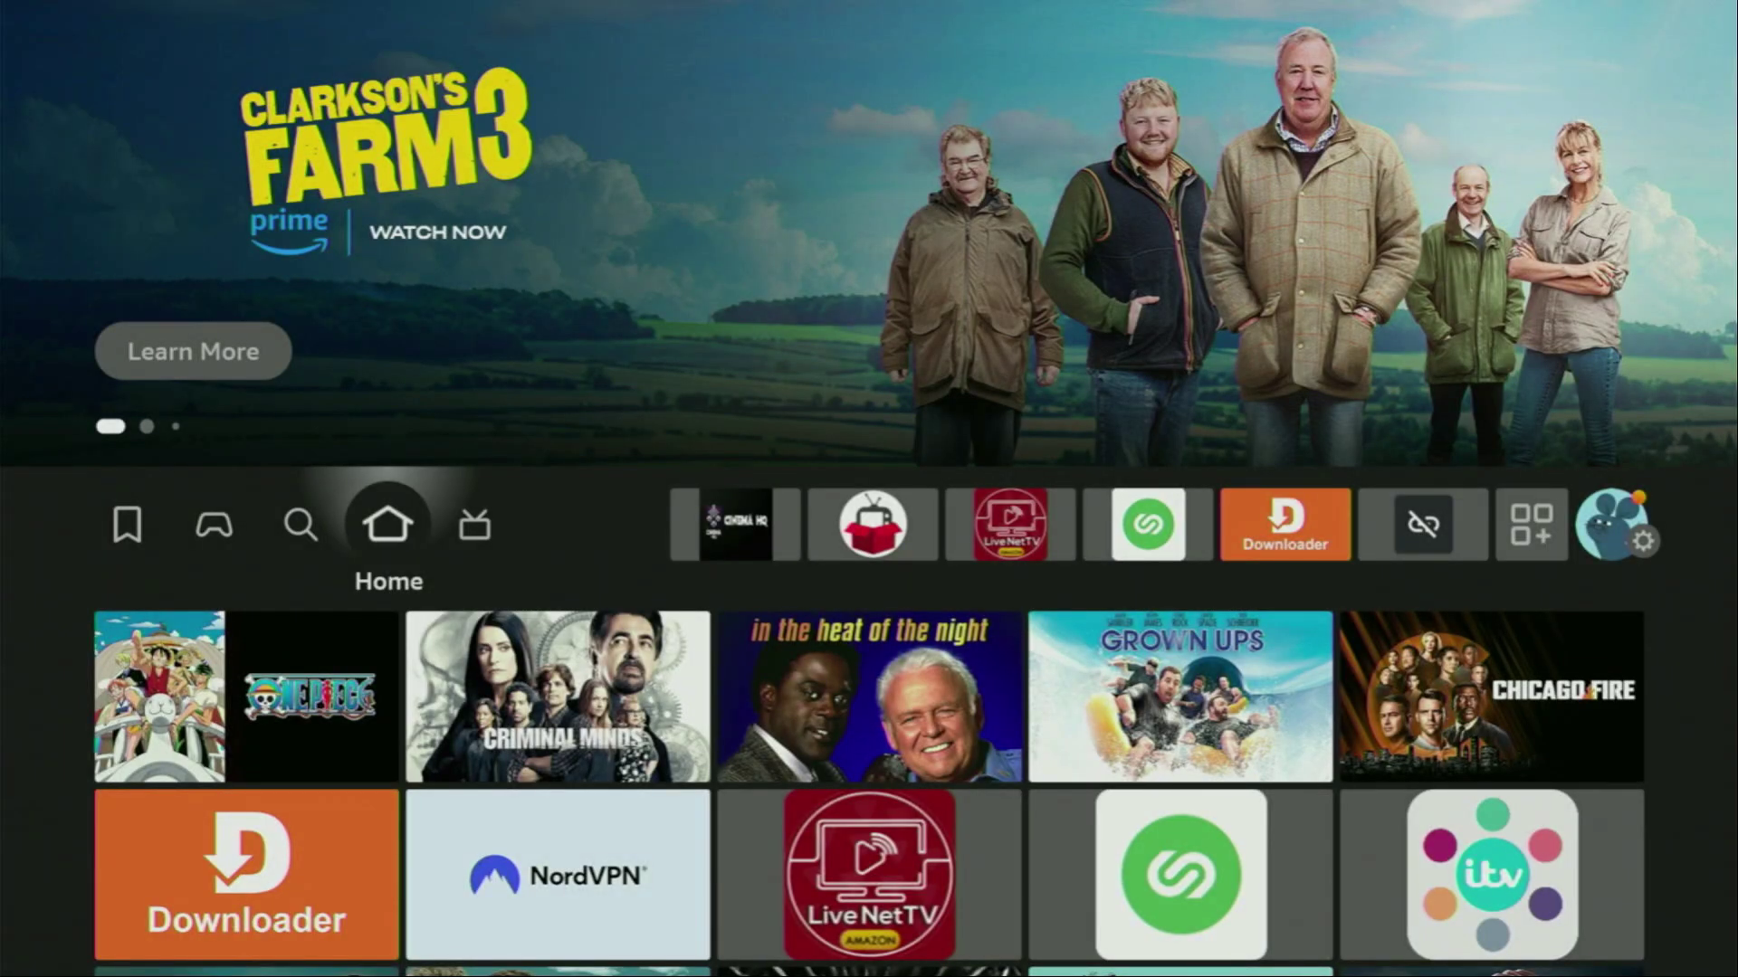
Go to the Settings gear and open My Fire TV.
key("Right")
key("Right")
key("Right")
key("Right")
key("Right")
key("Right")
key("Right")
key("Right")
key("Right")
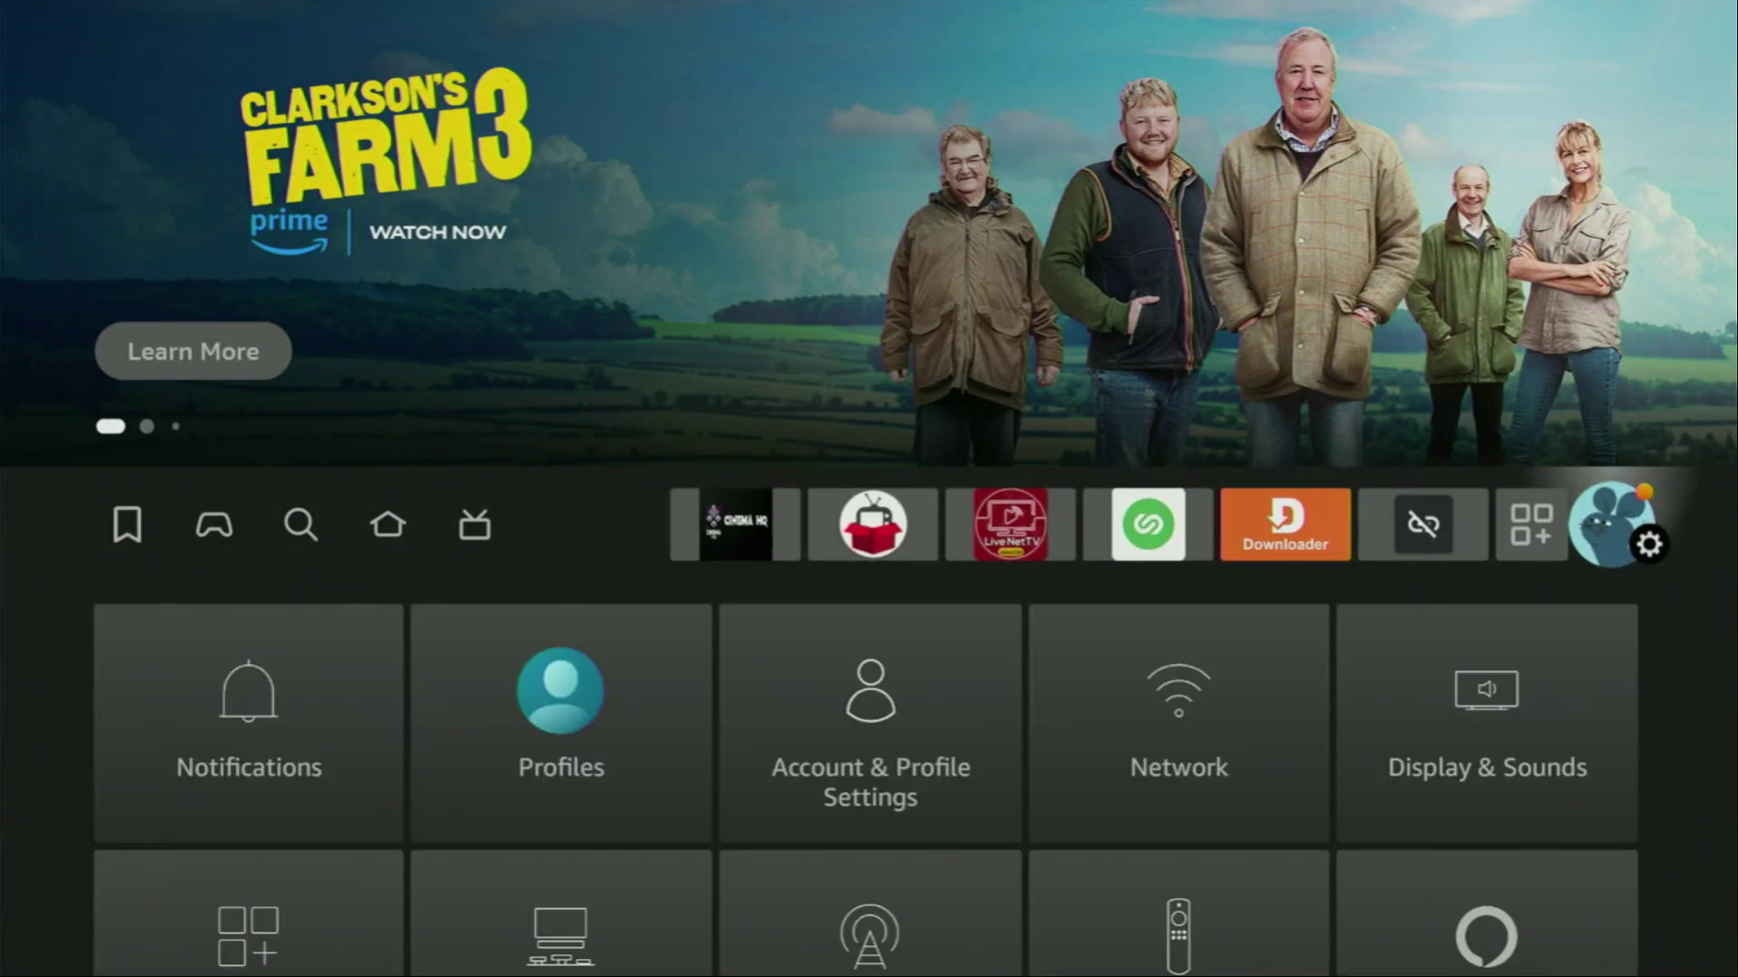
key("Down")
key("Down")
key("Down")
key("Right")
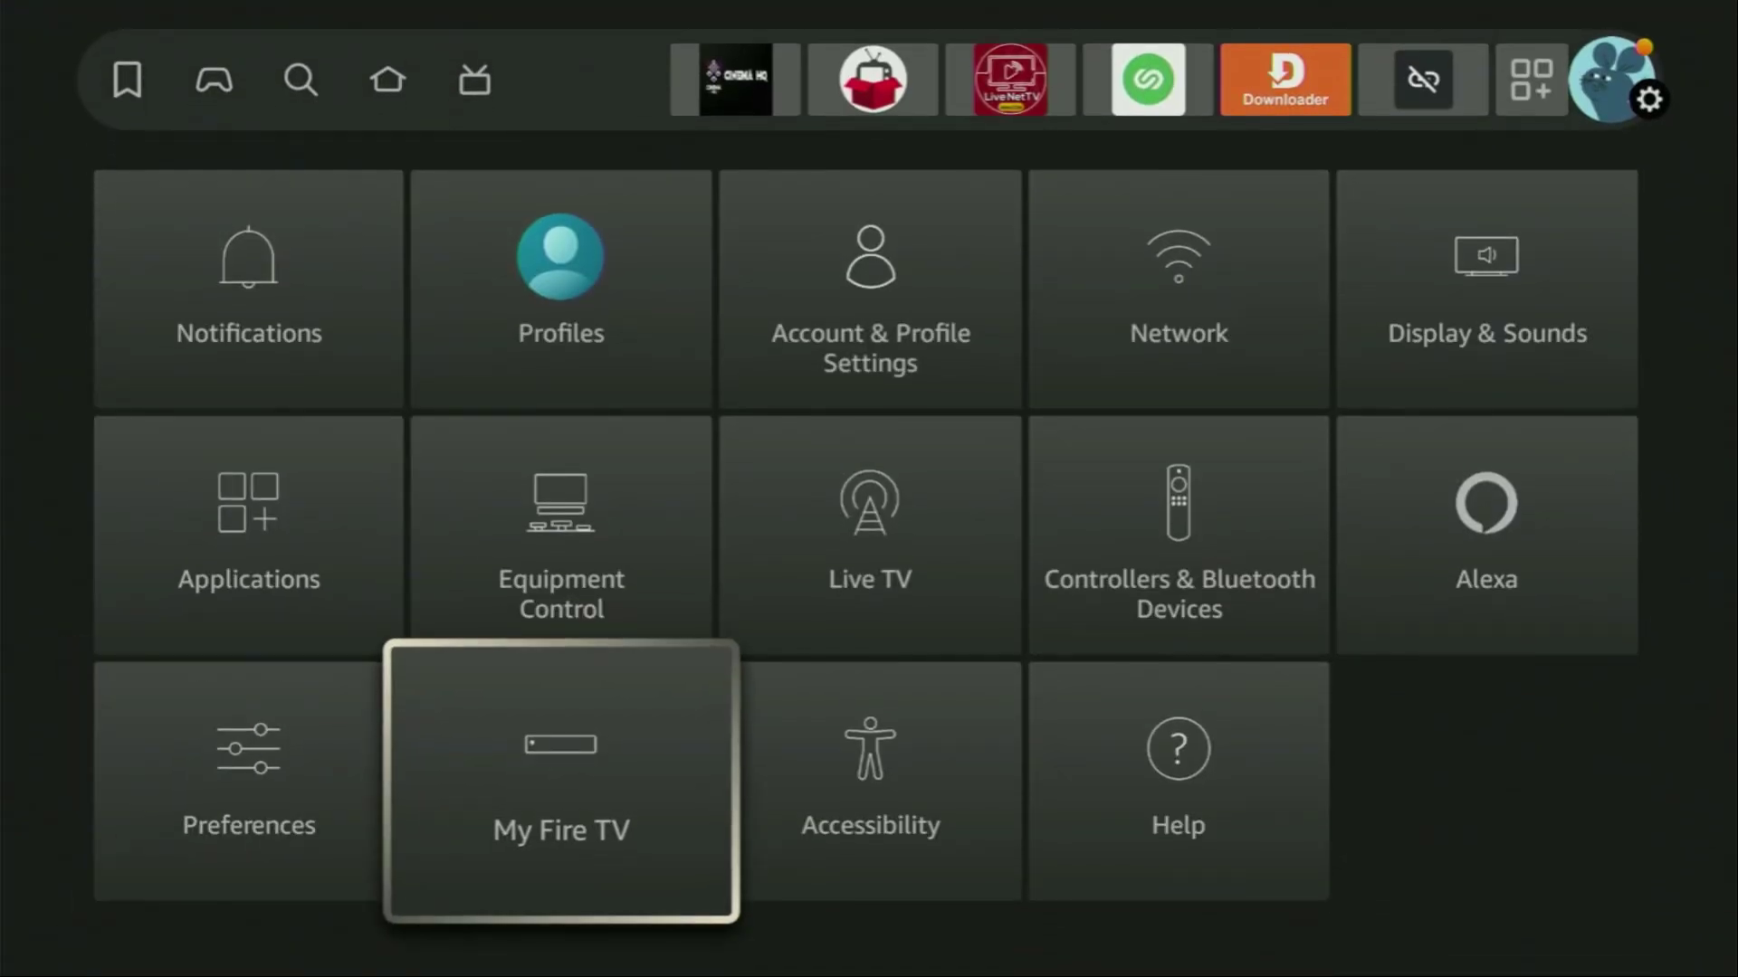
key("Return")
Browse the My Fire TV items down to Reset and back up to About.
key("Down")
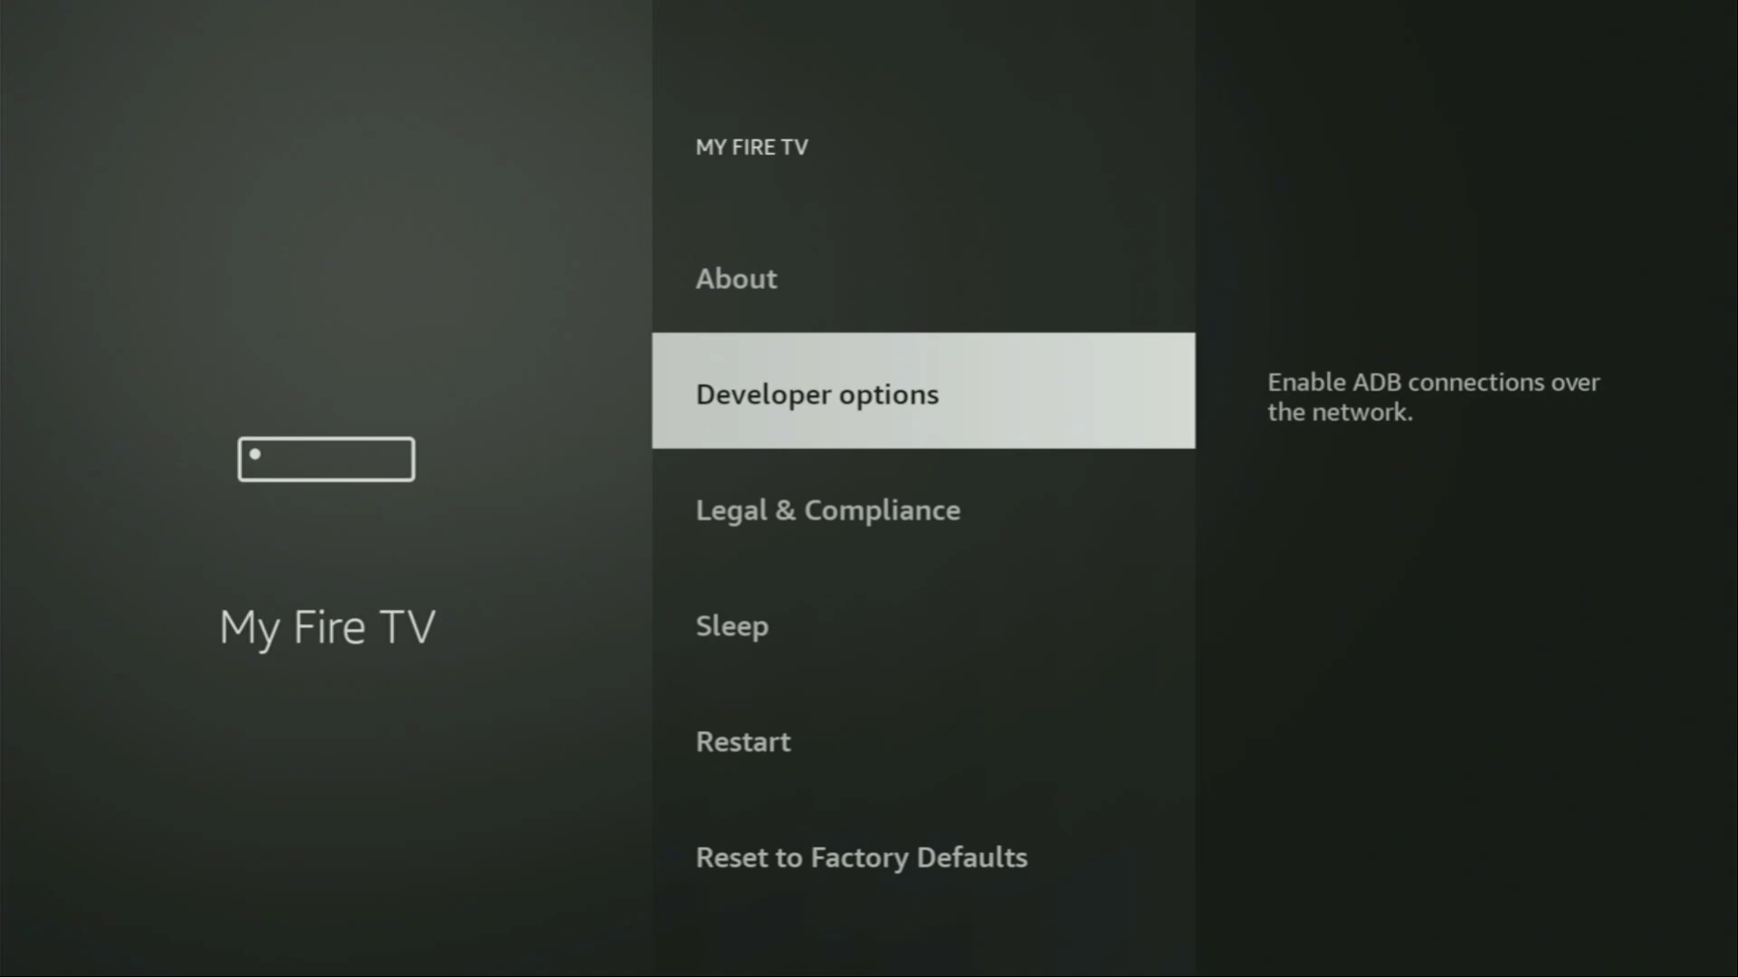
key("Down")
key("Down")
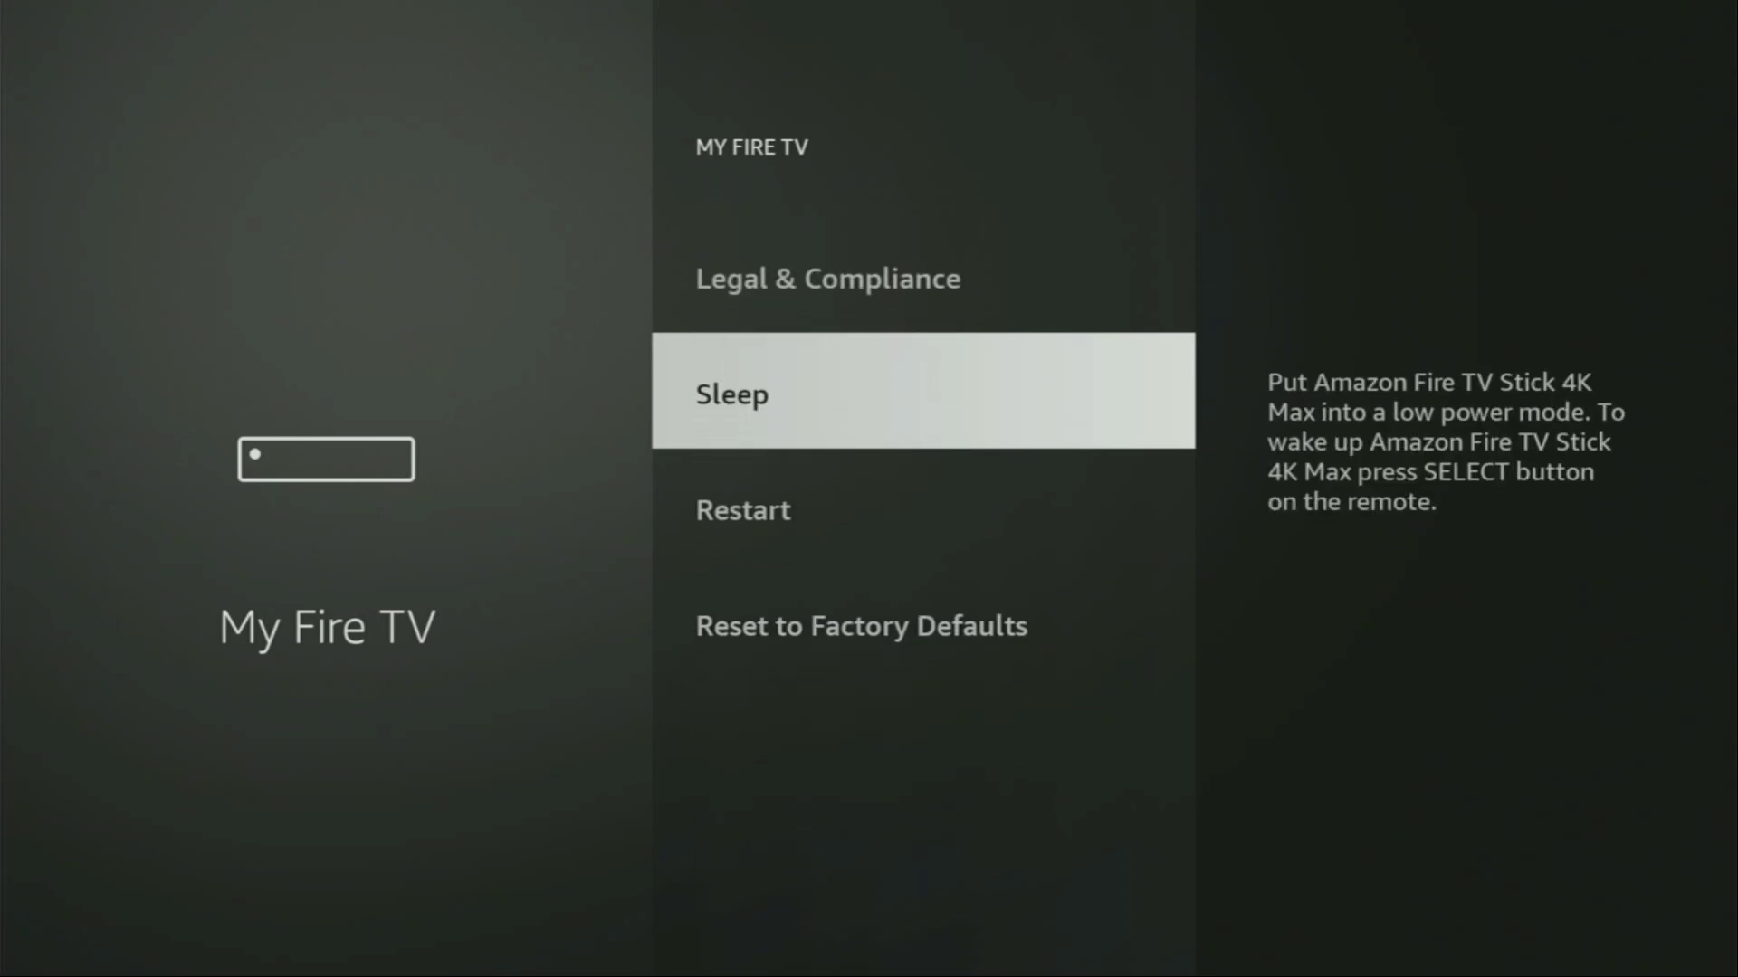
key("Down")
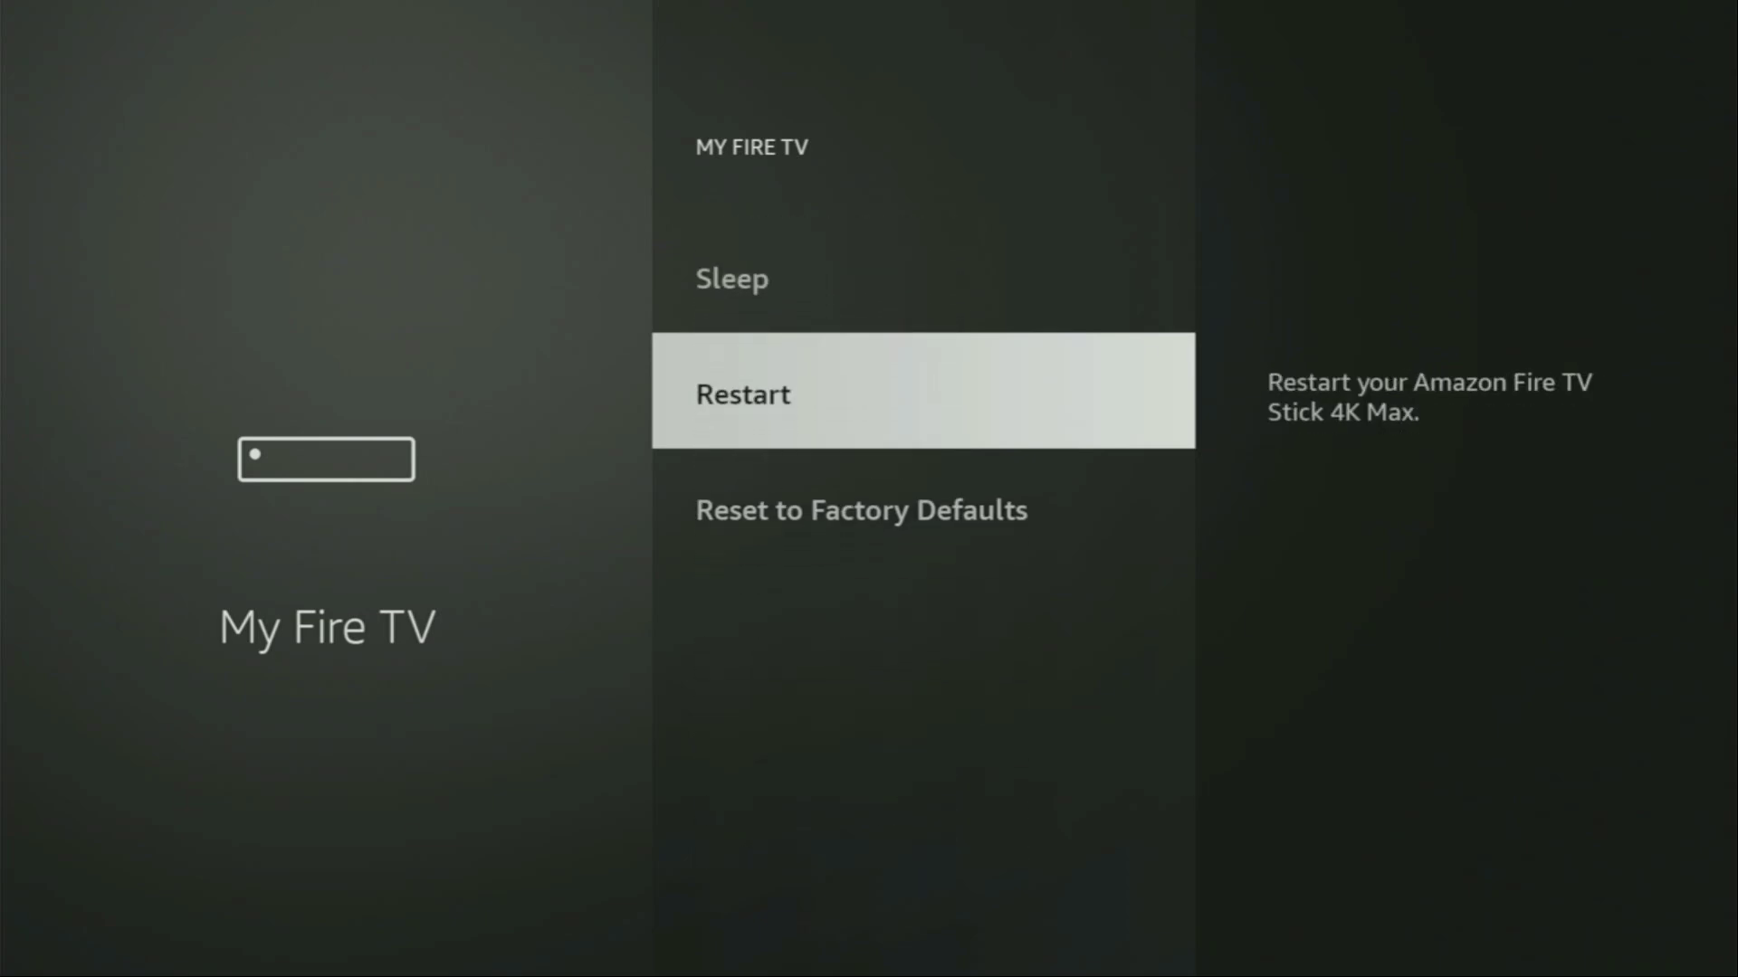
key("Down")
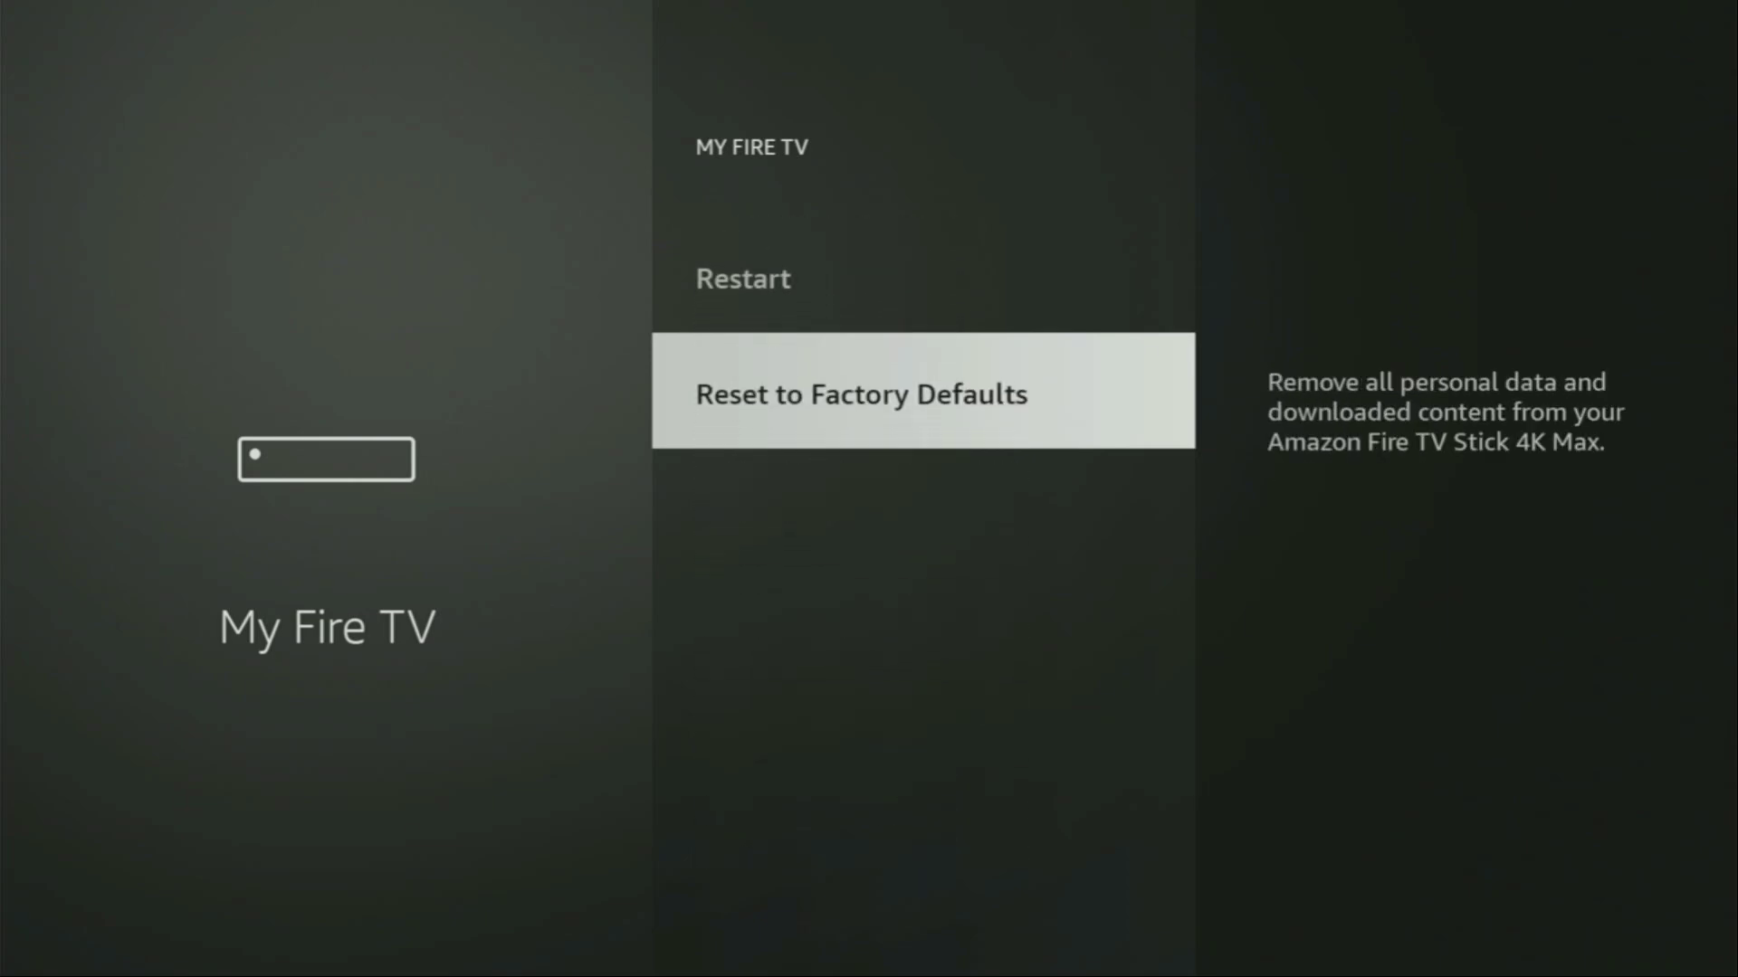
key("Up")
key("Up")
key("Up")
key("Up")
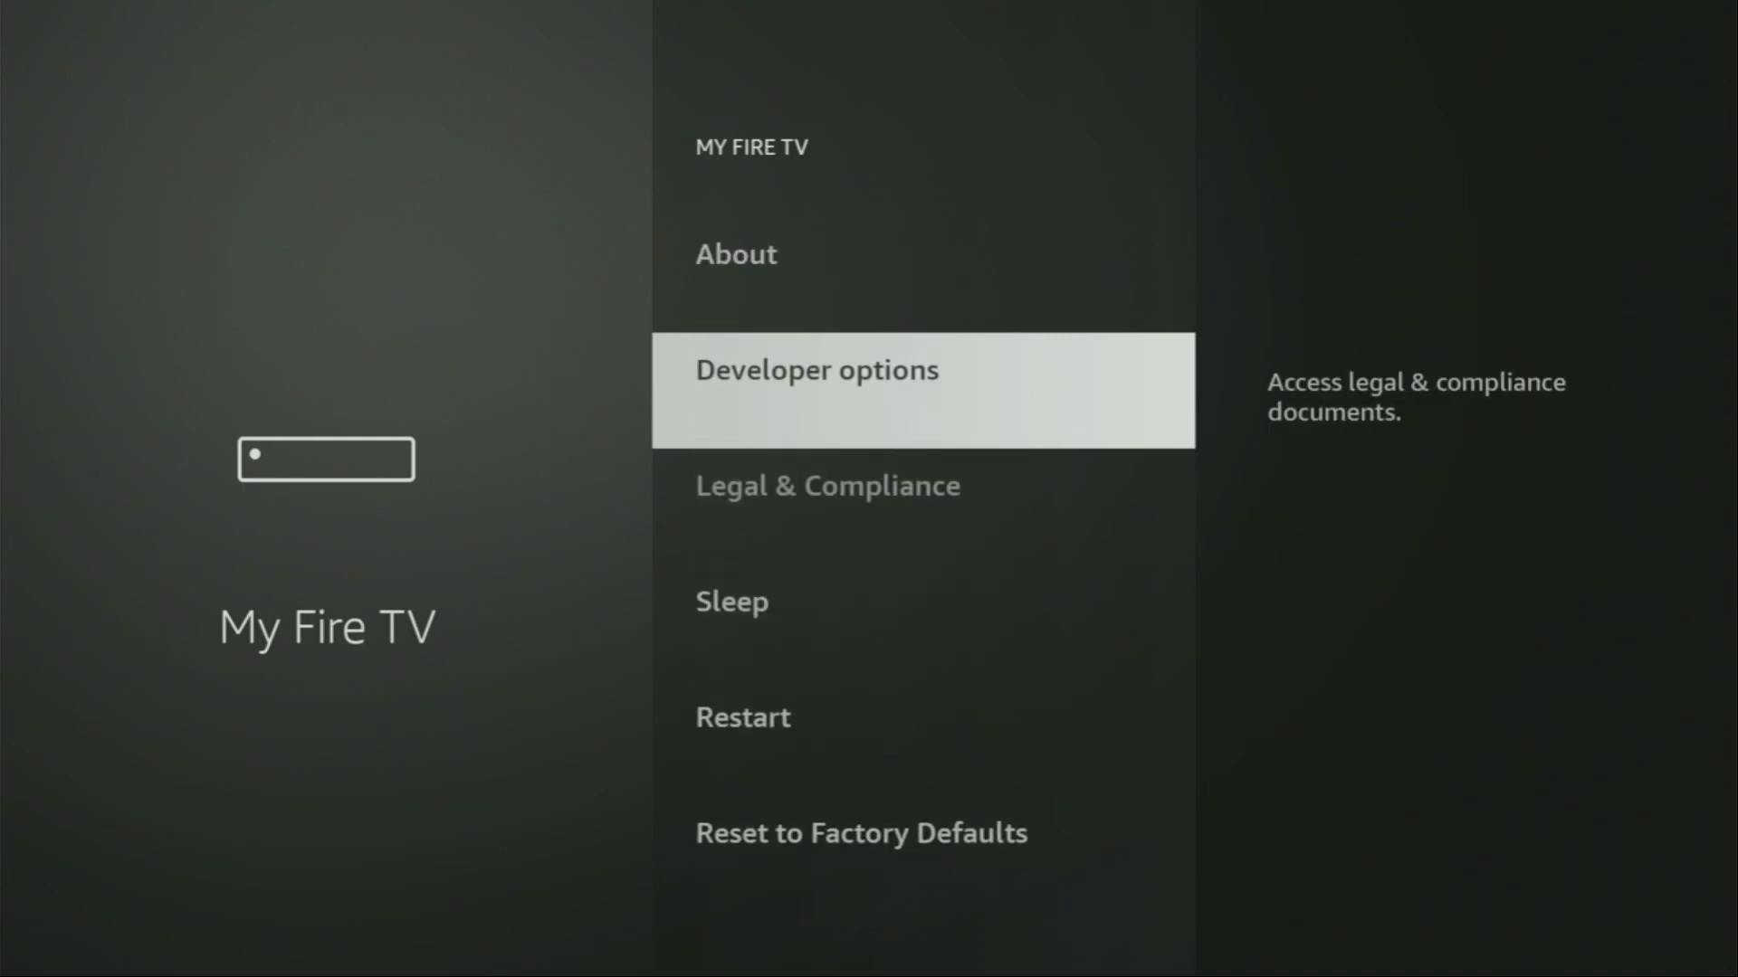
key("Up")
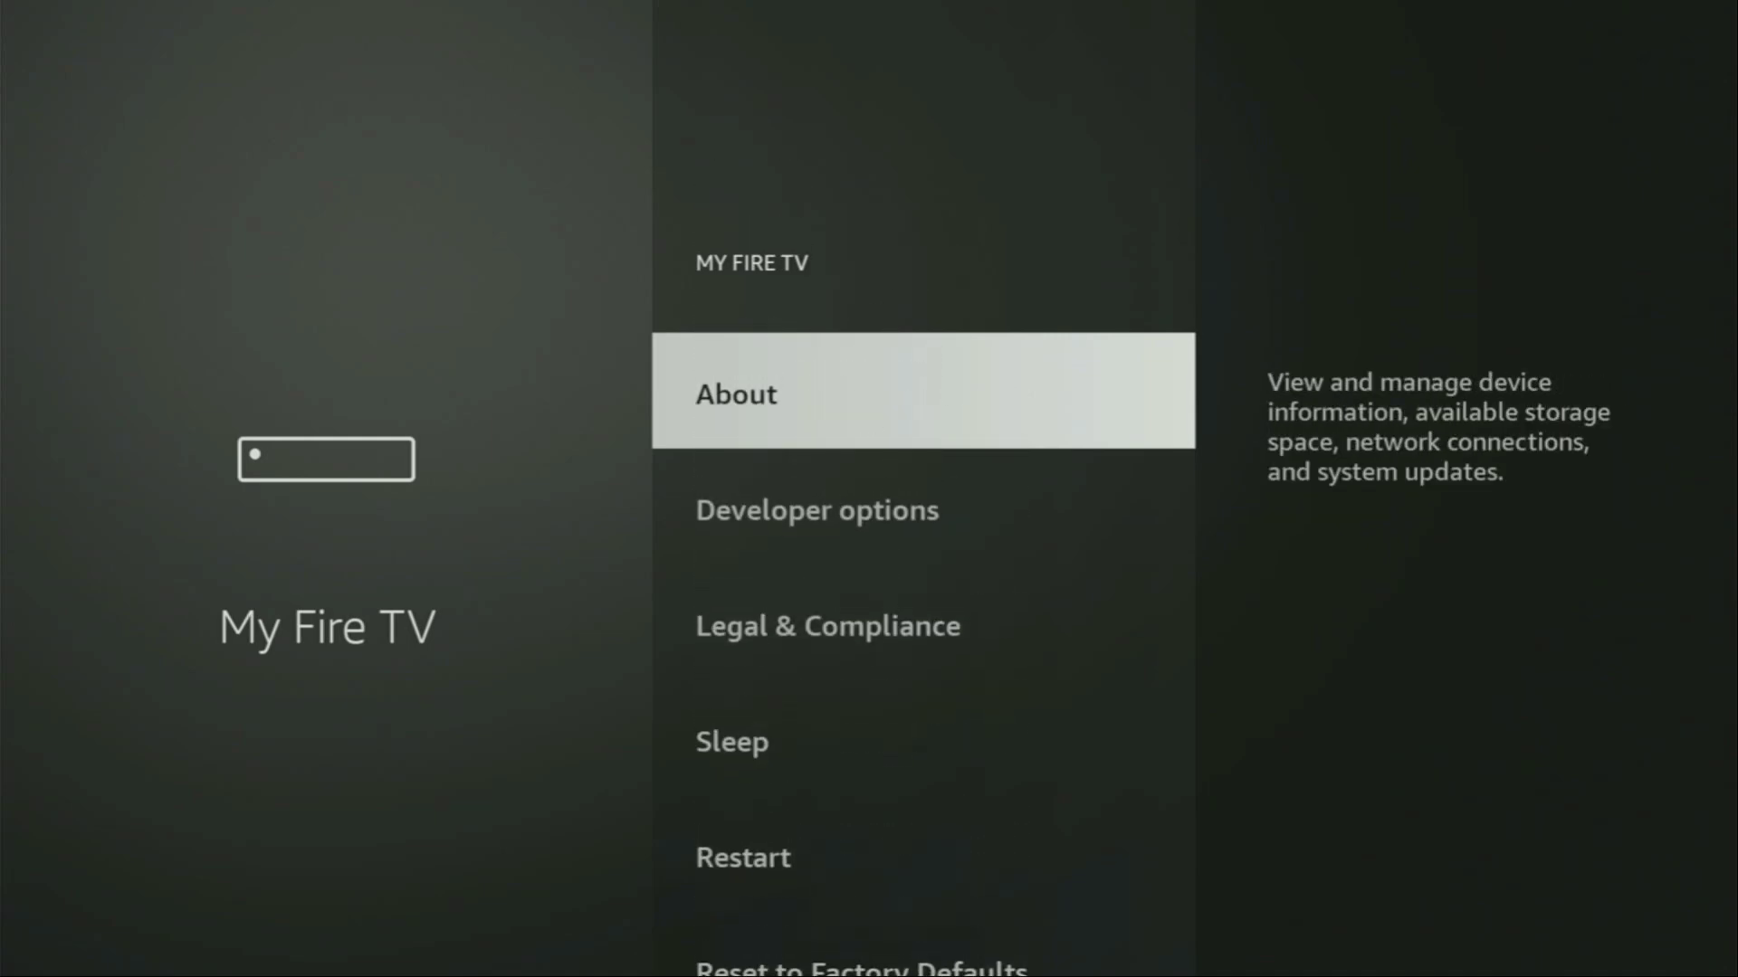
key("Return")
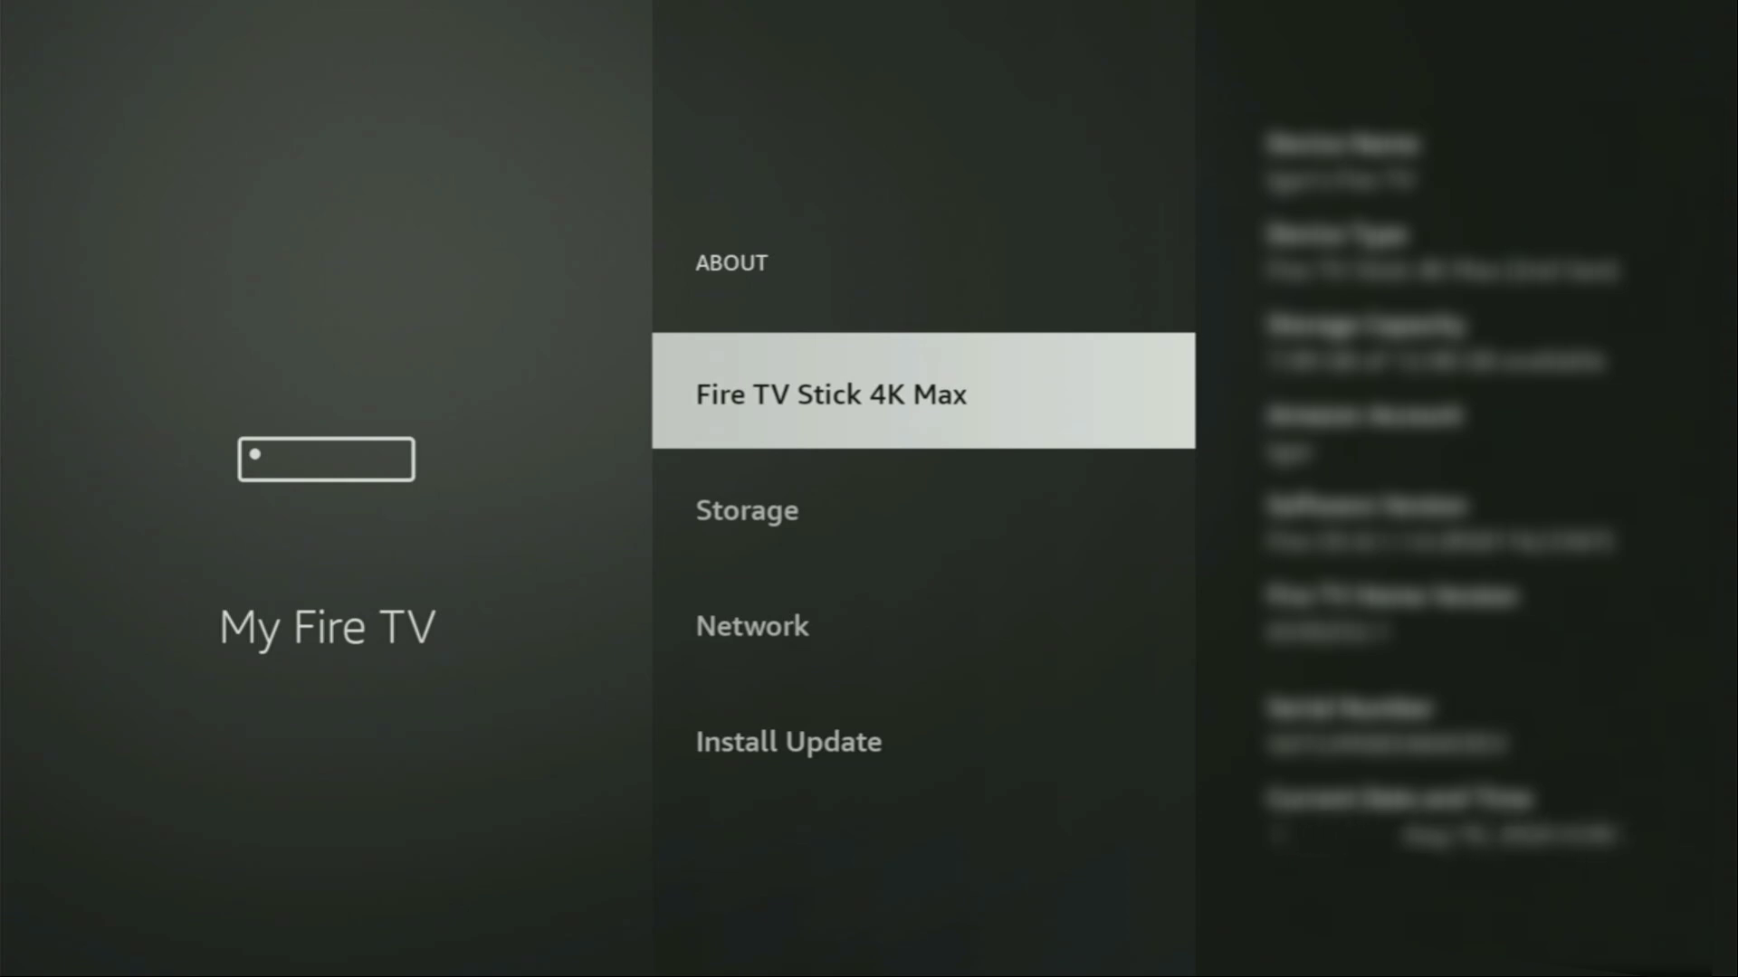
key("Return")
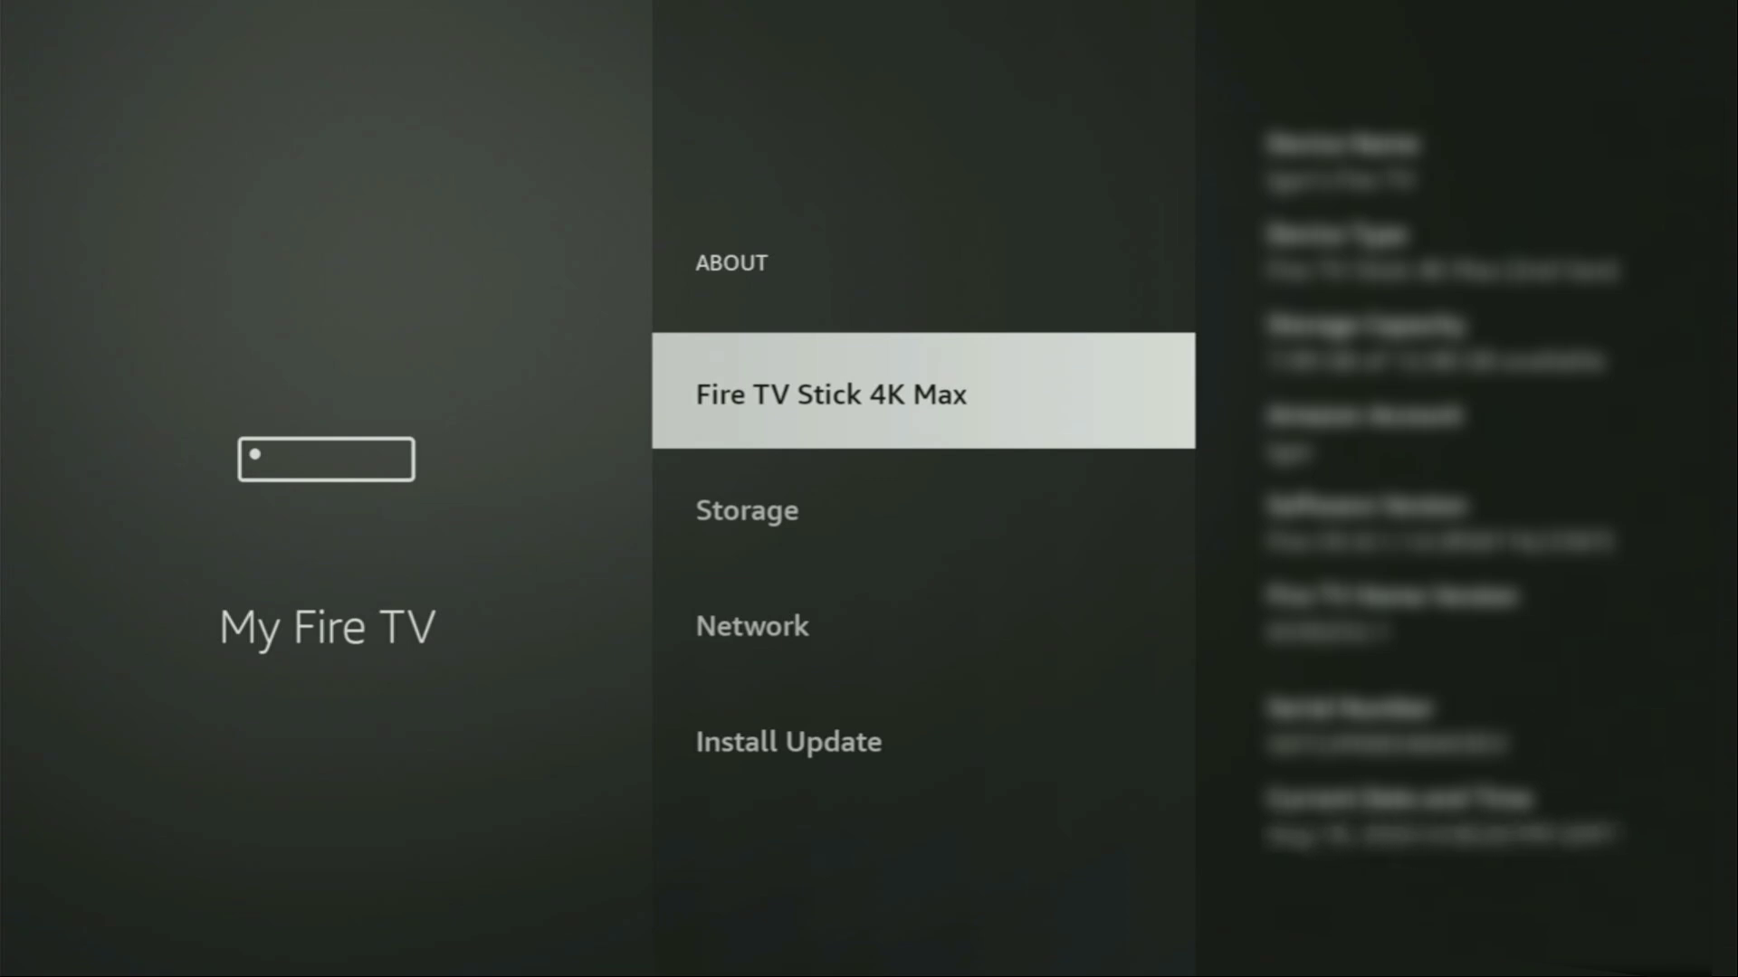
key("Escape")
key("Down")
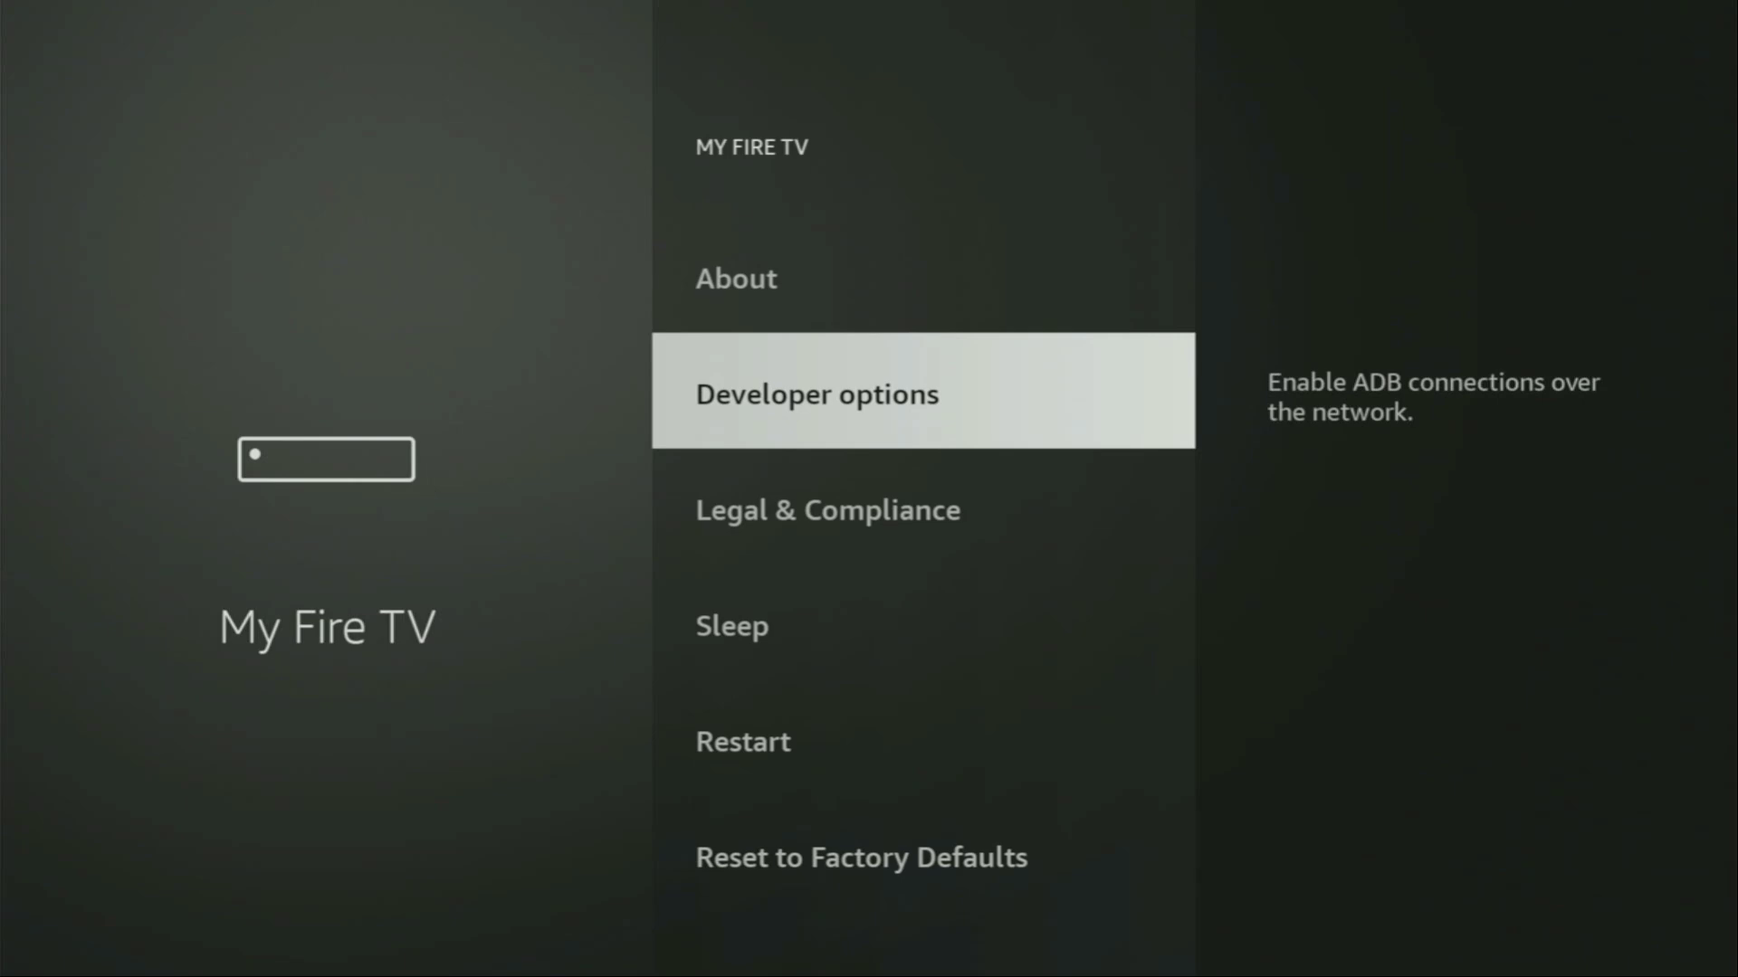
Open Developer options and make sure ADB debugging is turned on.
key("Down")
key("Up")
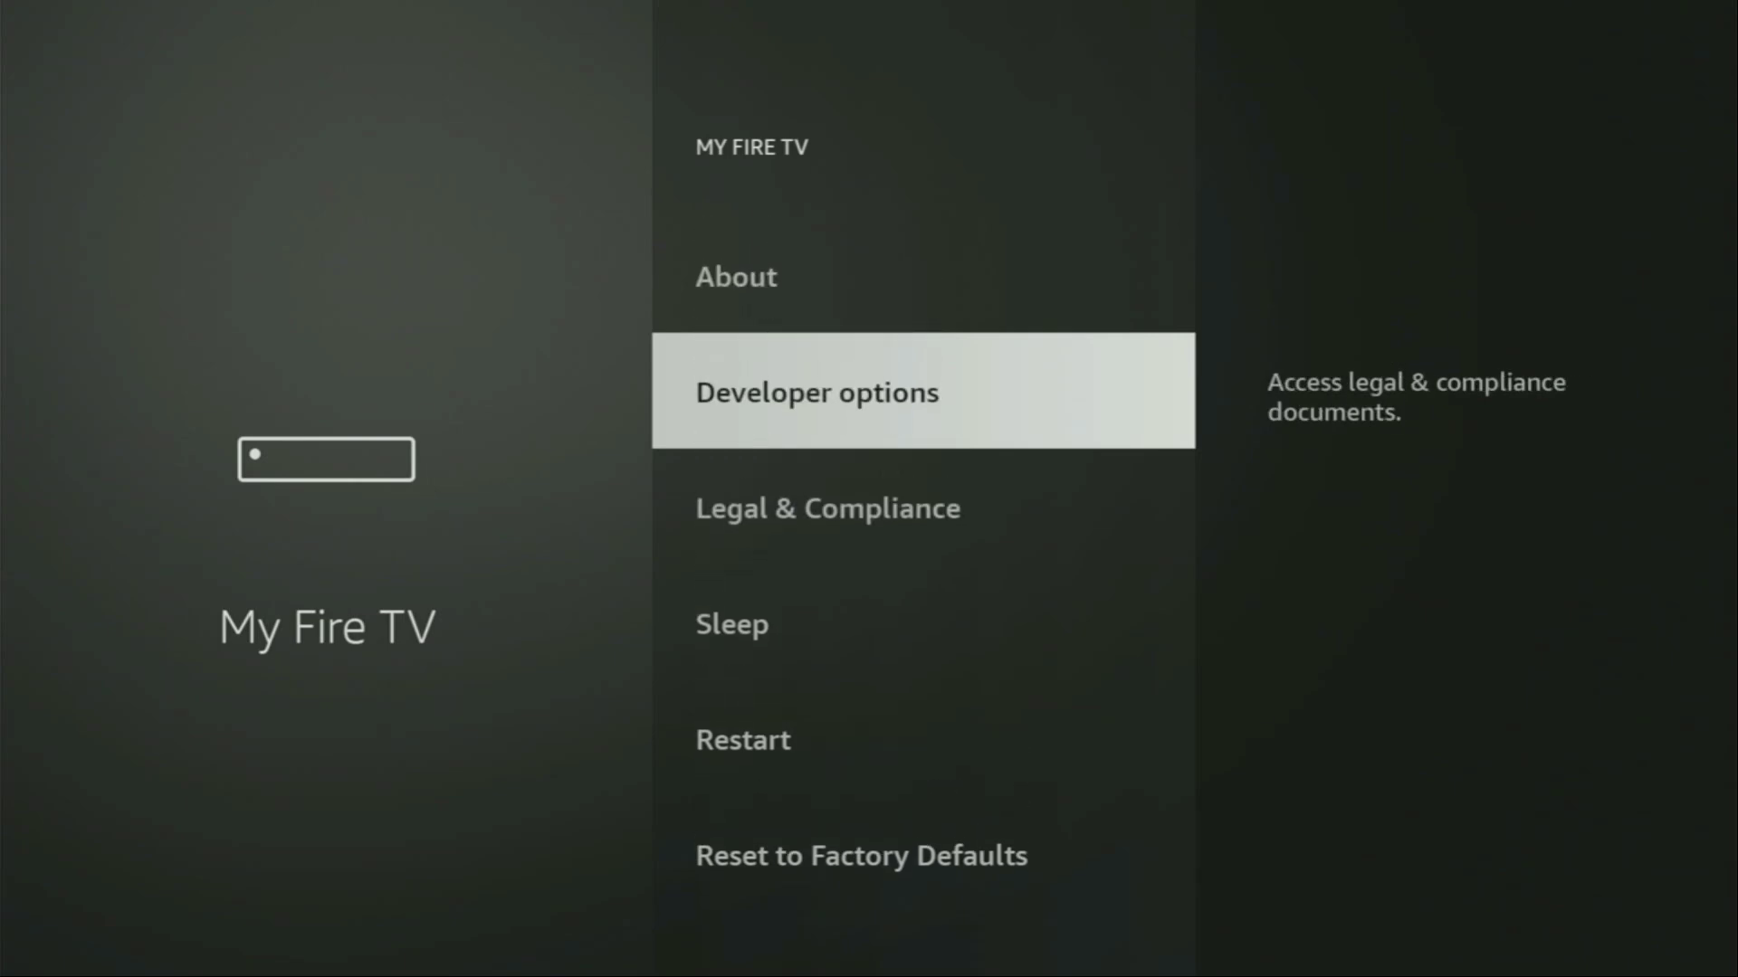
key("Return")
key("Return")
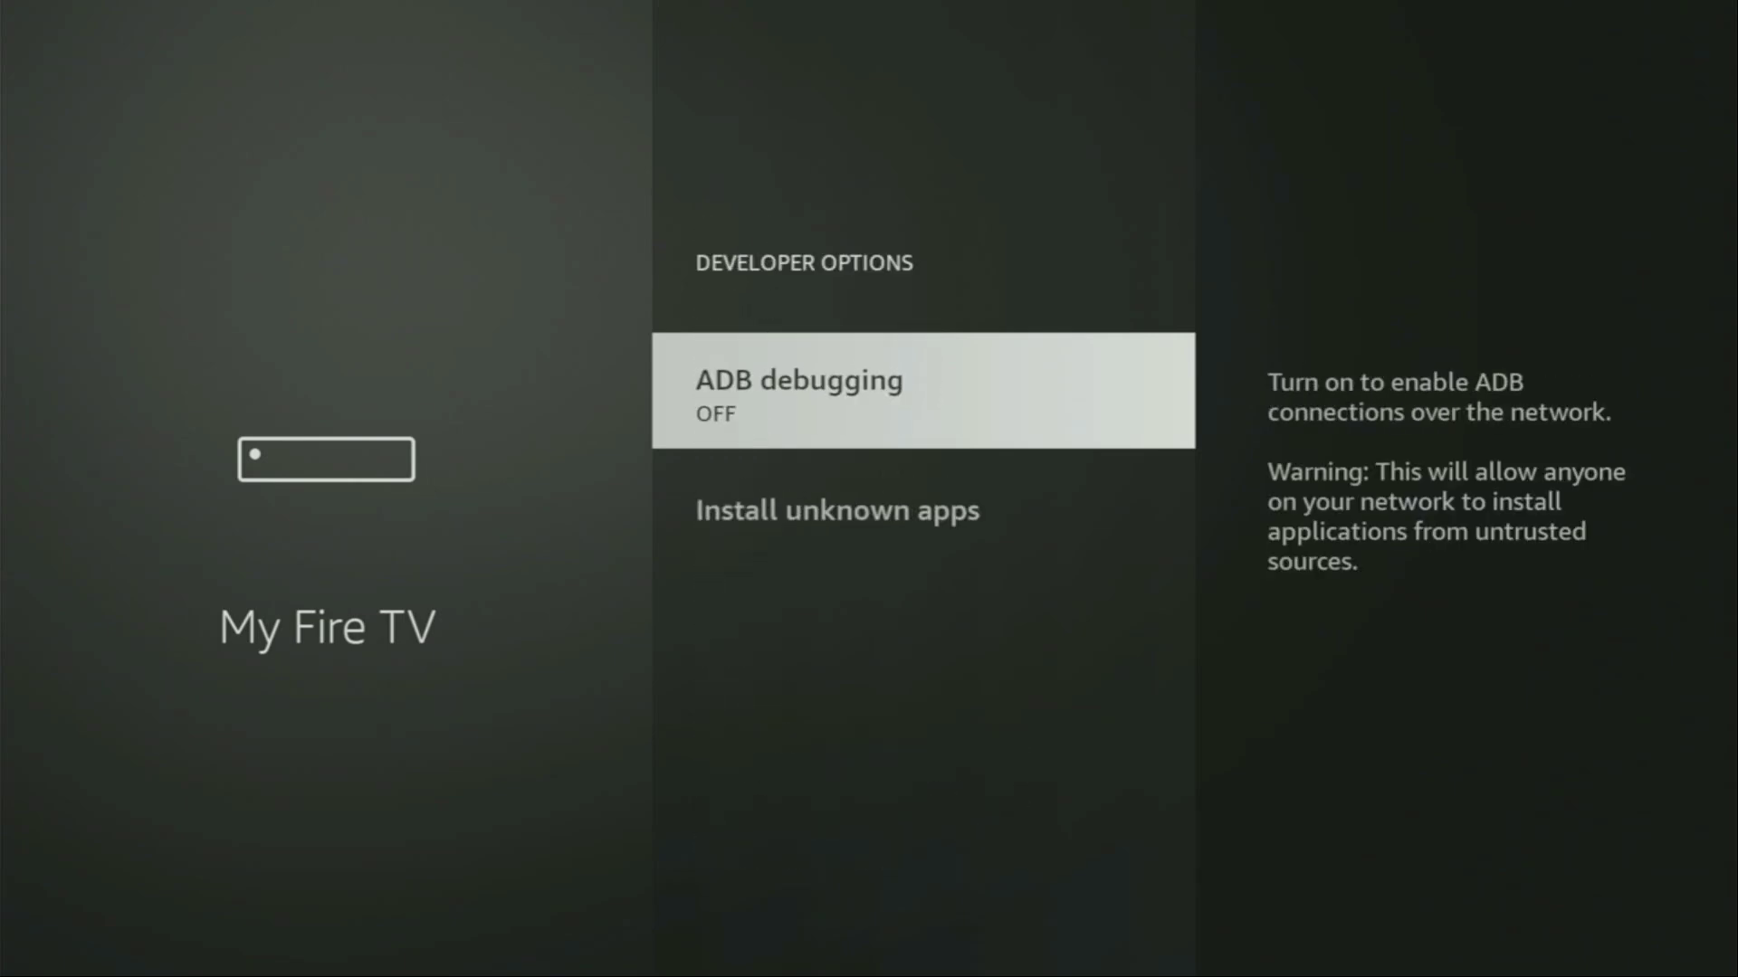
key("Return")
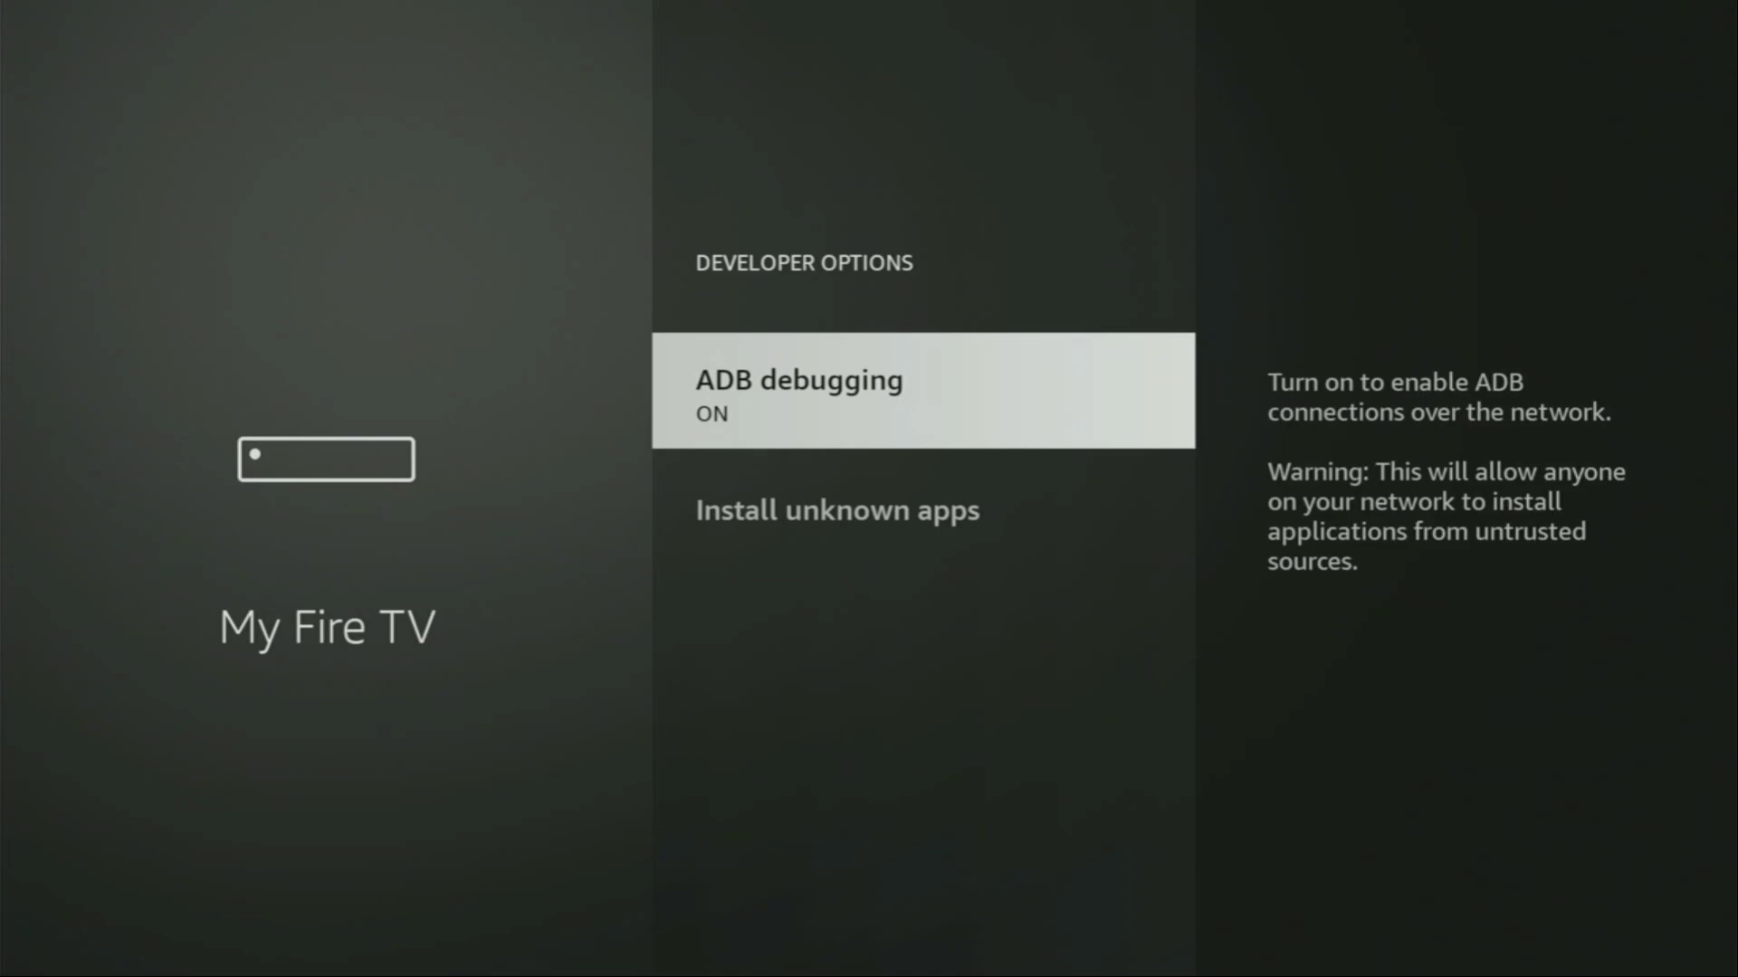
Review Install unknown apps, confirming Downloader and AppLinked are set to ON.
key("Down")
key("Return")
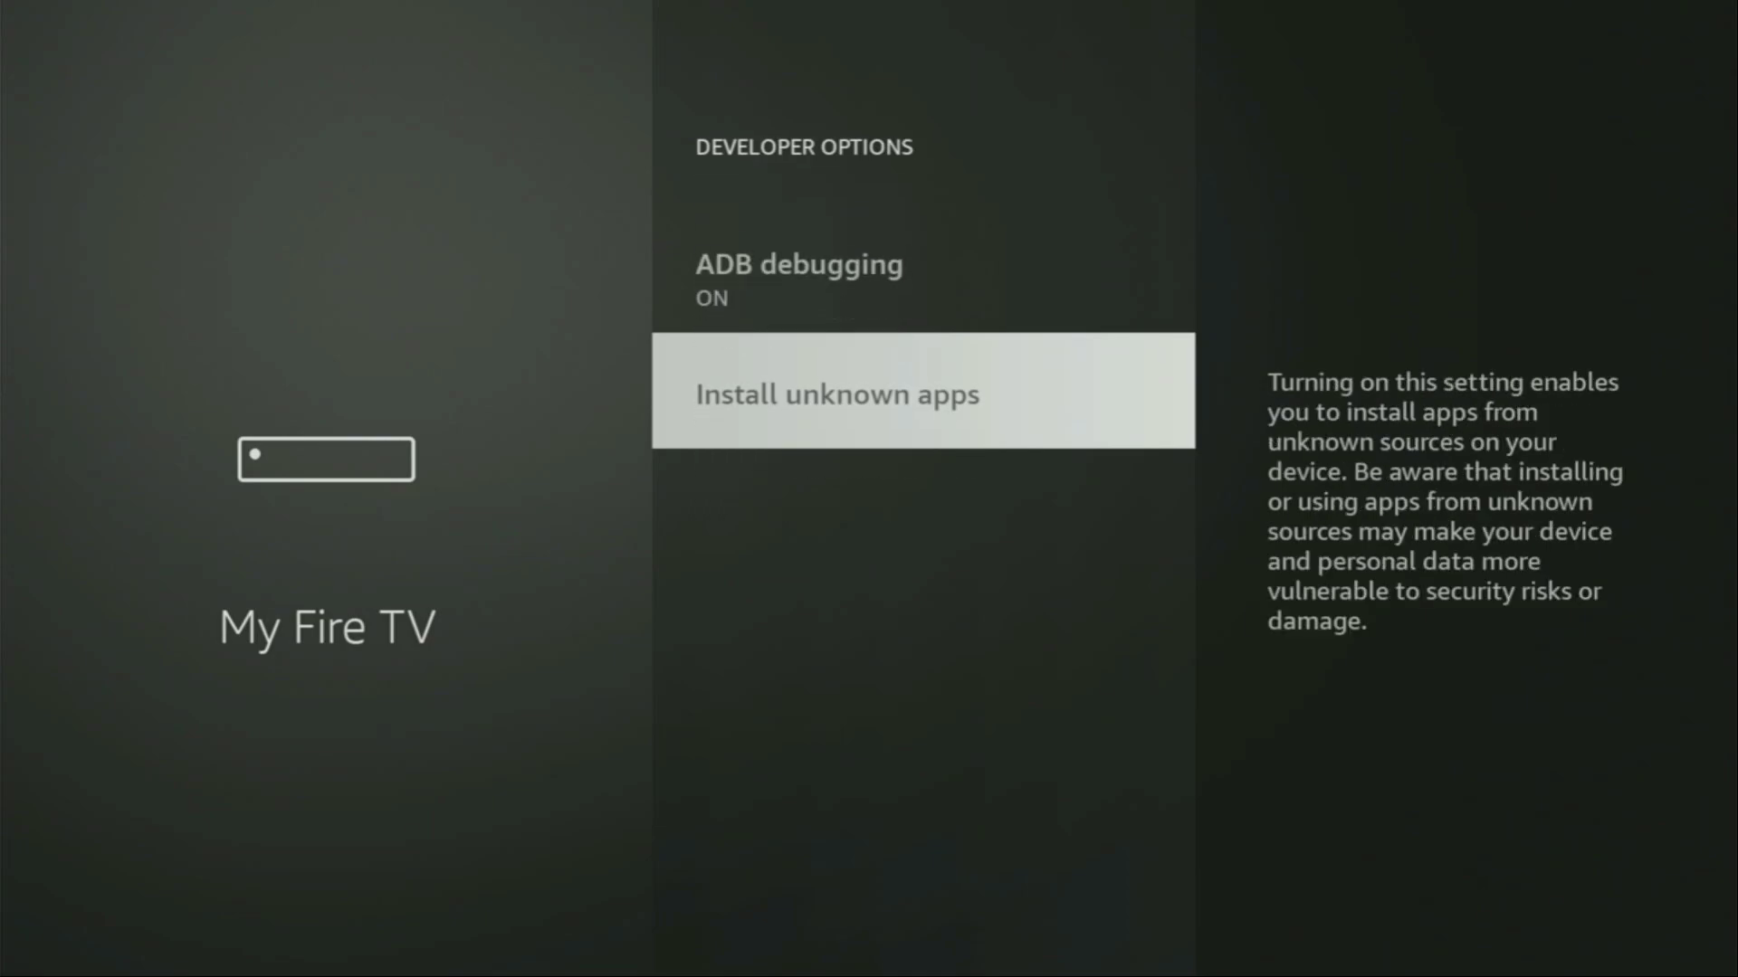
key("Down")
key("Down")
key("Down")
key("Down")
key("Down")
key("Down")
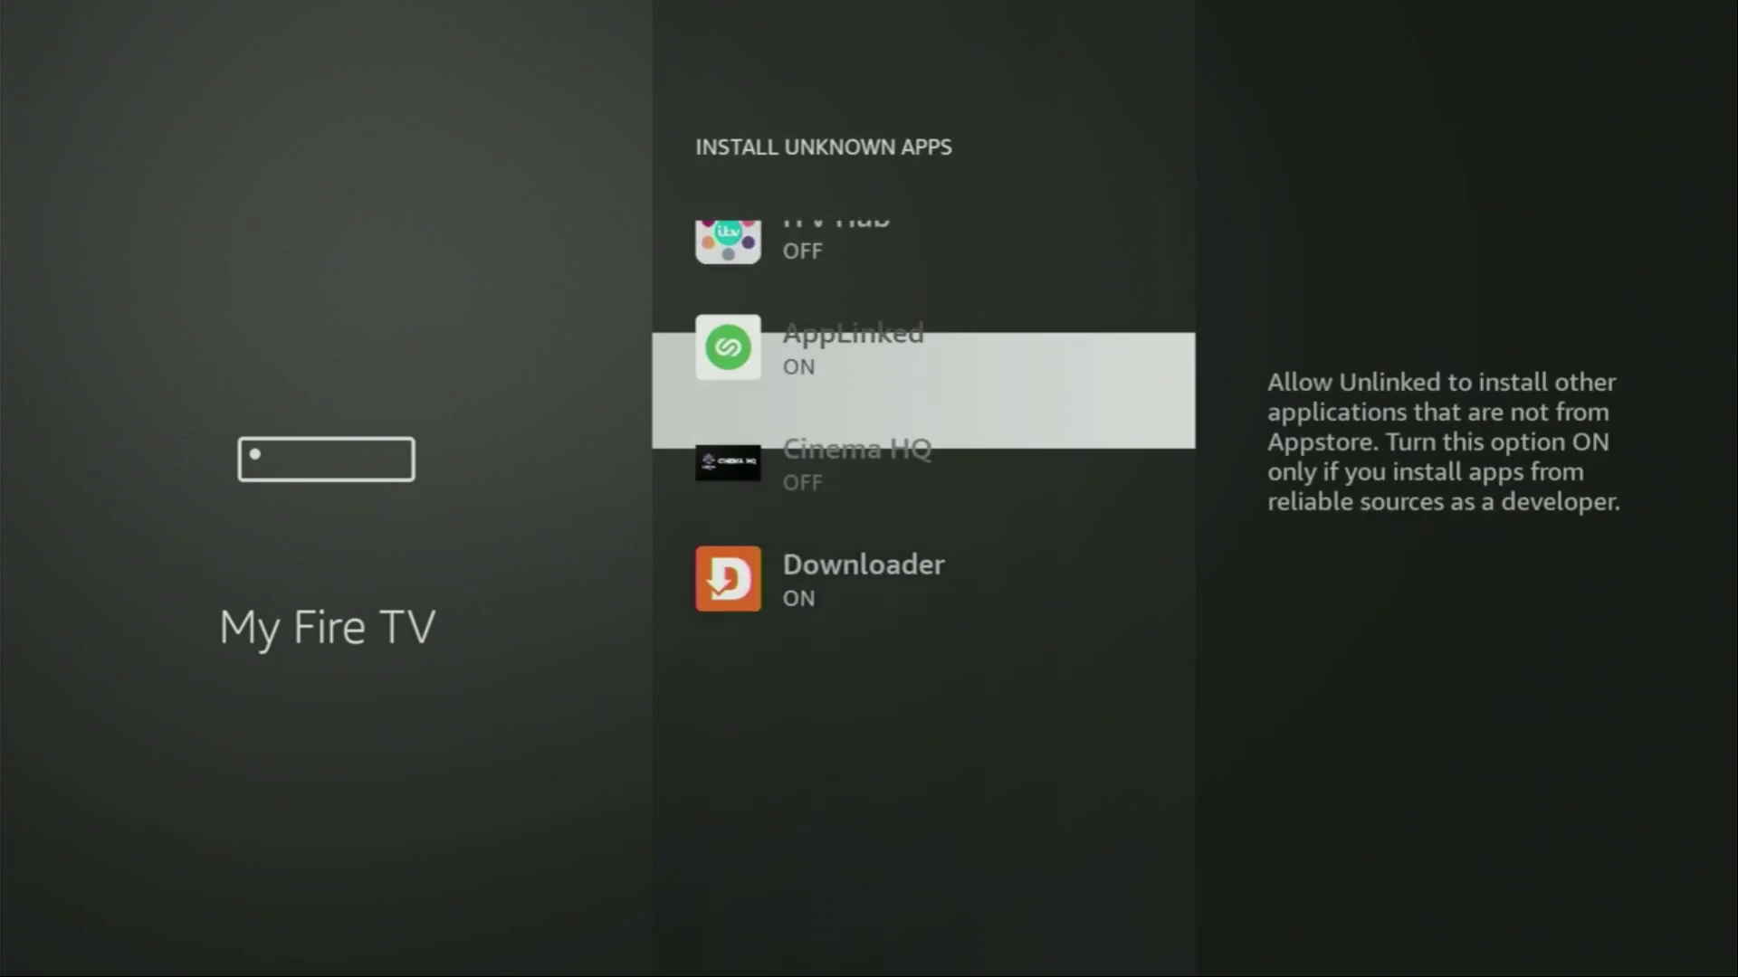
key("Return")
key("Return")
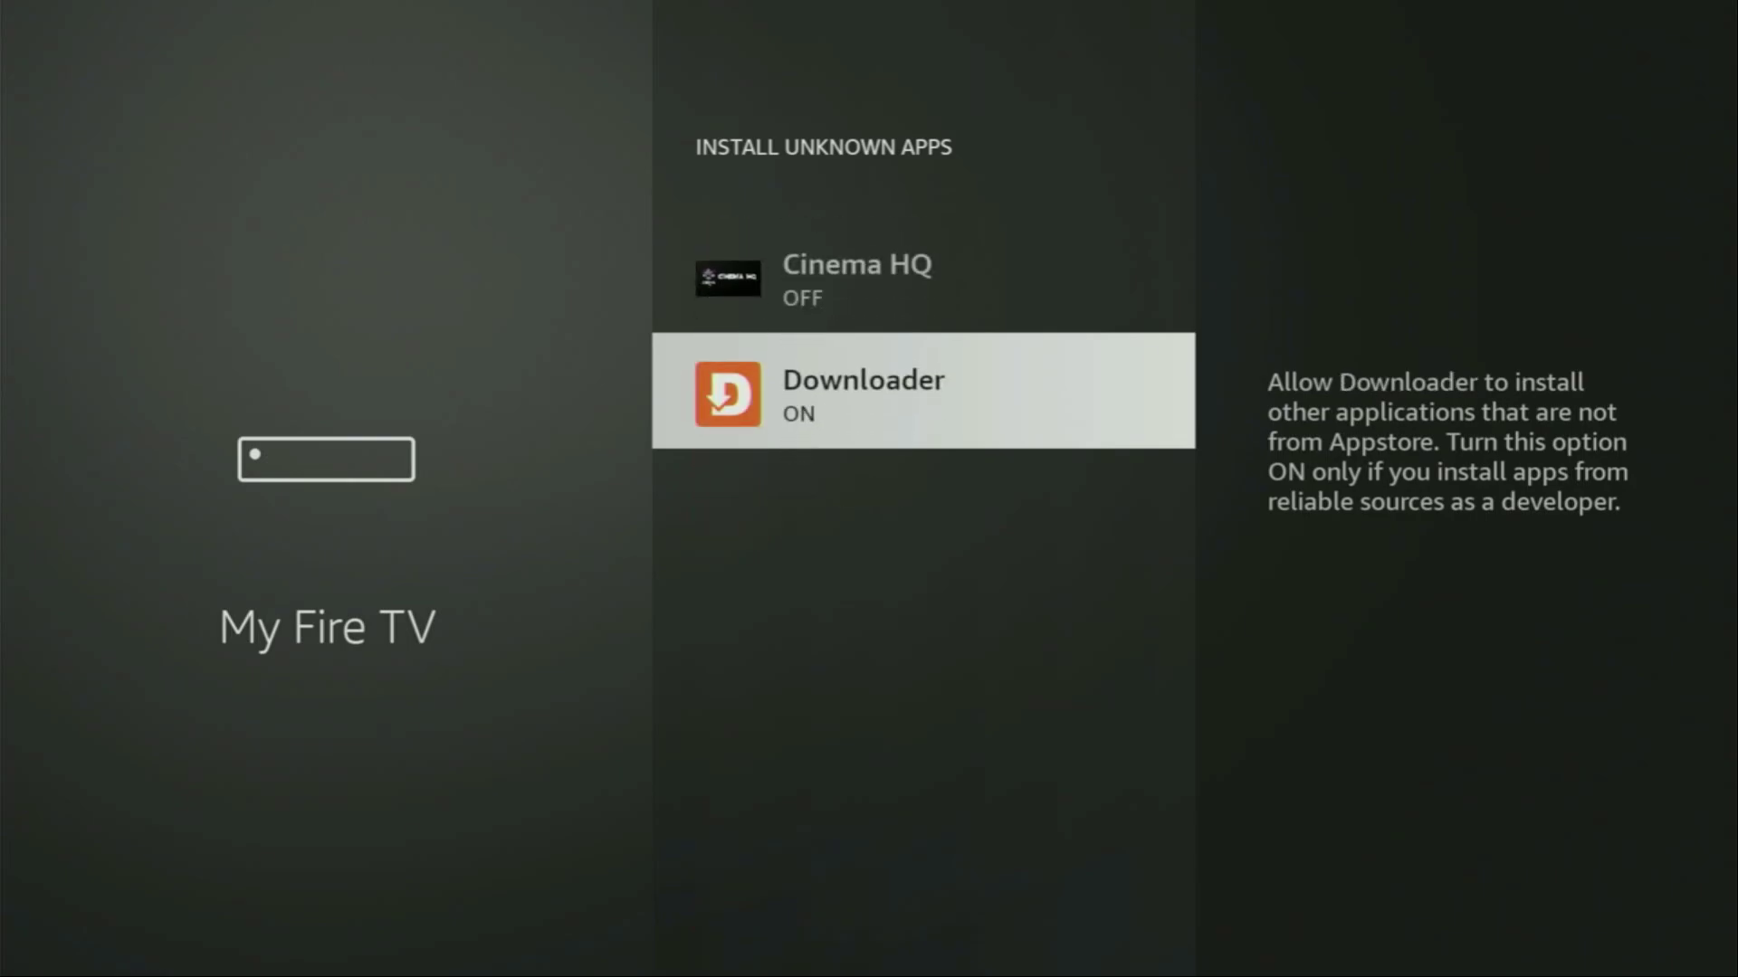
key("Up")
key("Up")
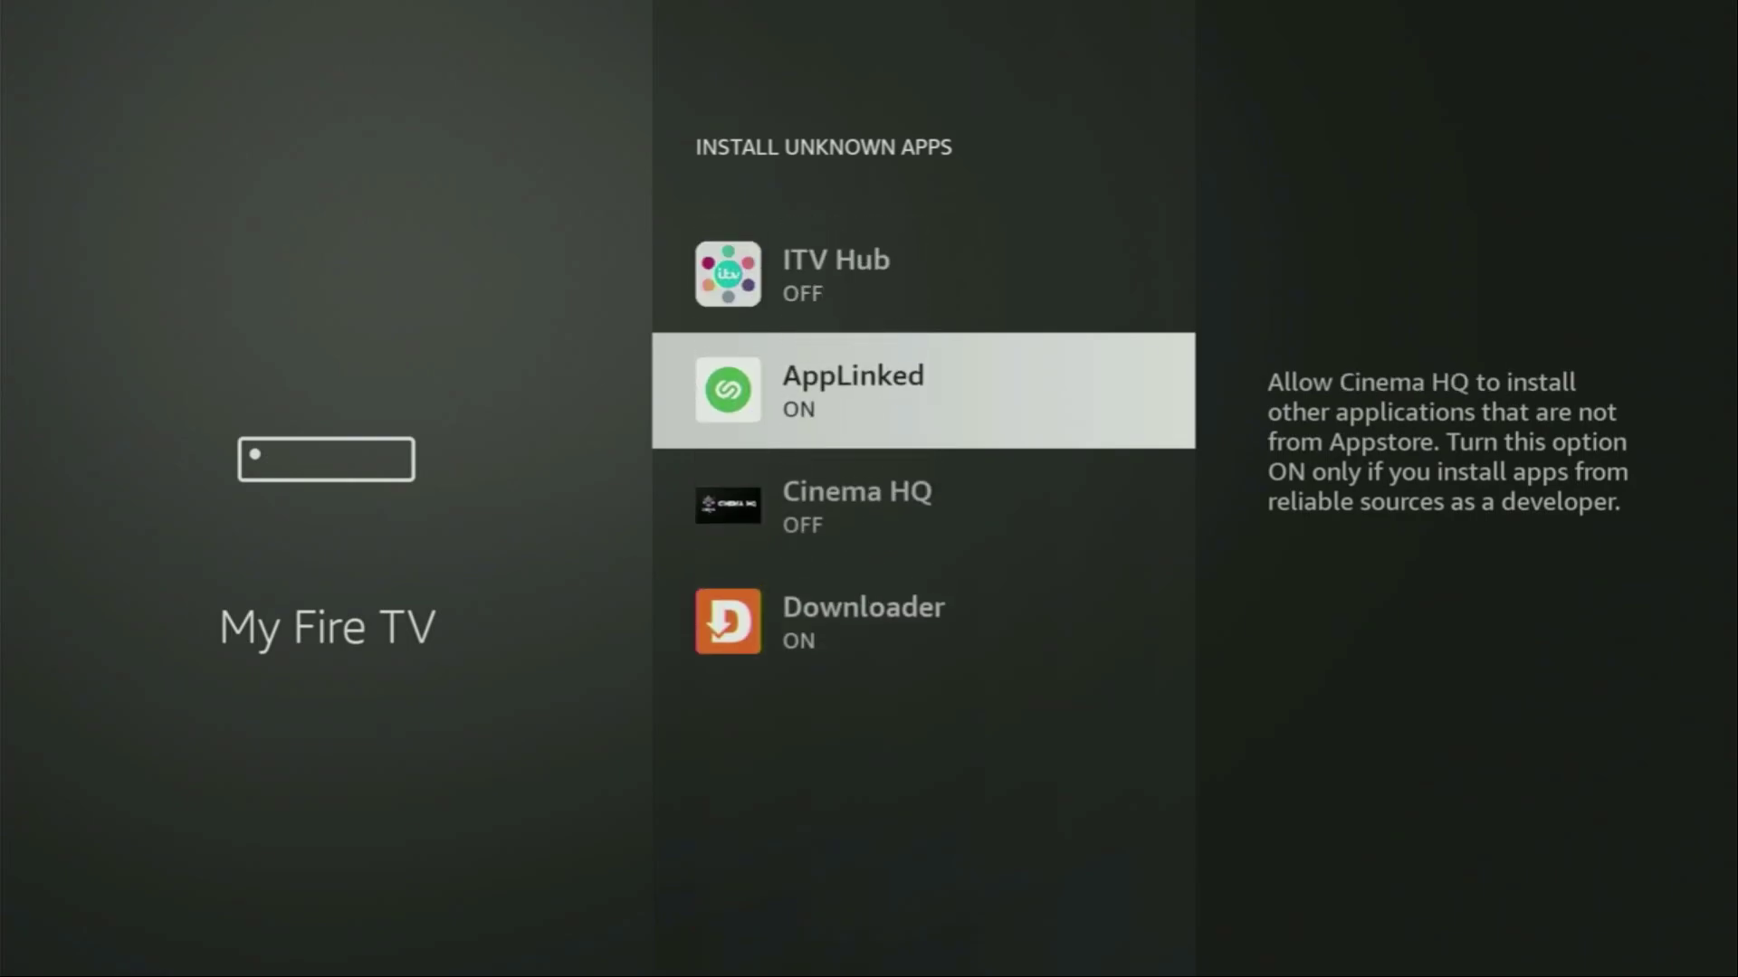
key("Up")
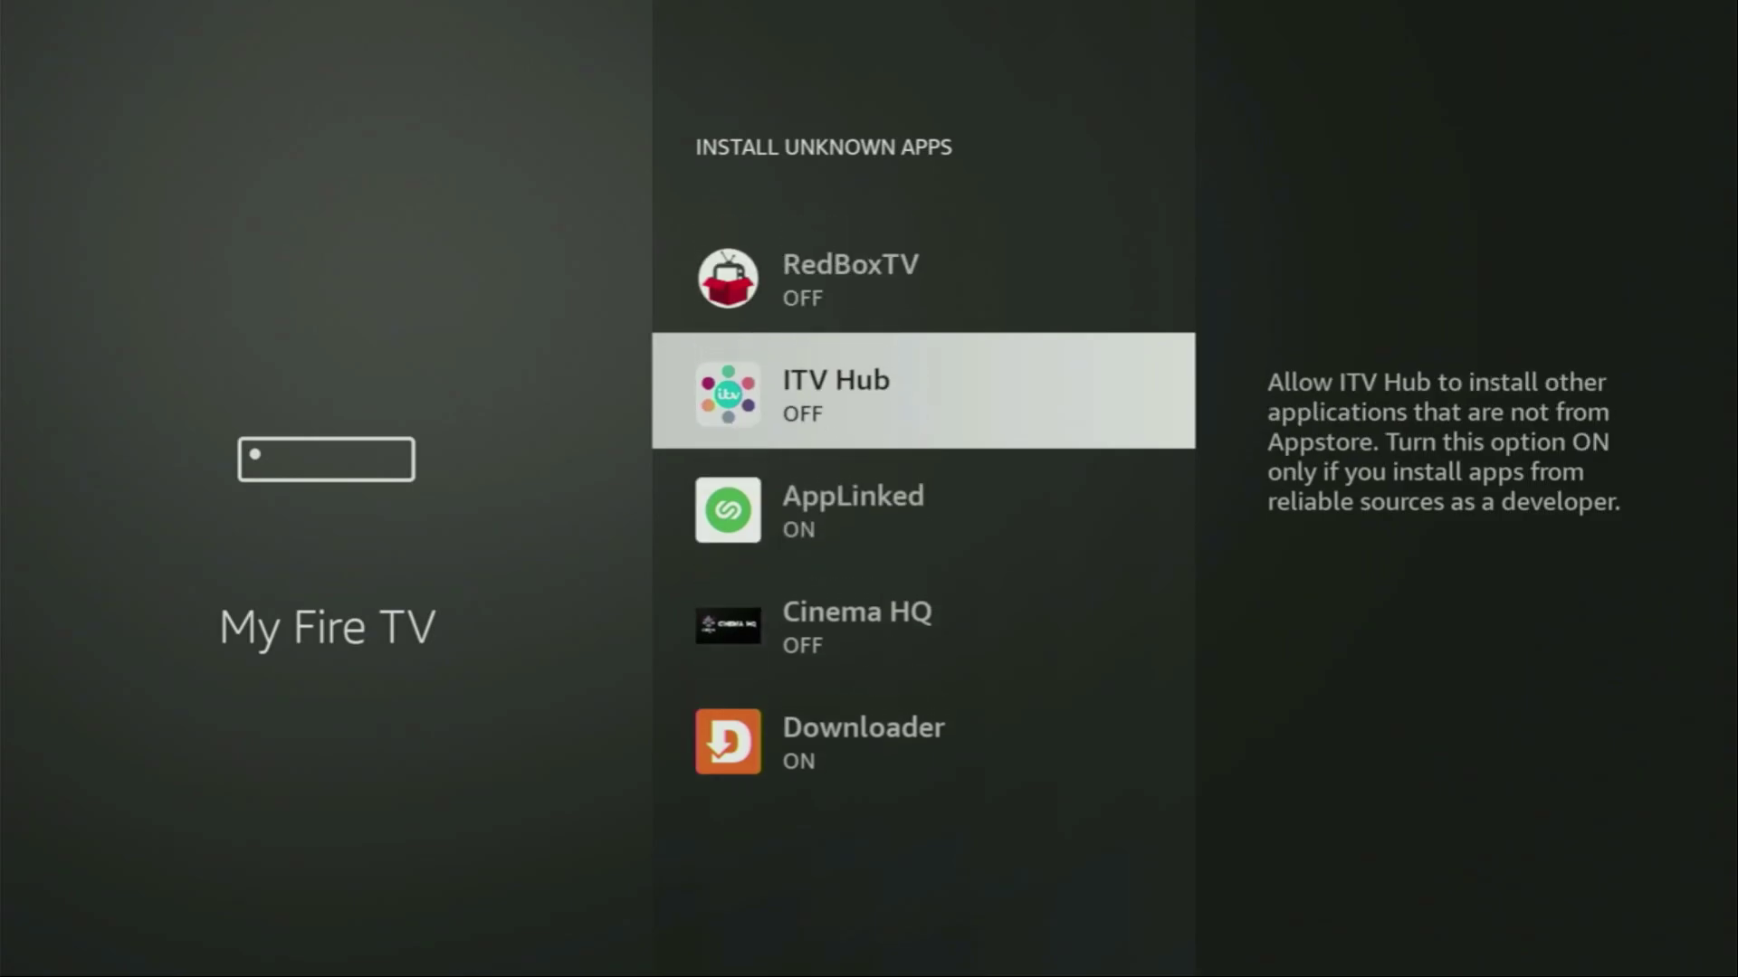
key("Up")
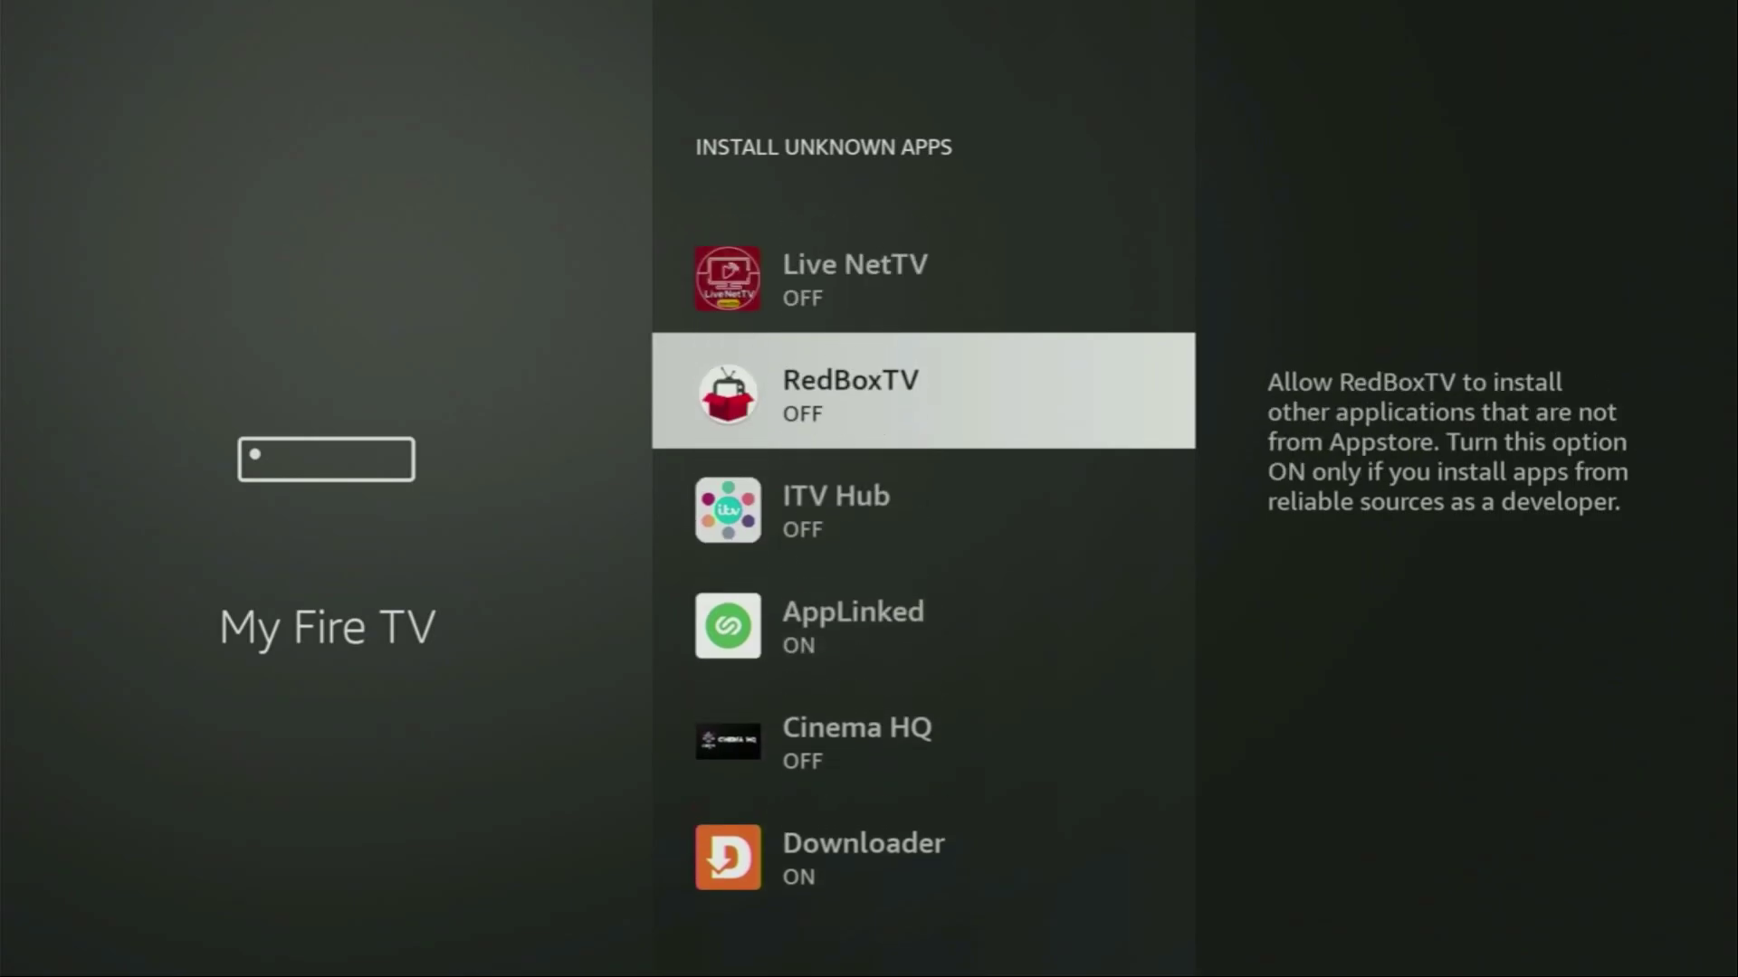
key("Up")
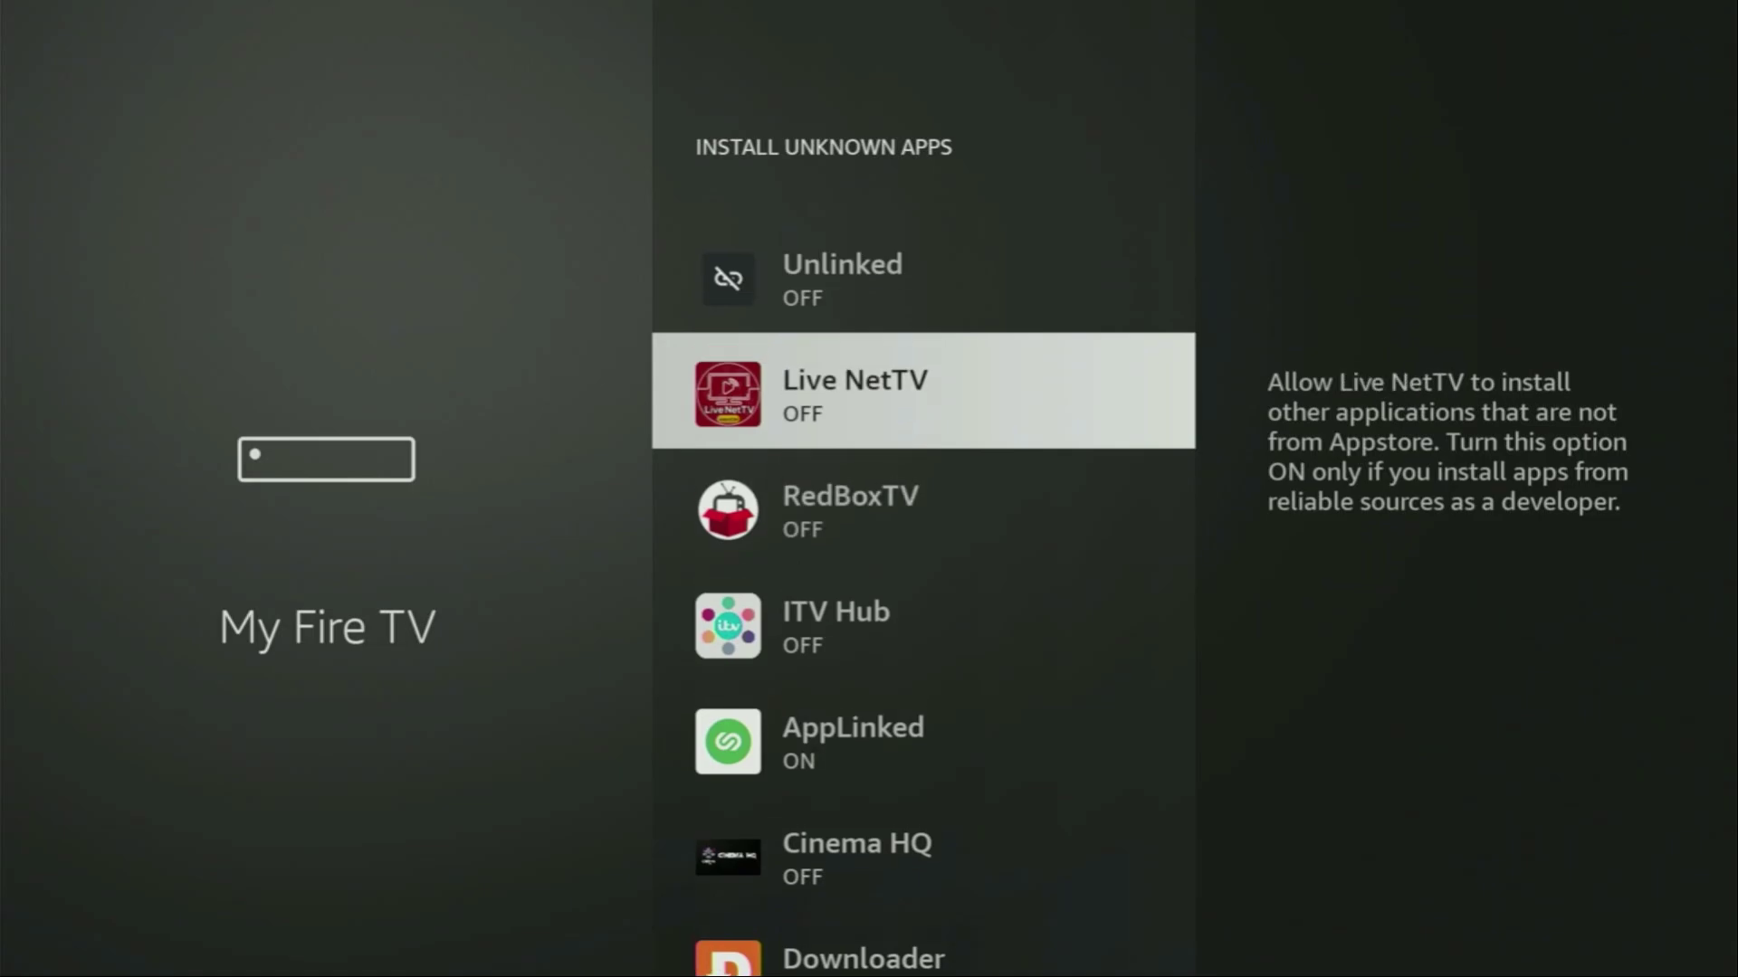
key("Up")
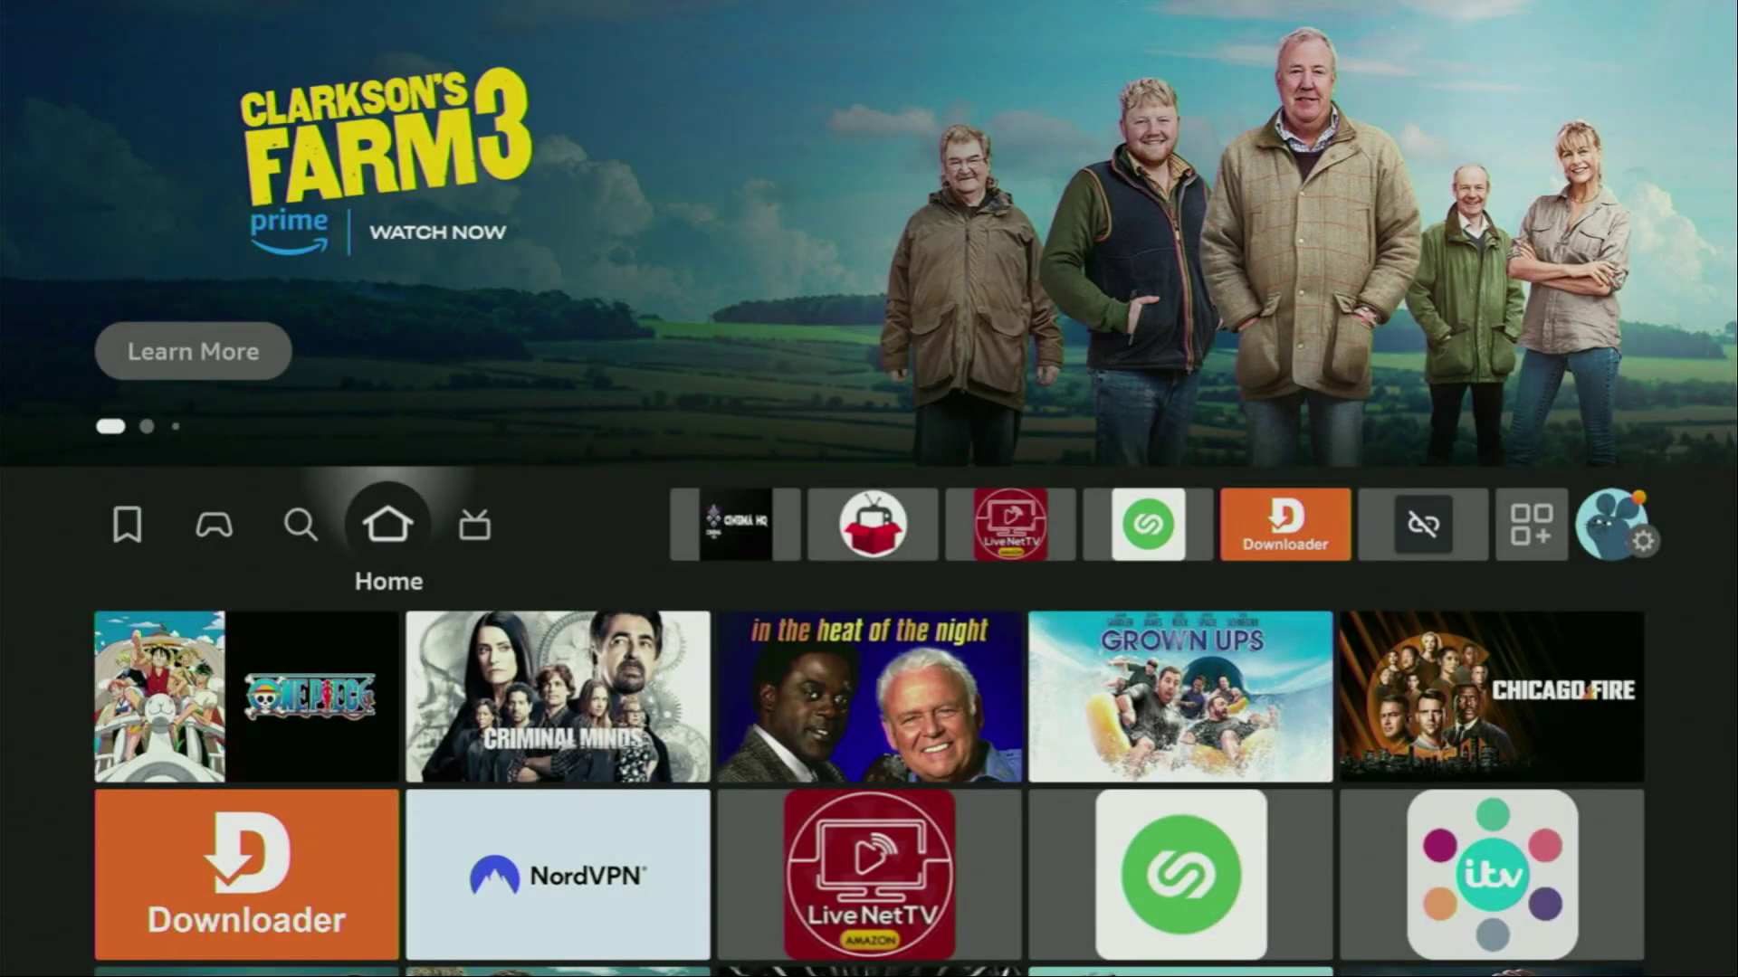
Open Your Apps & Channels and launch NordVPN from the second row.
key("Right")
key("Right")
key("Right")
key("Right")
key("Right")
key("Right")
key("Right")
key("Right")
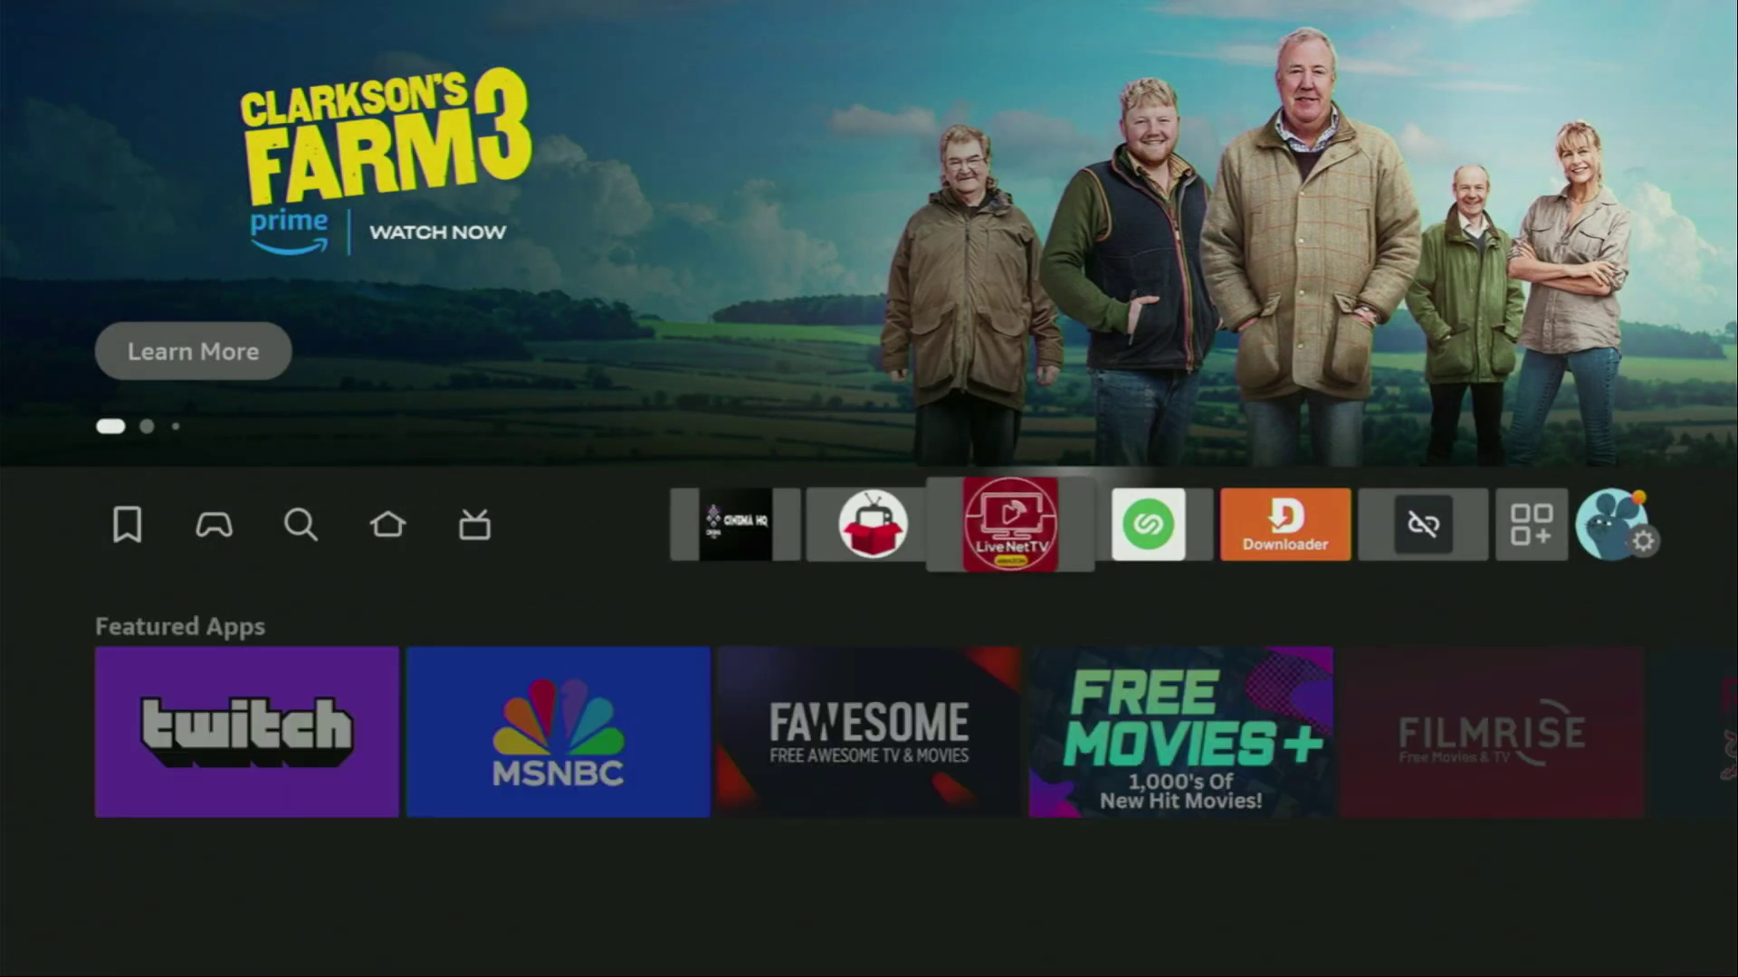
key("Return")
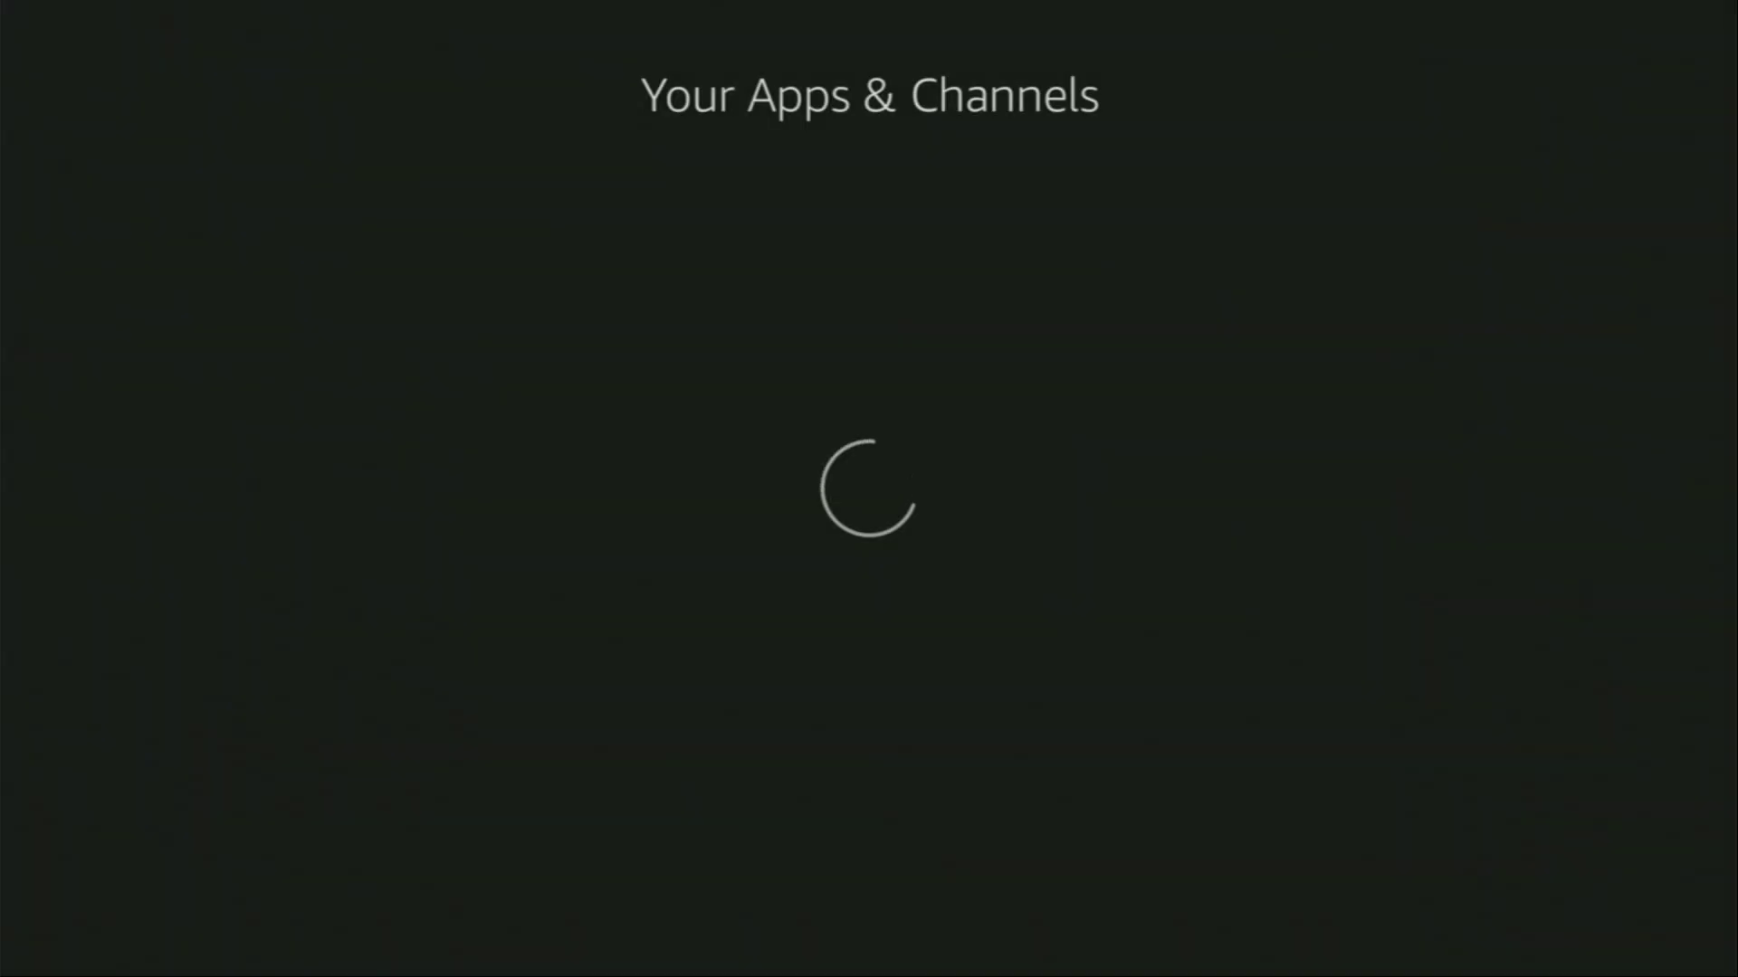
key("Right")
key("Right")
key("Right")
key("Right")
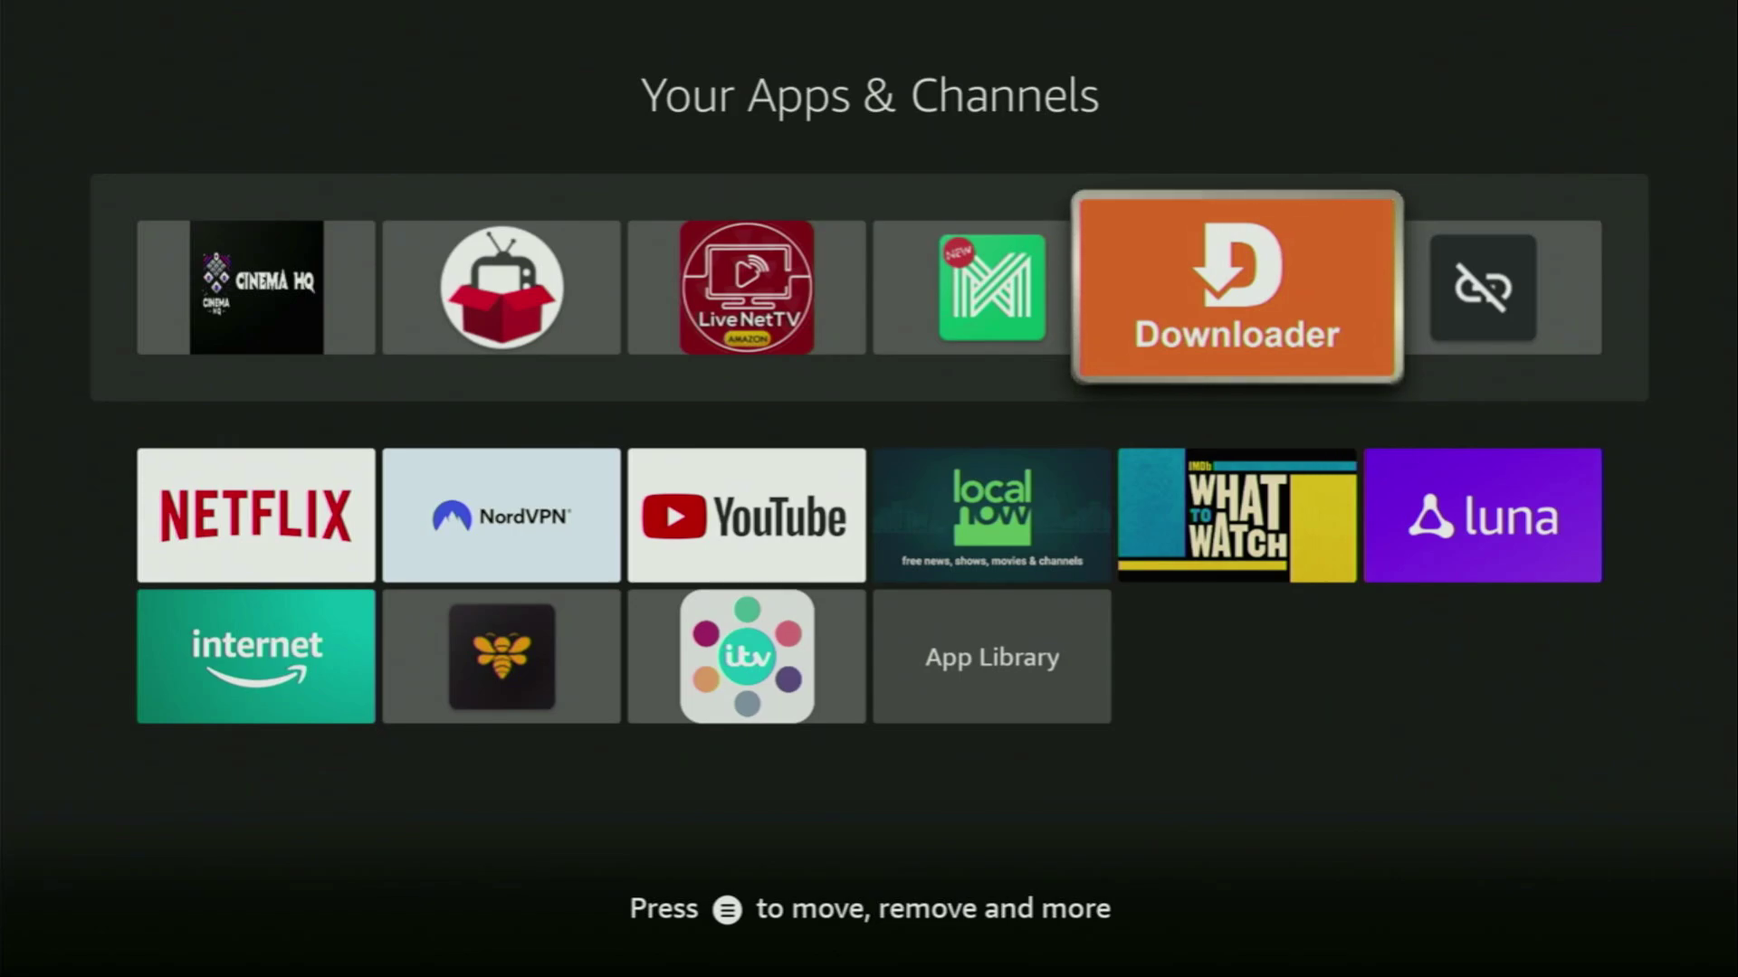
key("Down")
key("Left")
key("Left")
key("Left")
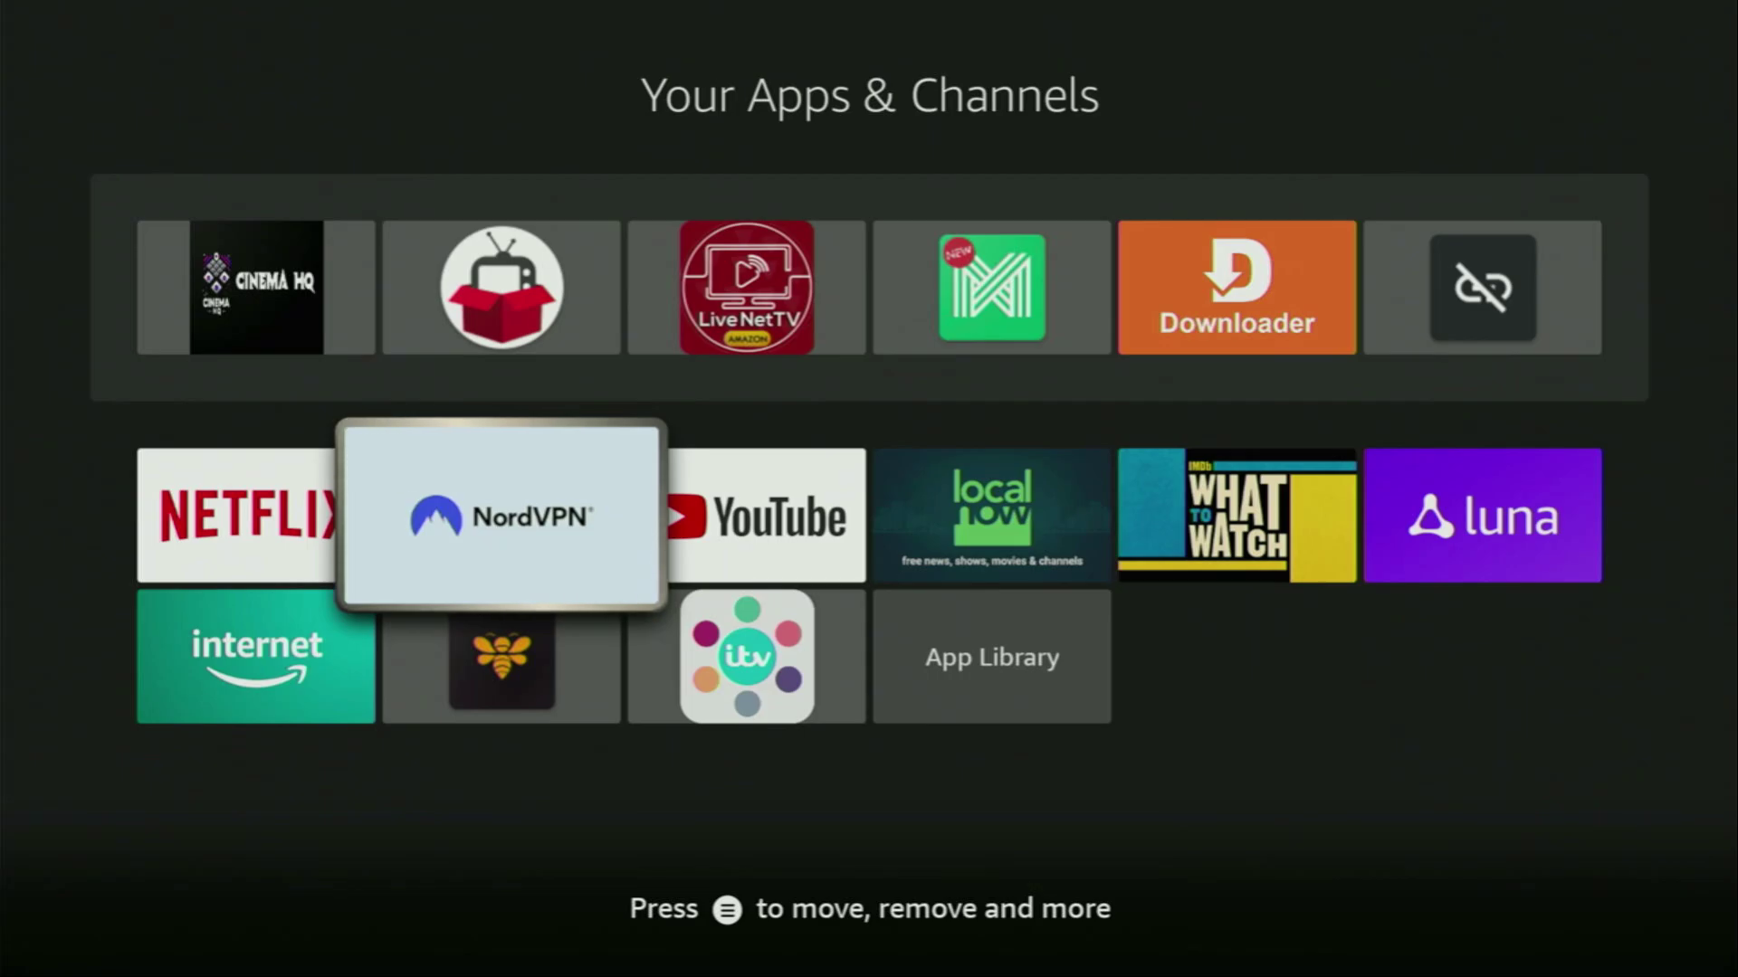
key("Return")
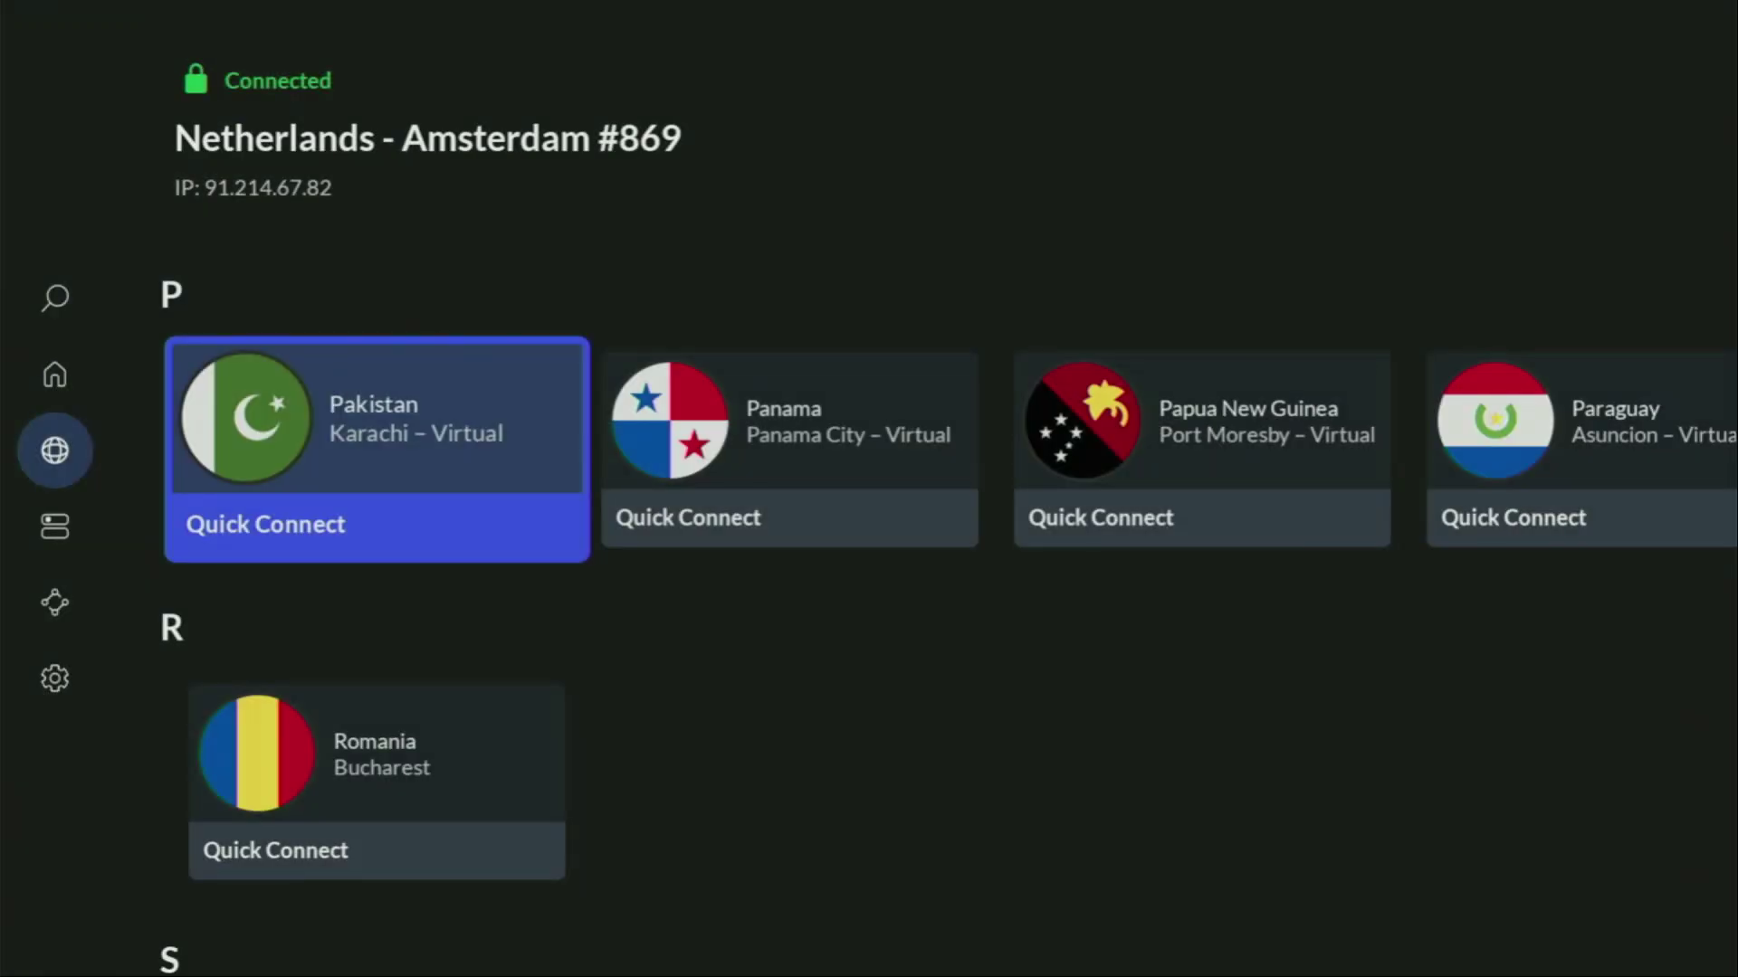
Move up NordVPN's country list to France and Quick Connect to Paris #554.
key("Down")
key("Down")
key("Down")
key("Down")
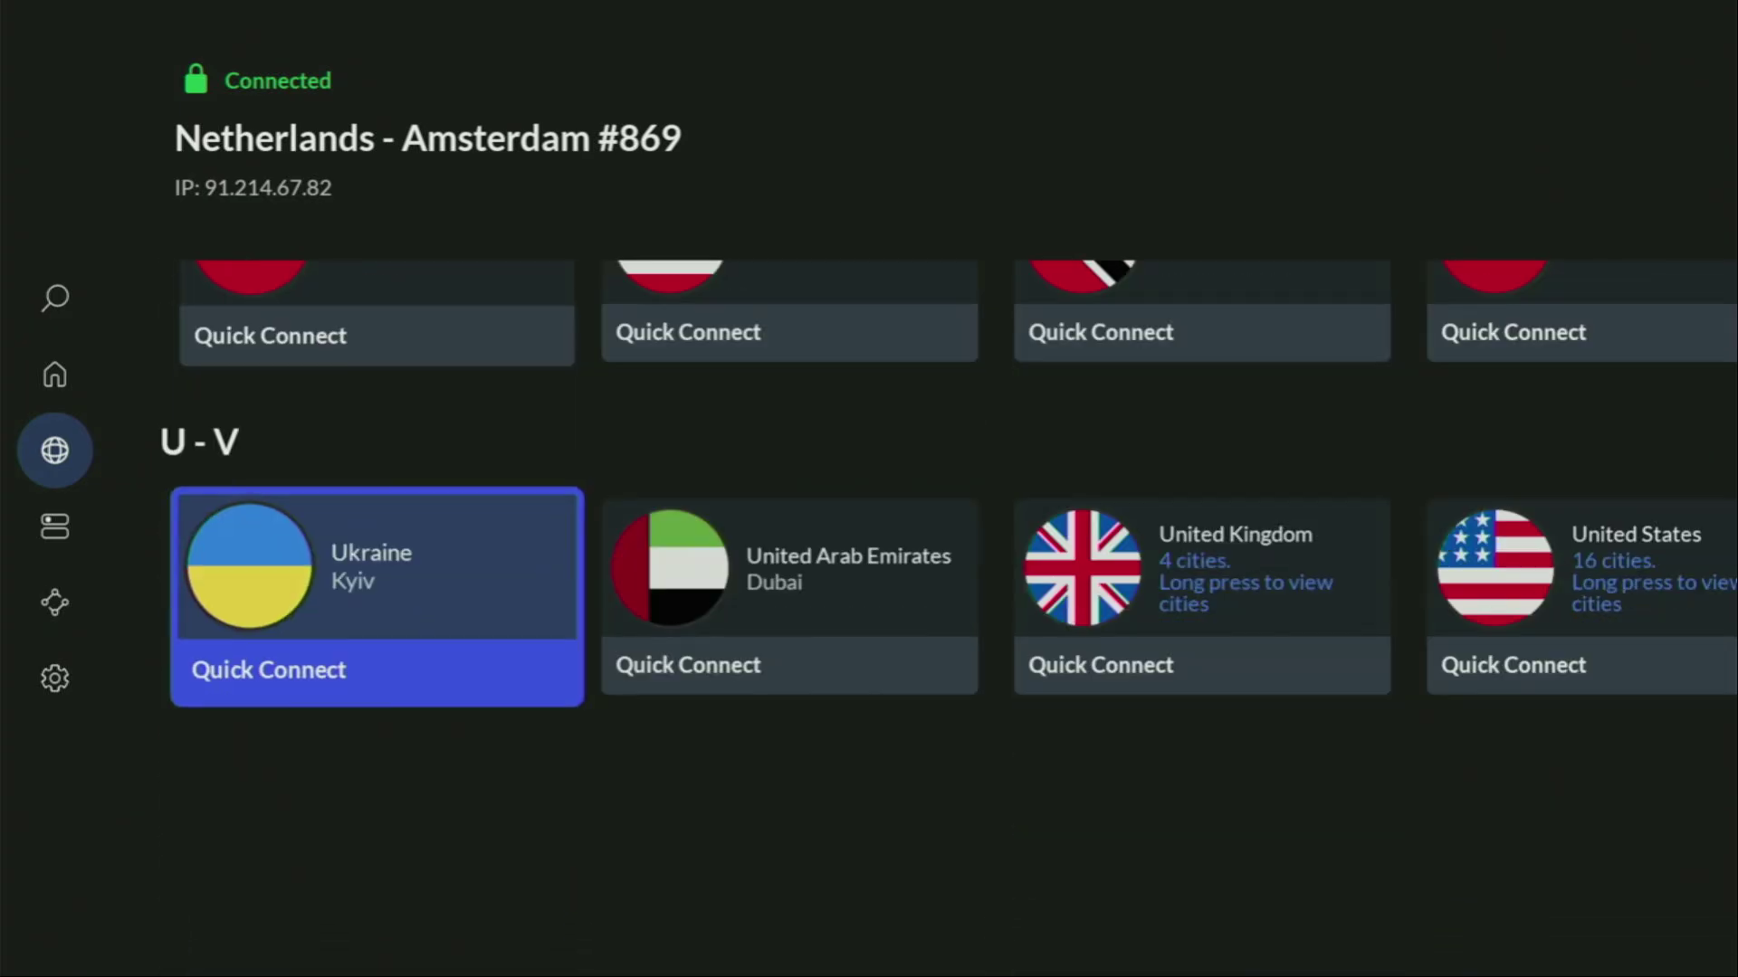
key("Right")
key("Right")
key("Right")
key("Right")
key("Right")
key("Right")
key("Right")
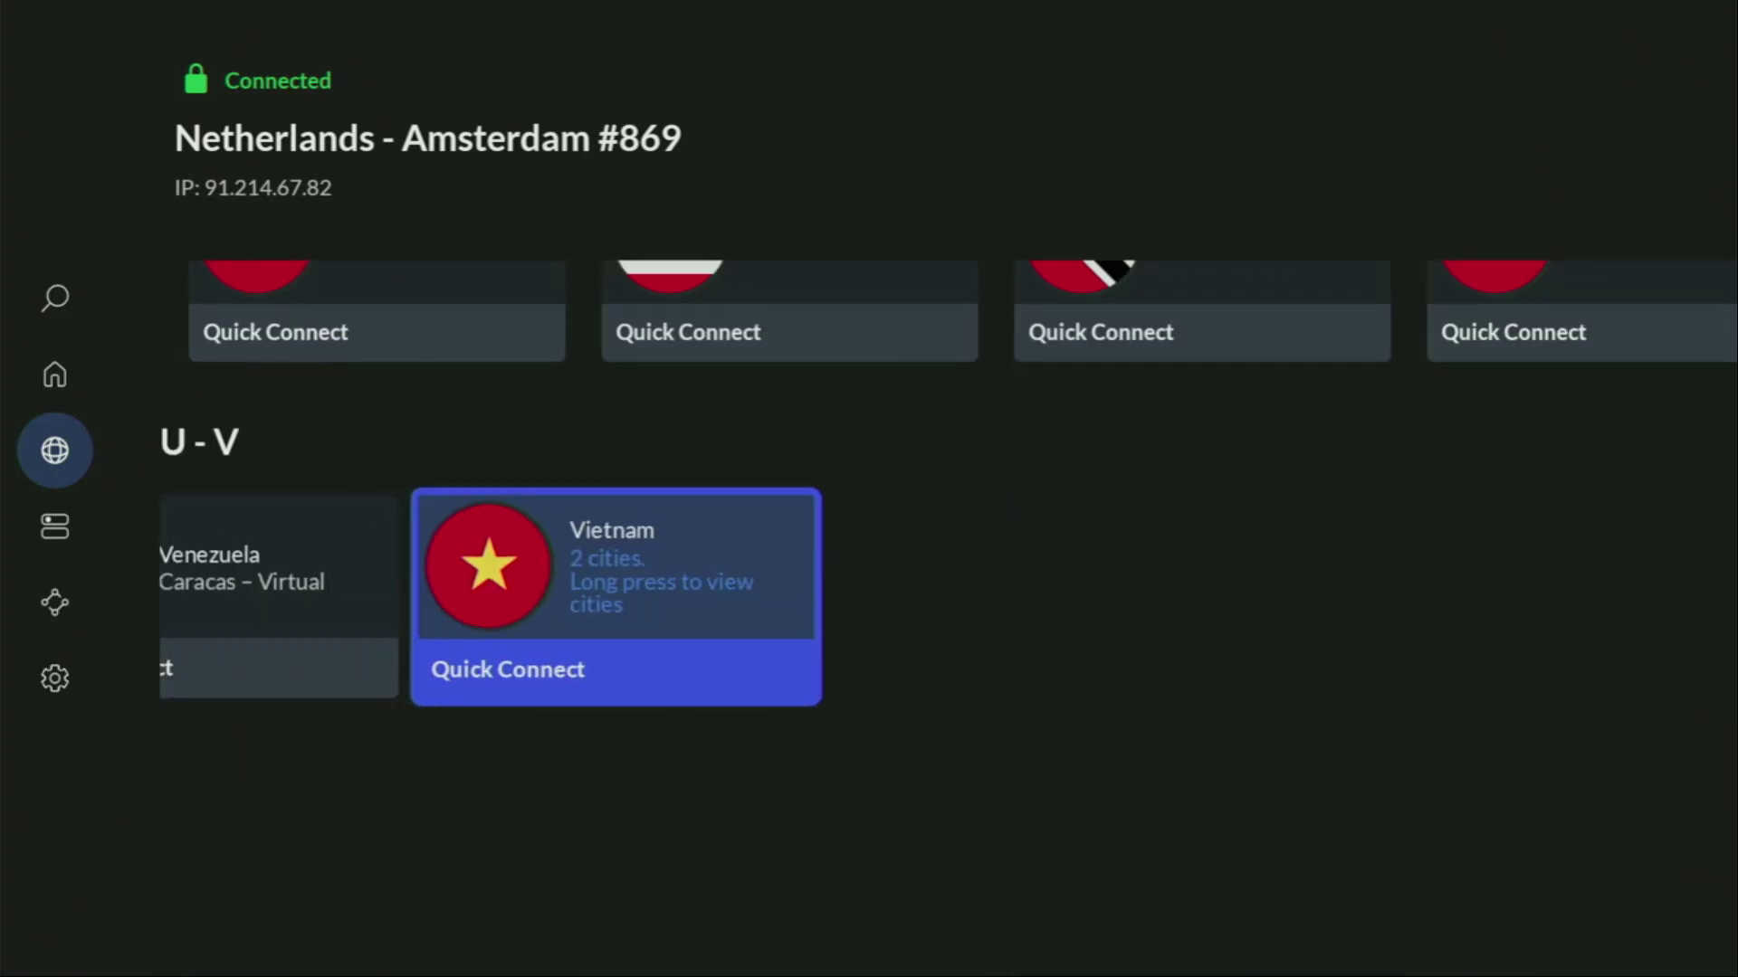
key("Up")
key("Up")
key("Up")
key("Up")
key("Right")
key("Right")
key("Right")
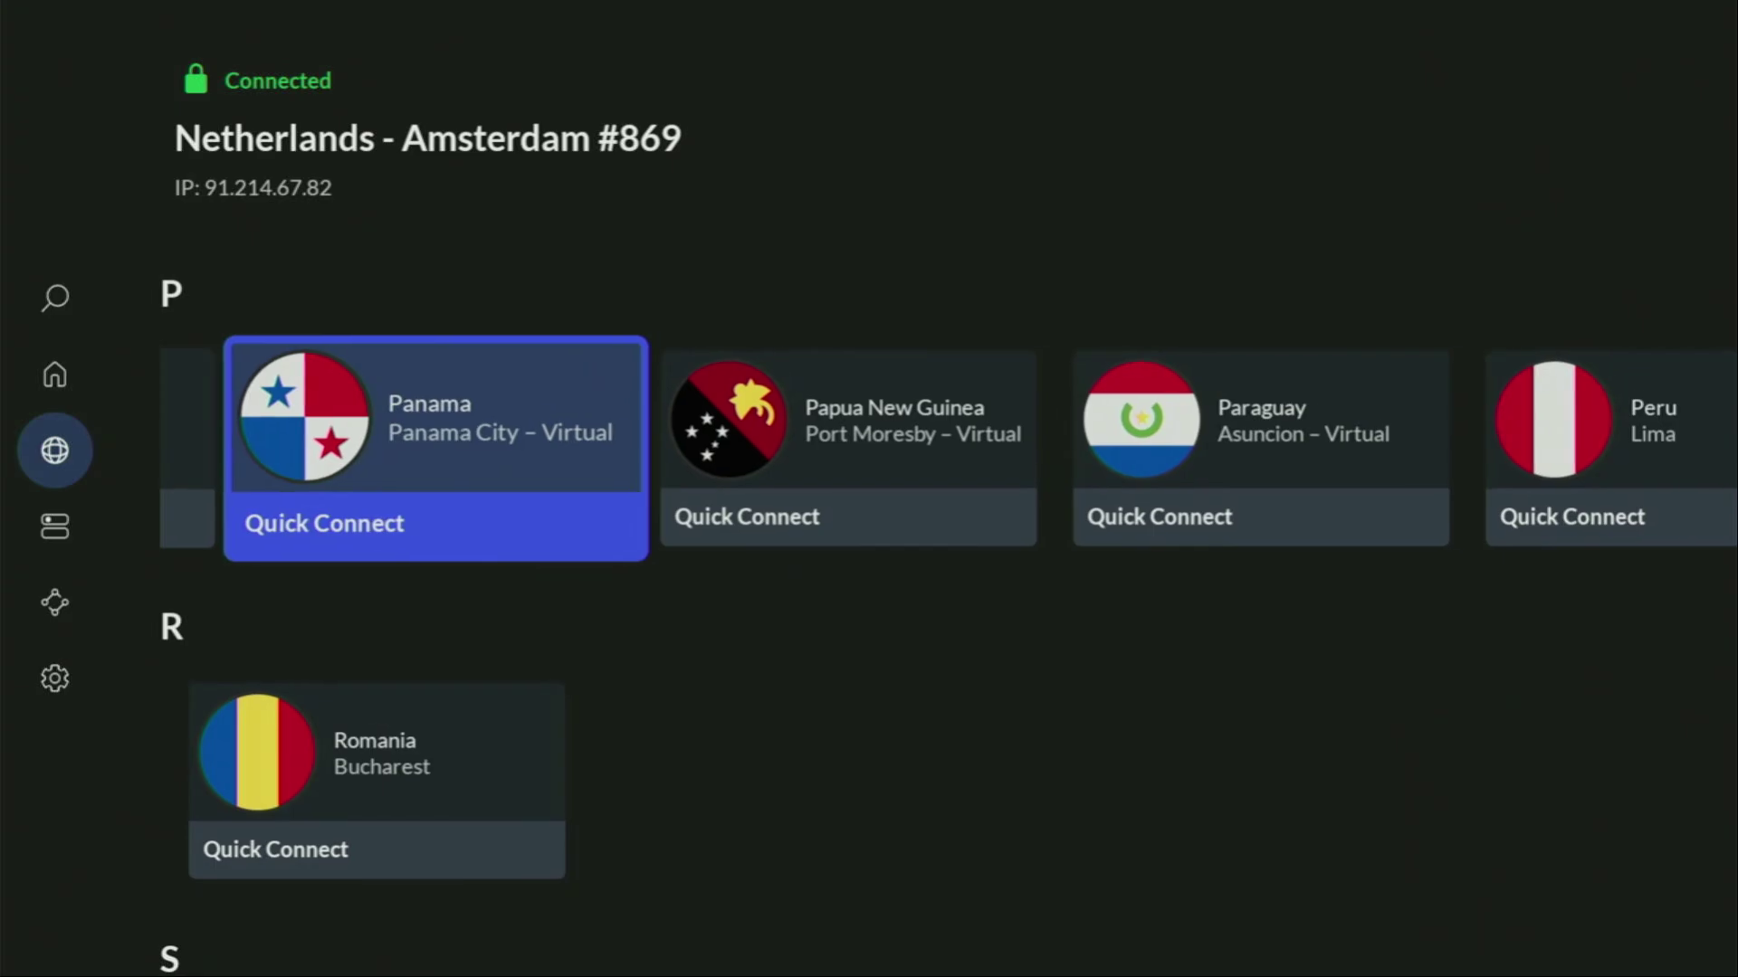
key("Up")
key("Up")
key("Up")
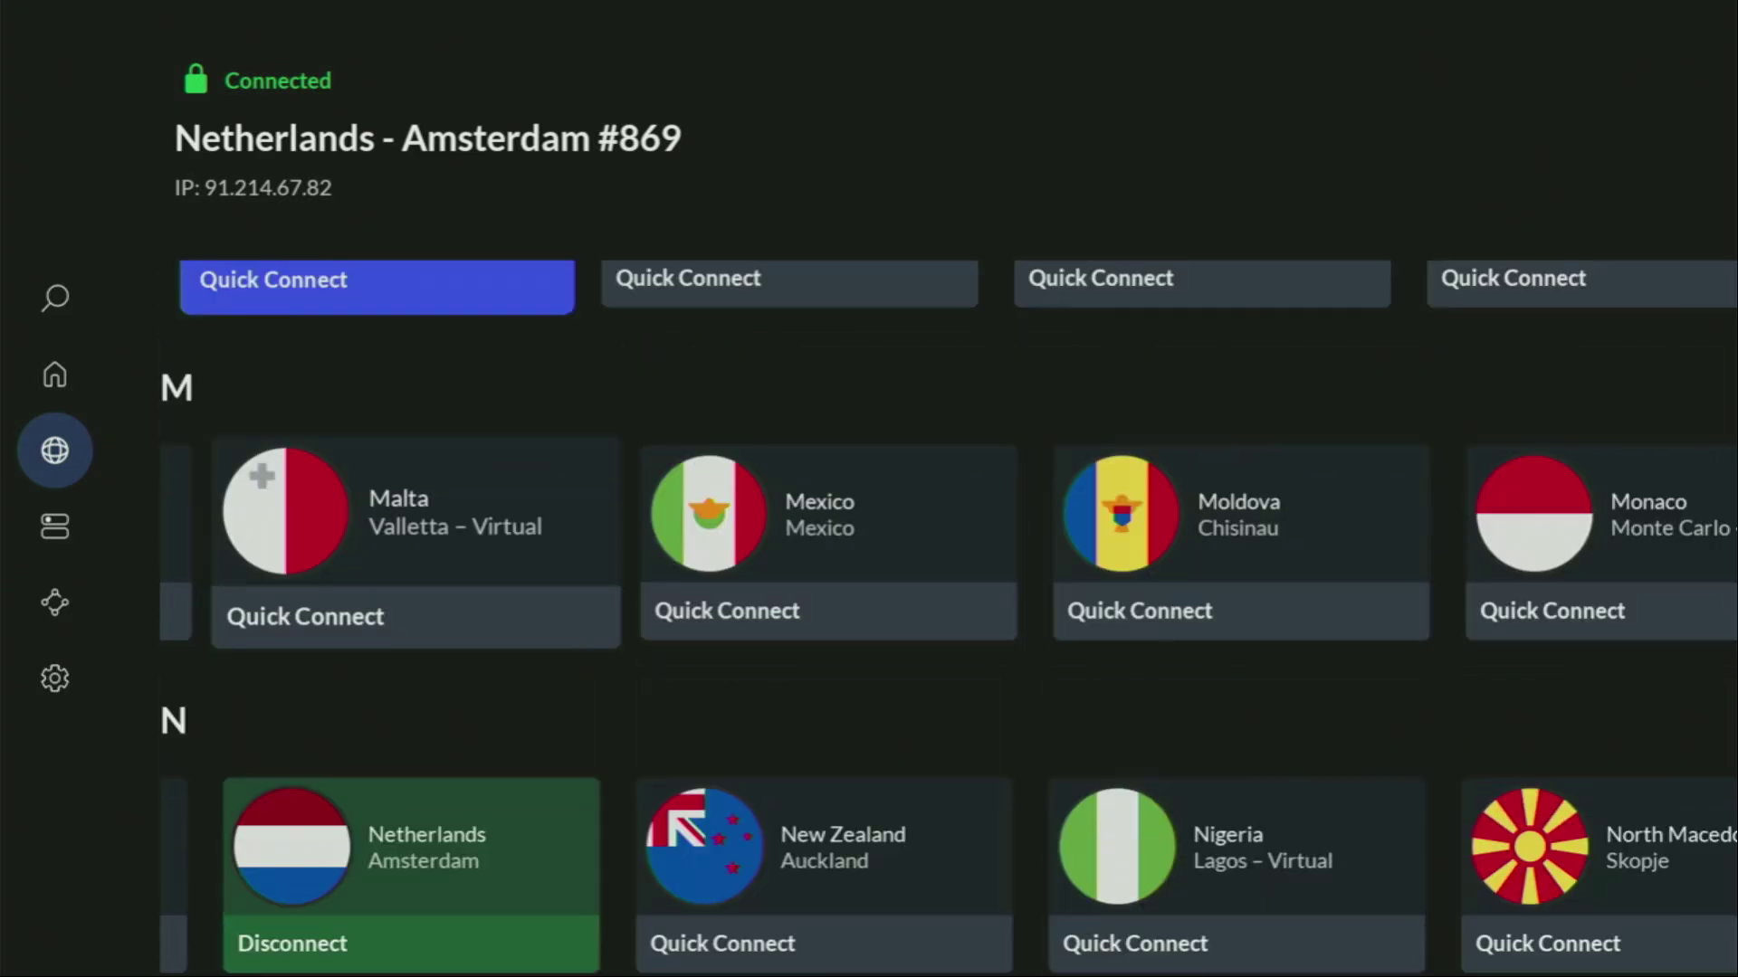
key("Up")
key("Right")
key("Right")
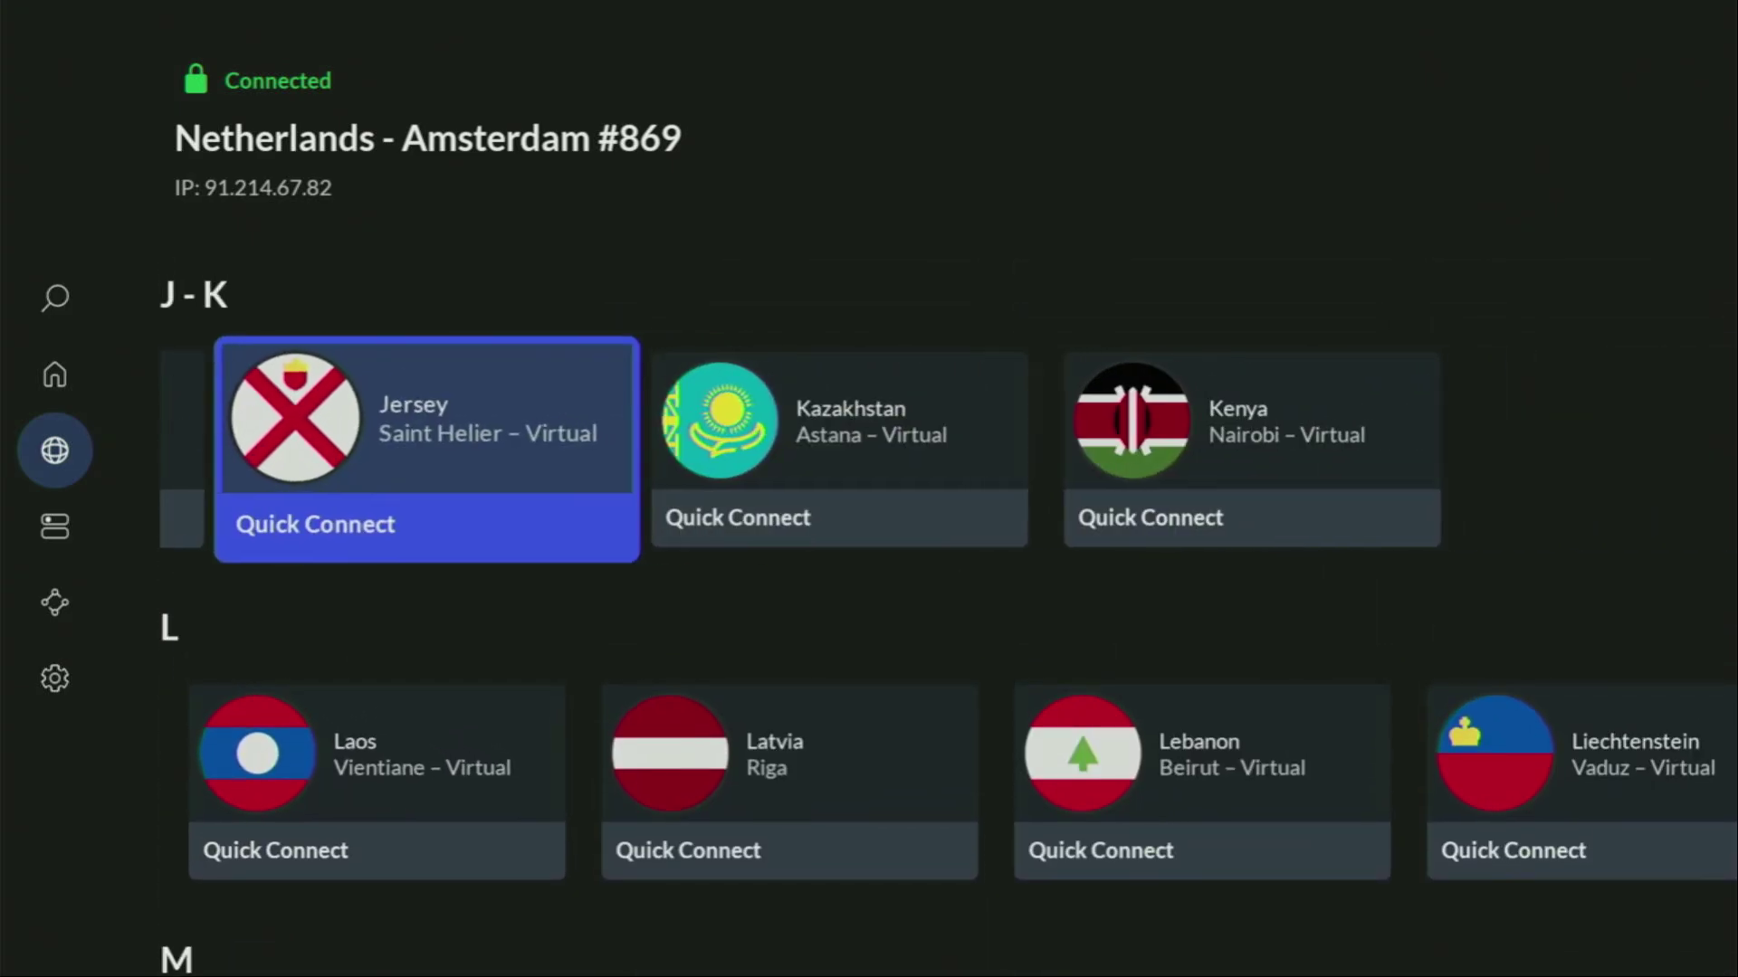
key("Up")
key("Up")
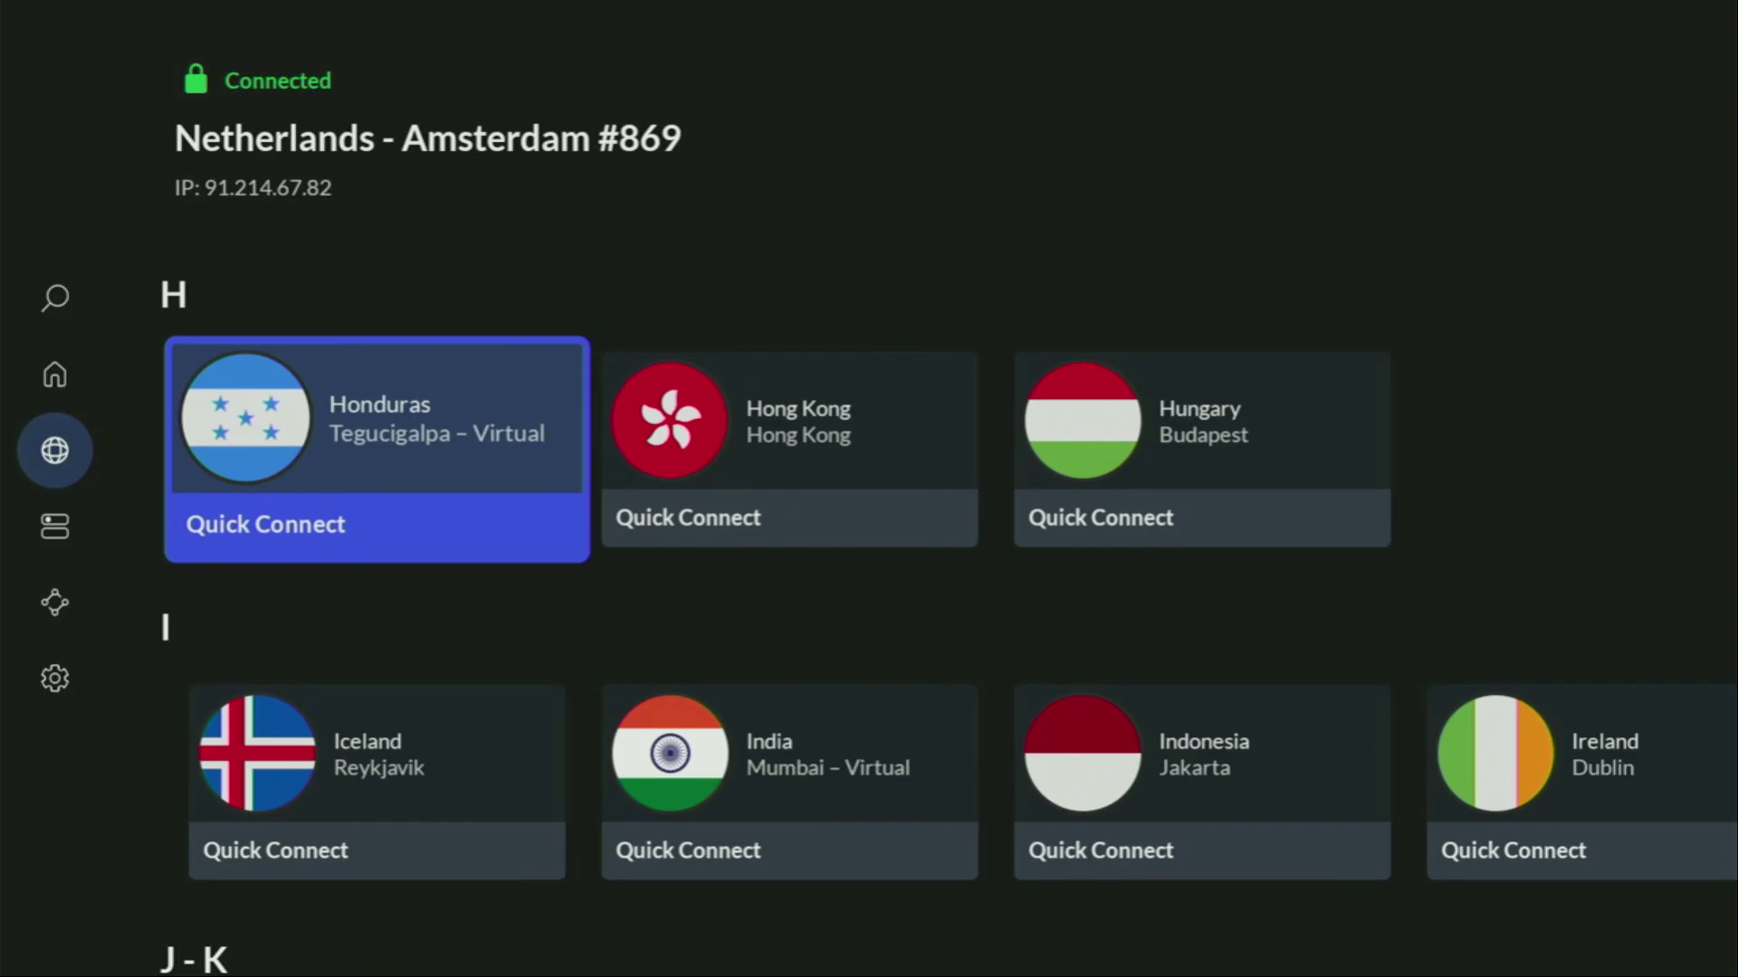
key("Up")
key("Right")
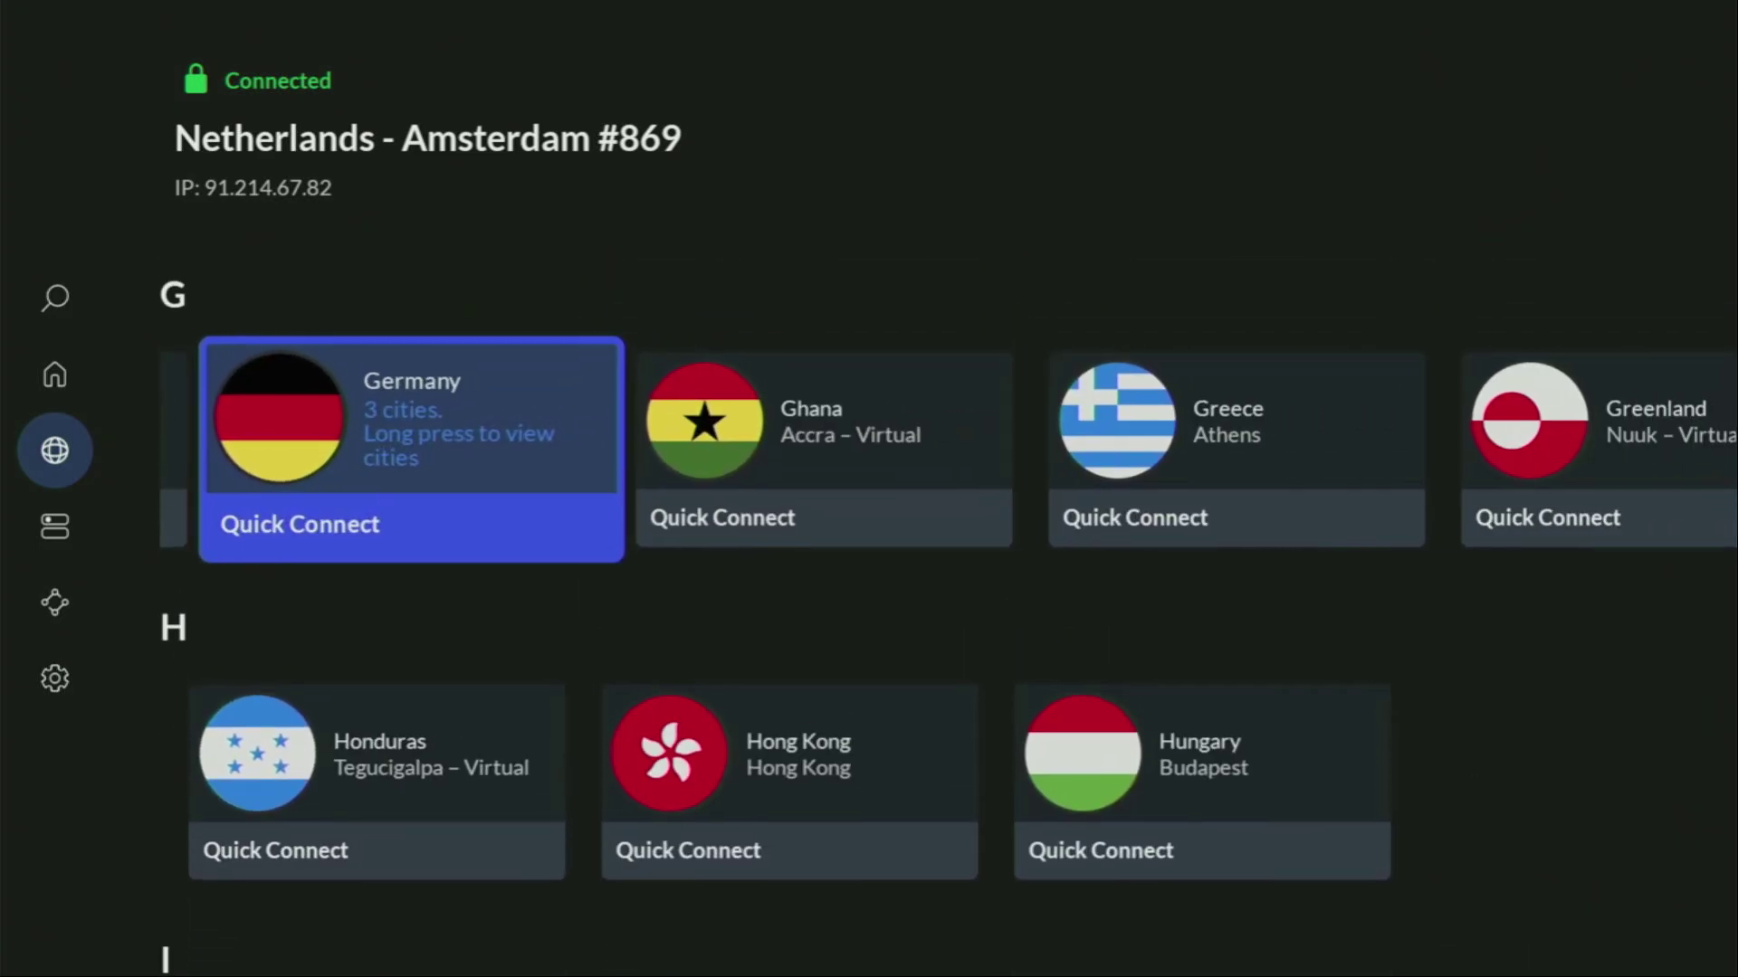
key("Up")
key("Right")
key("Right")
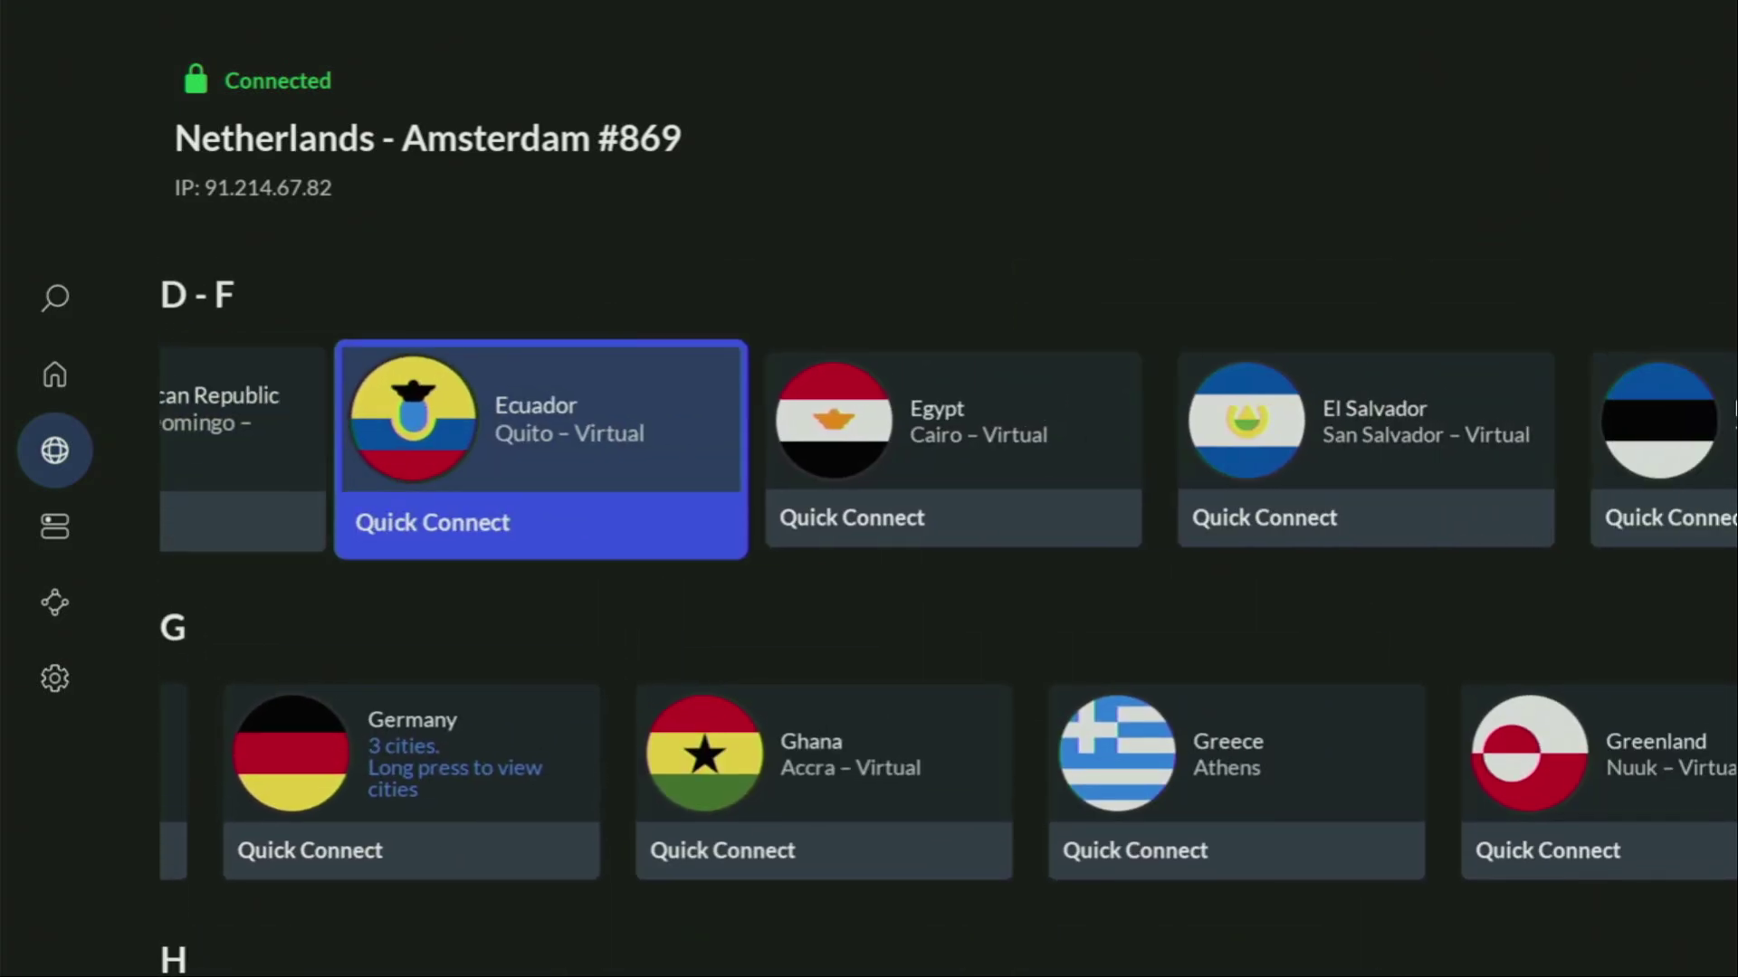
key("Right")
key("Right")
key("Right")
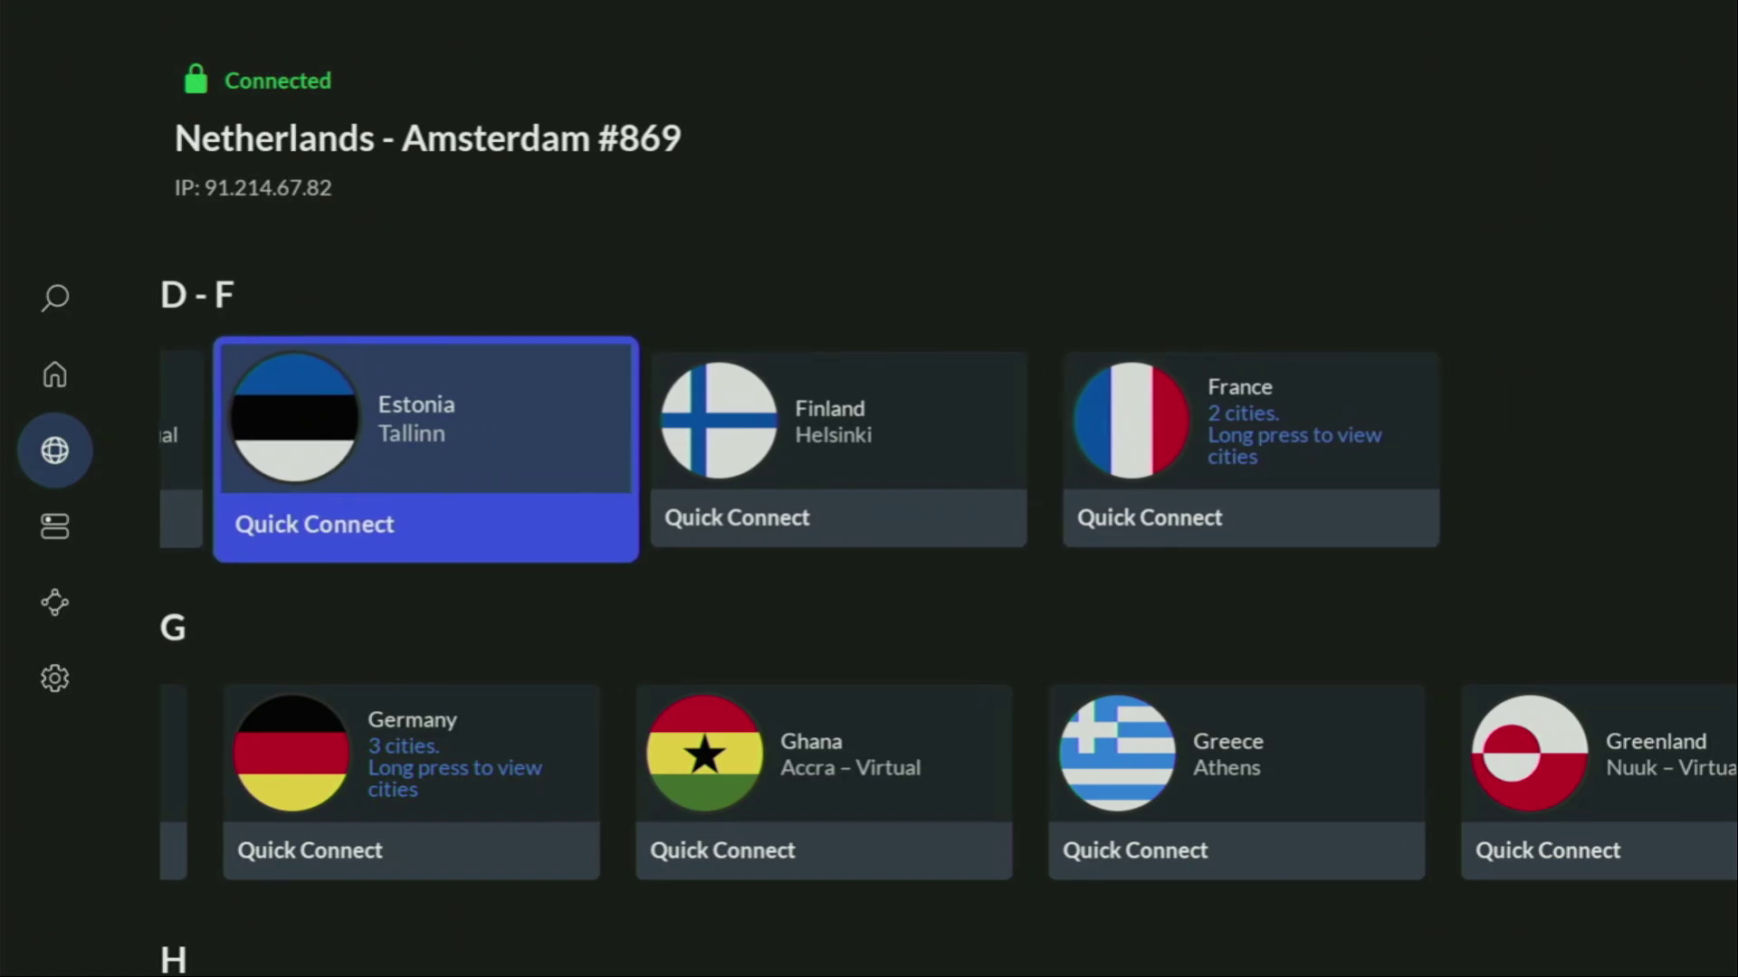
key("Right")
key("Right")
key("Return")
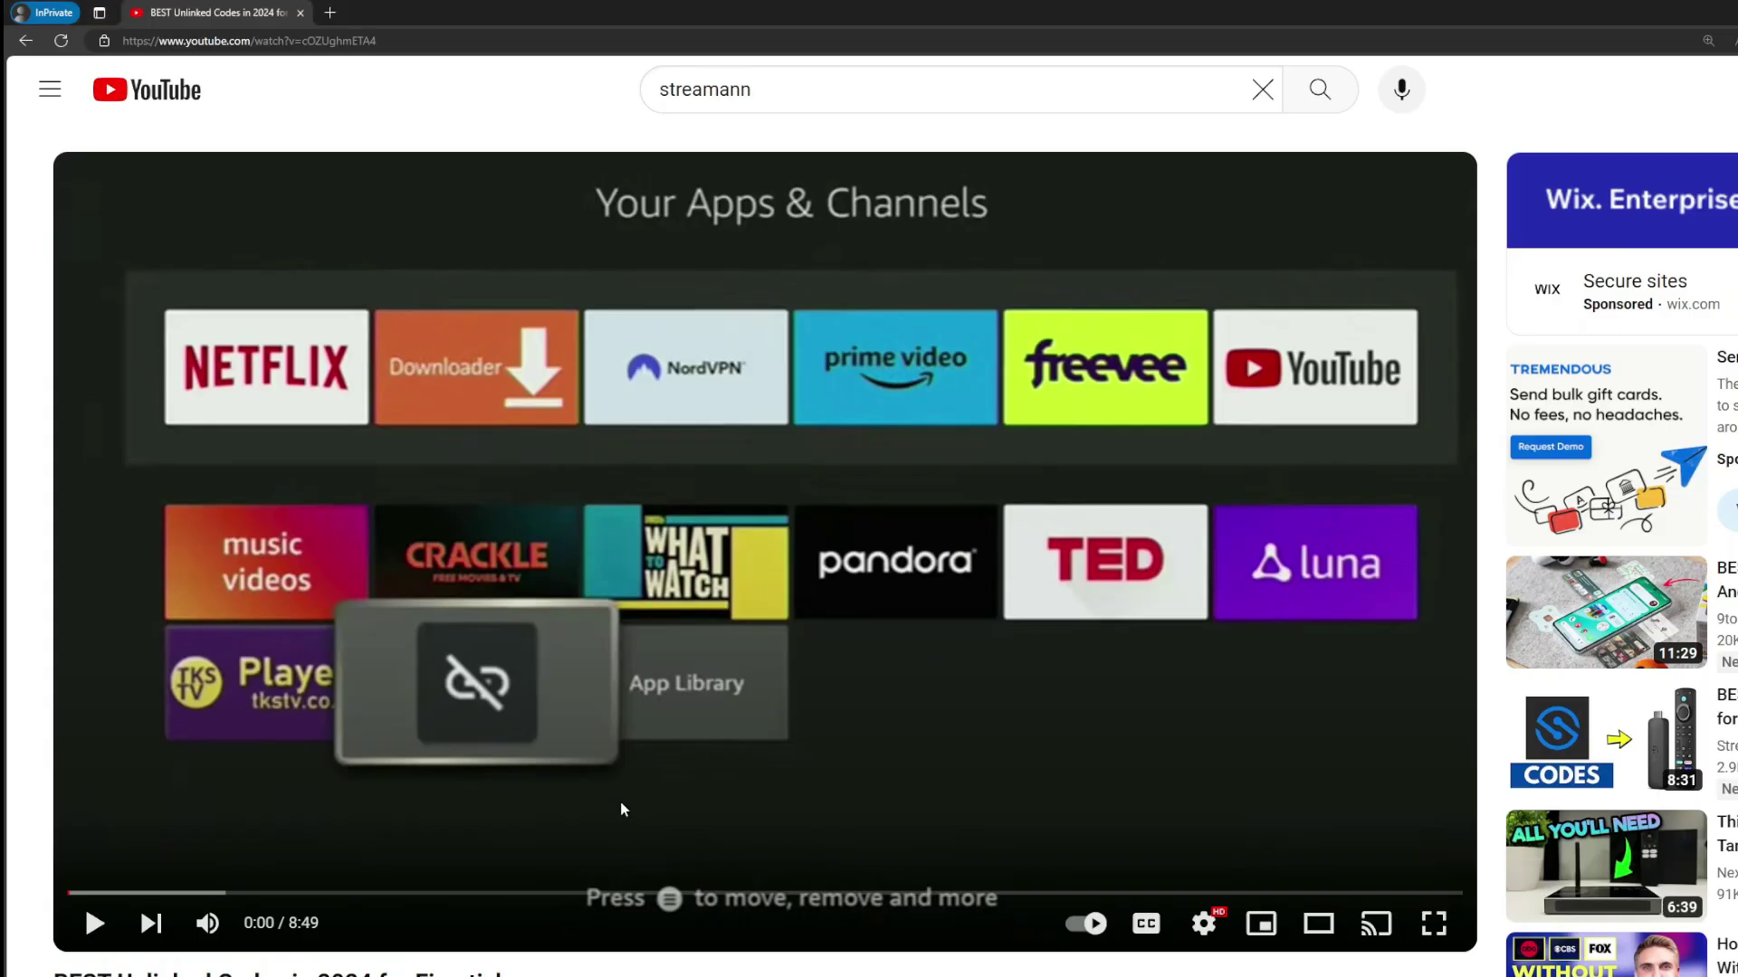
Follow the pinned comment's topvpnoffer.com link and highlight the '3 months extra' offer.
scroll(620, 805, "down", 7)
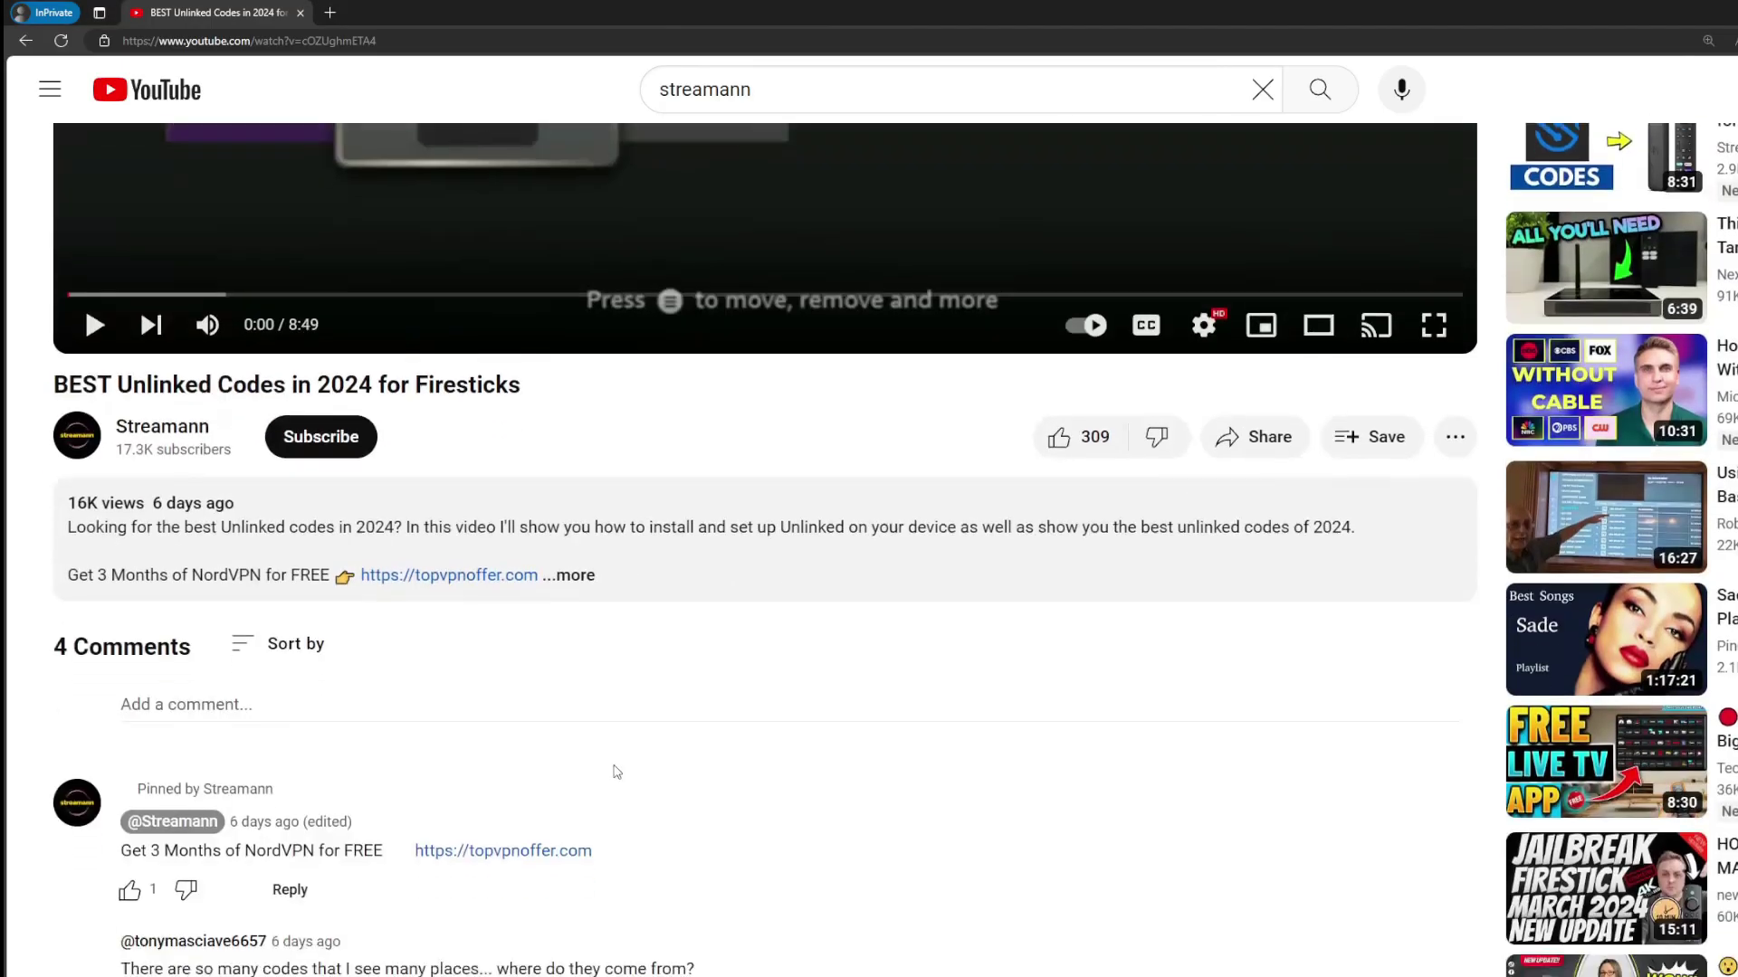
left_click(572, 570)
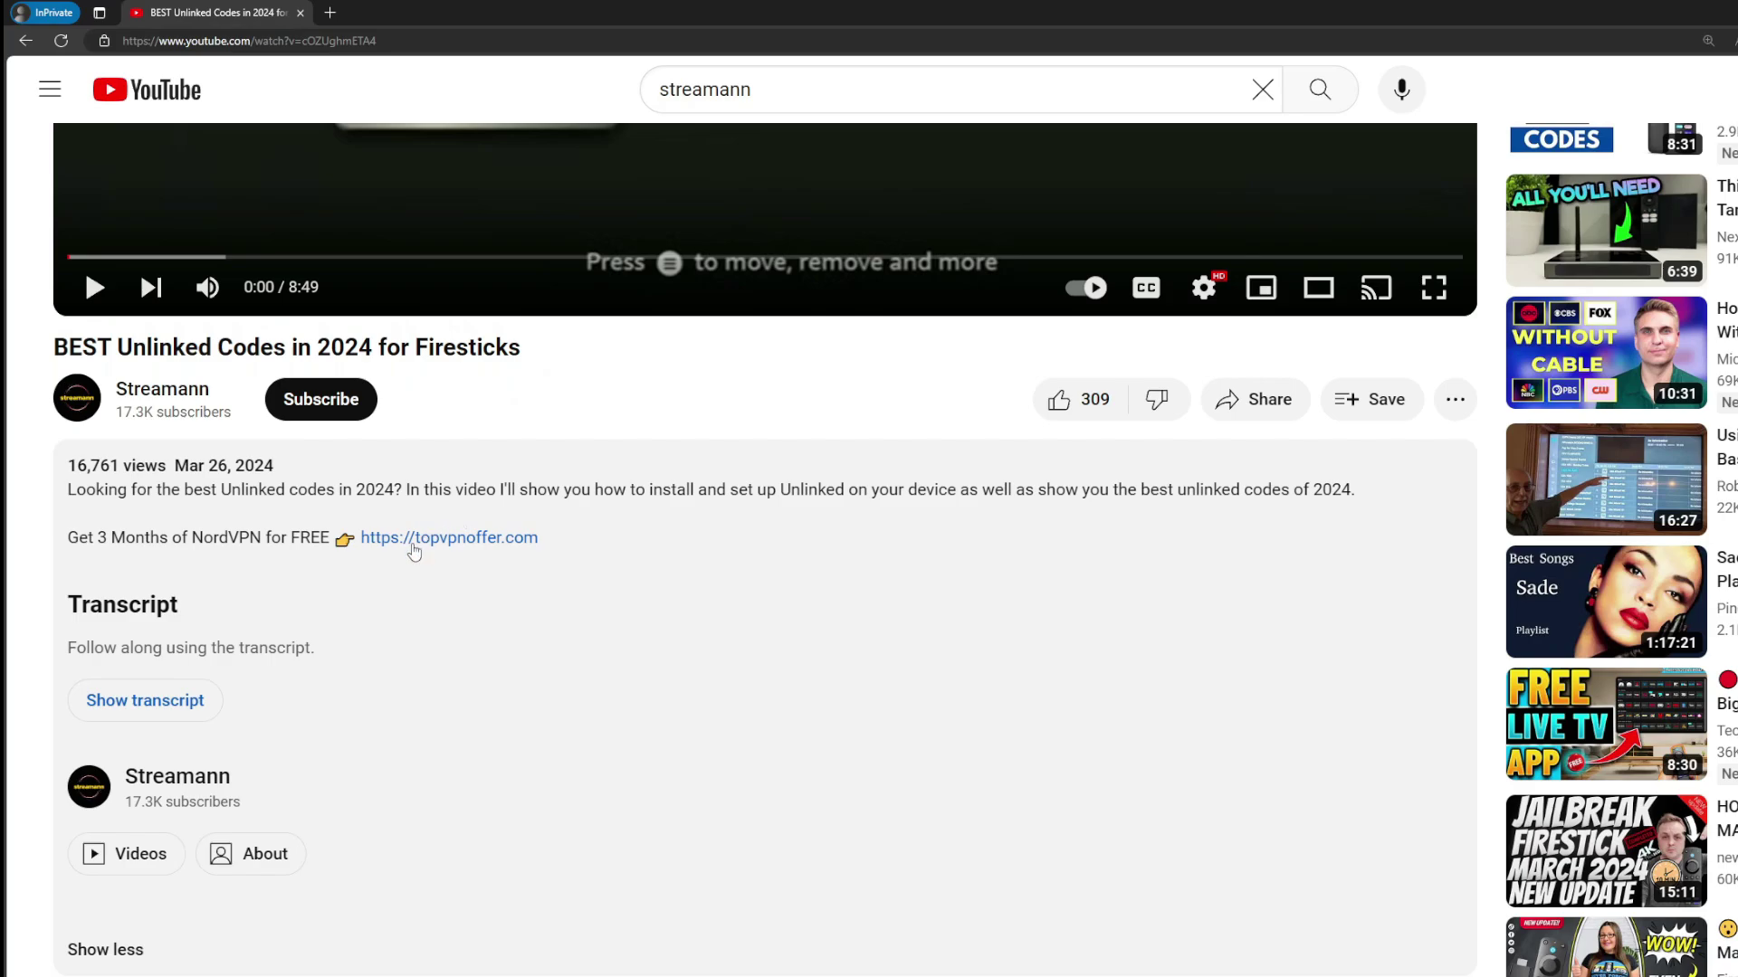
scroll(415, 554, "down", 5)
left_click_drag(634, 750, 415, 758)
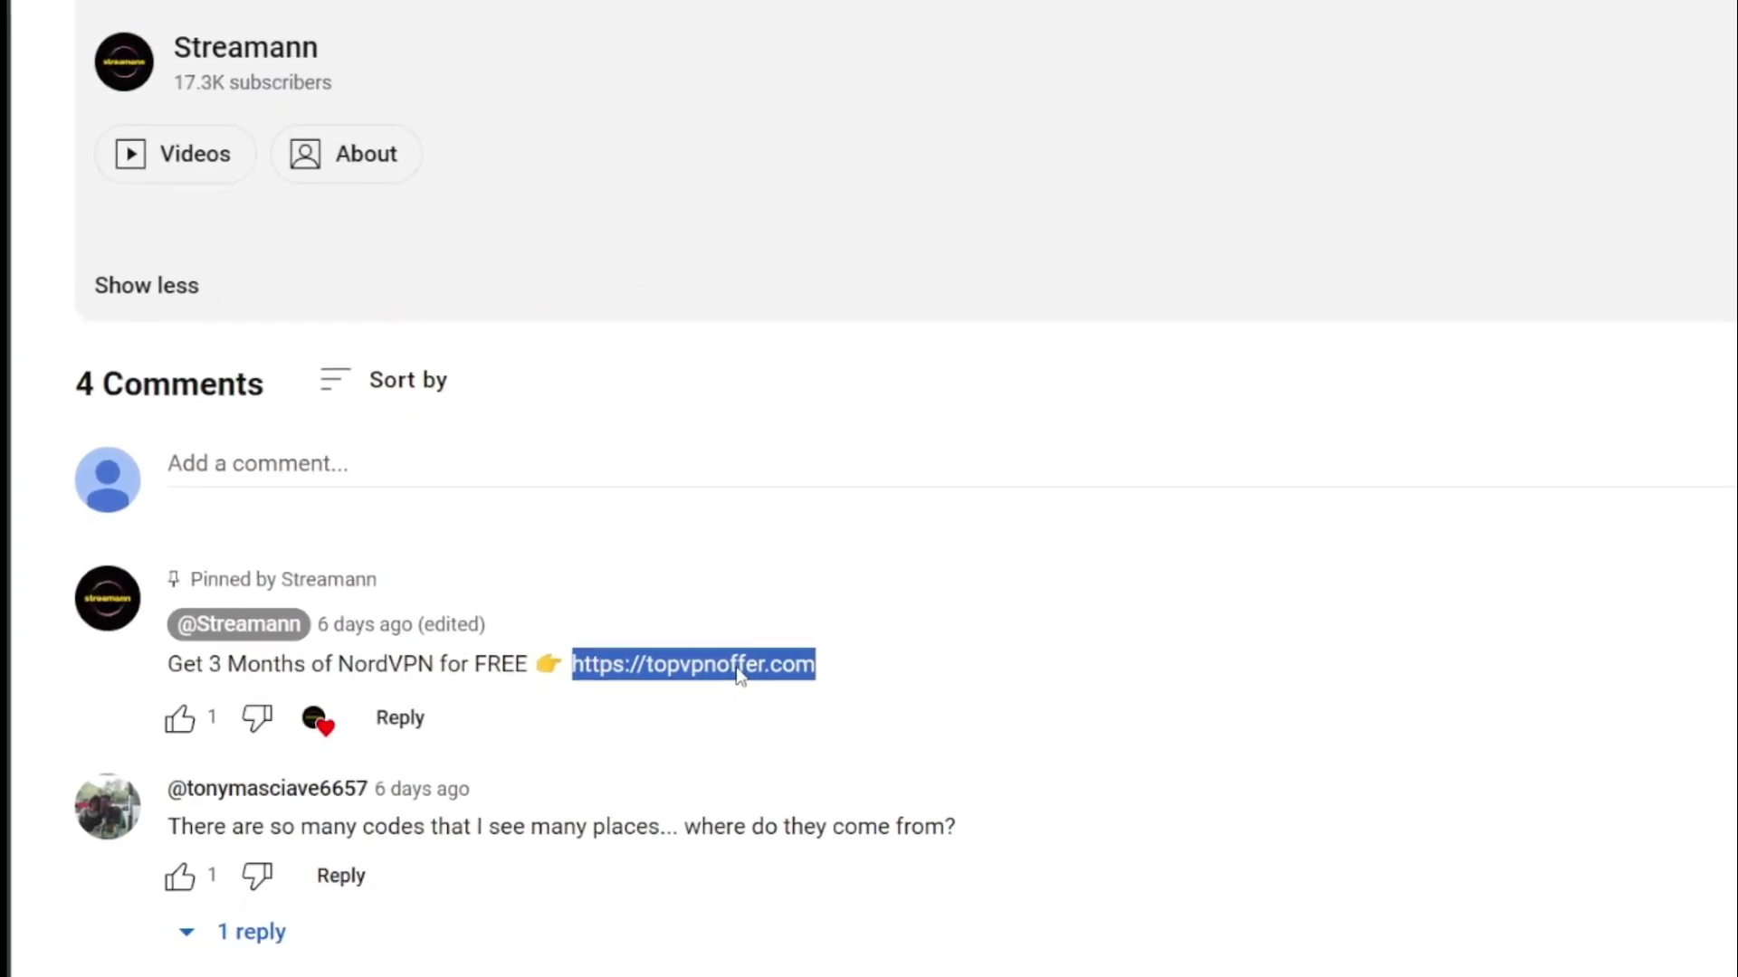
left_click(654, 702)
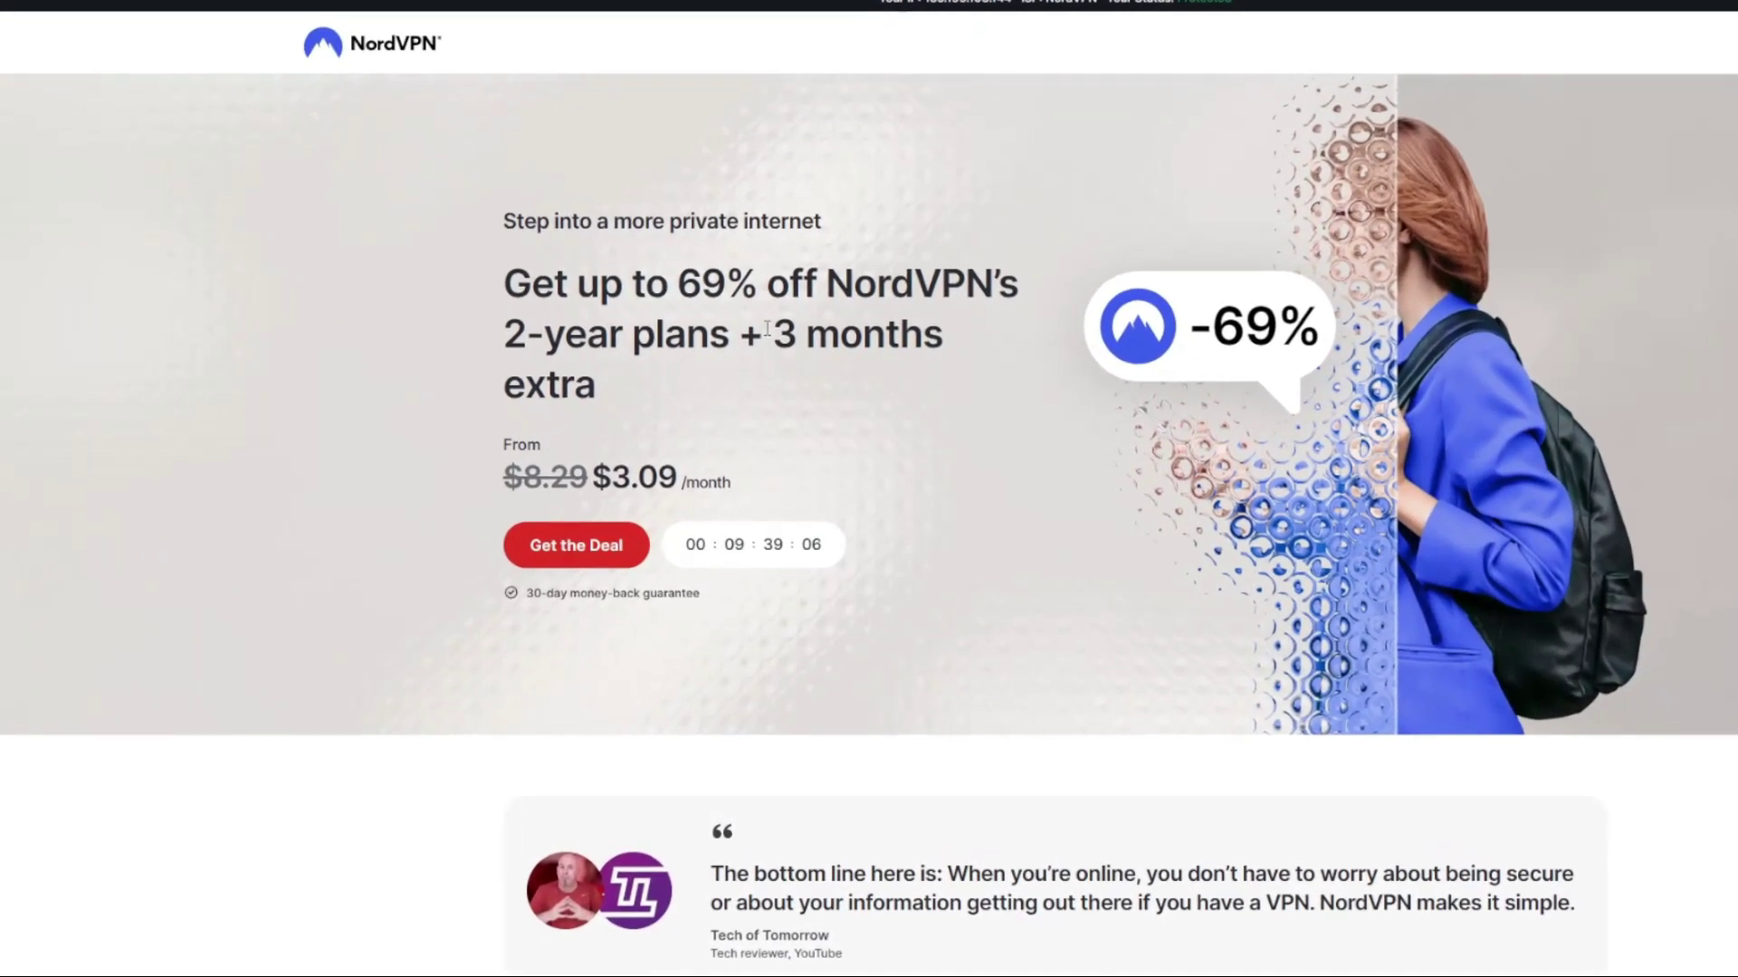
left_click_drag(767, 328, 949, 380)
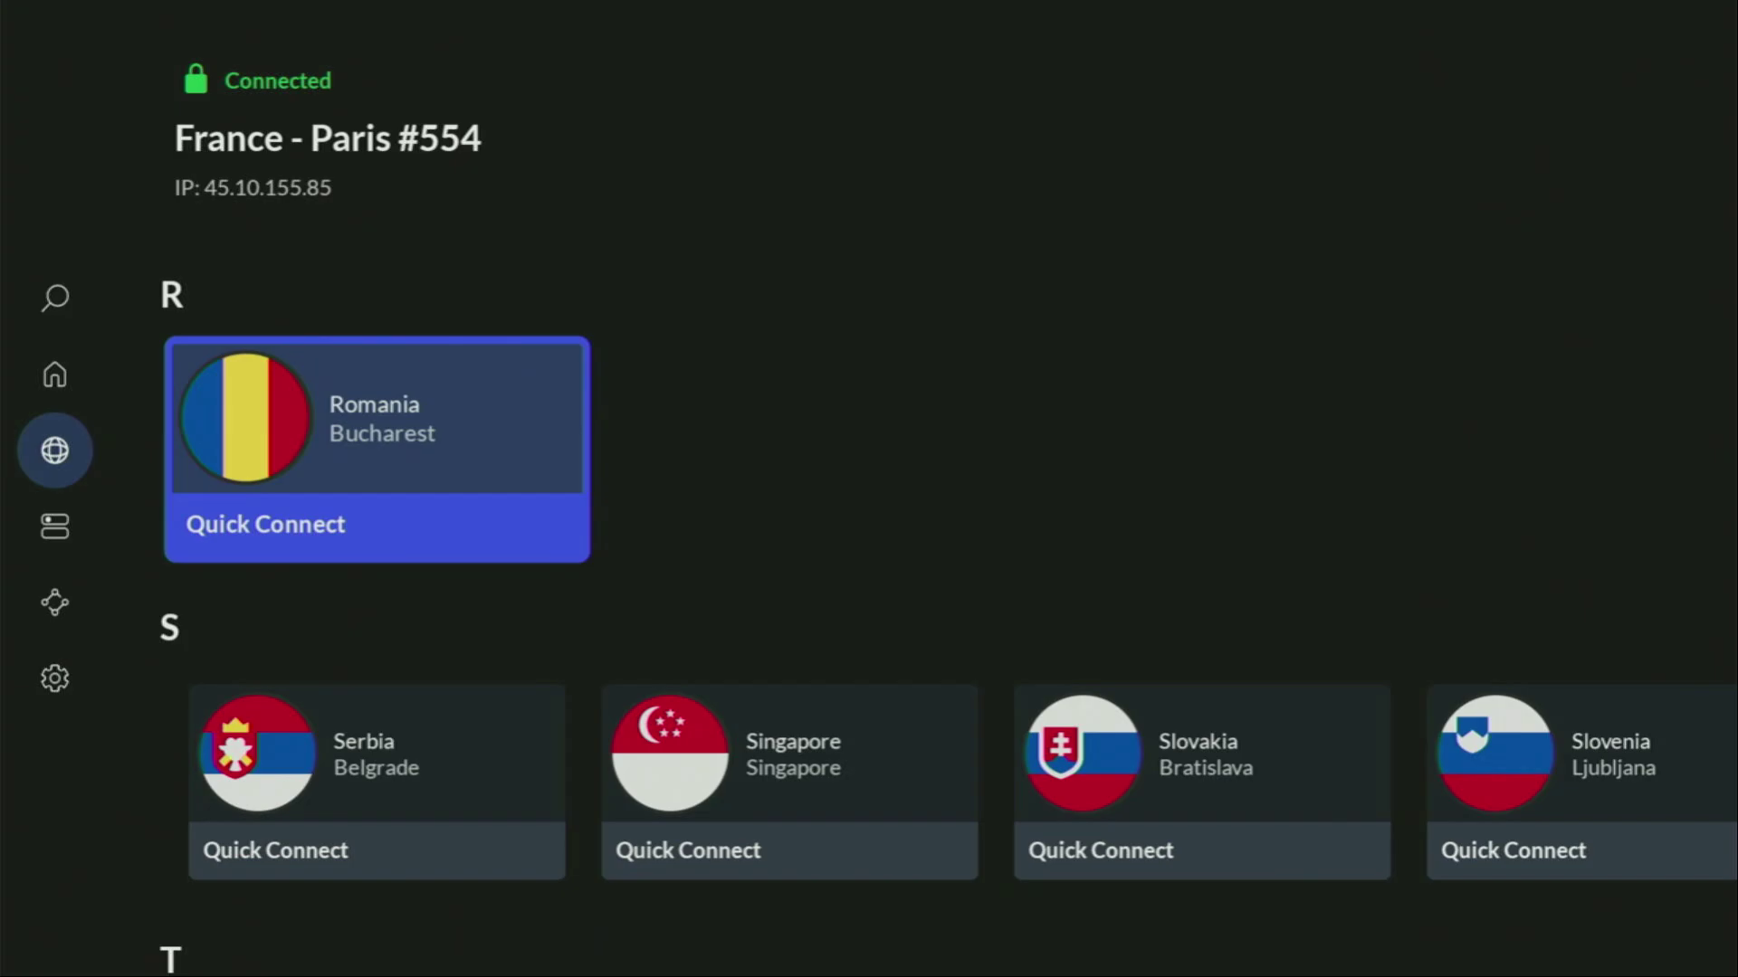
Scroll the NordVPN country list, then return home with France - Paris #554 still connected.
key("Down")
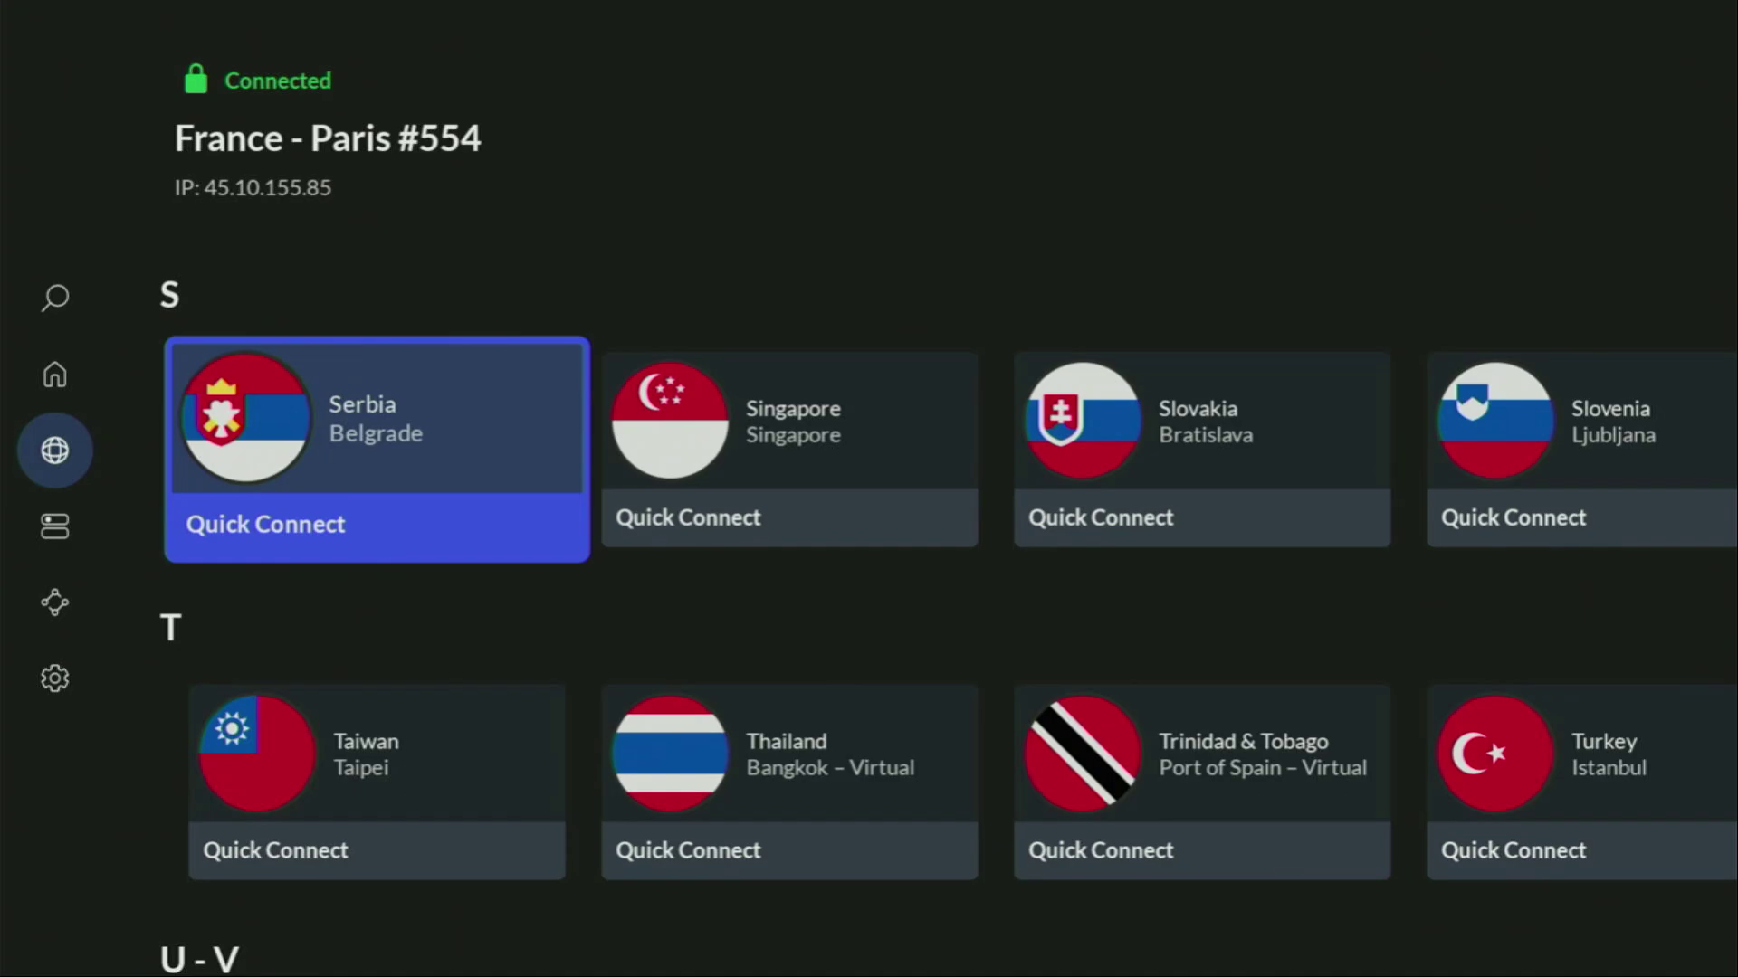
key("Home")
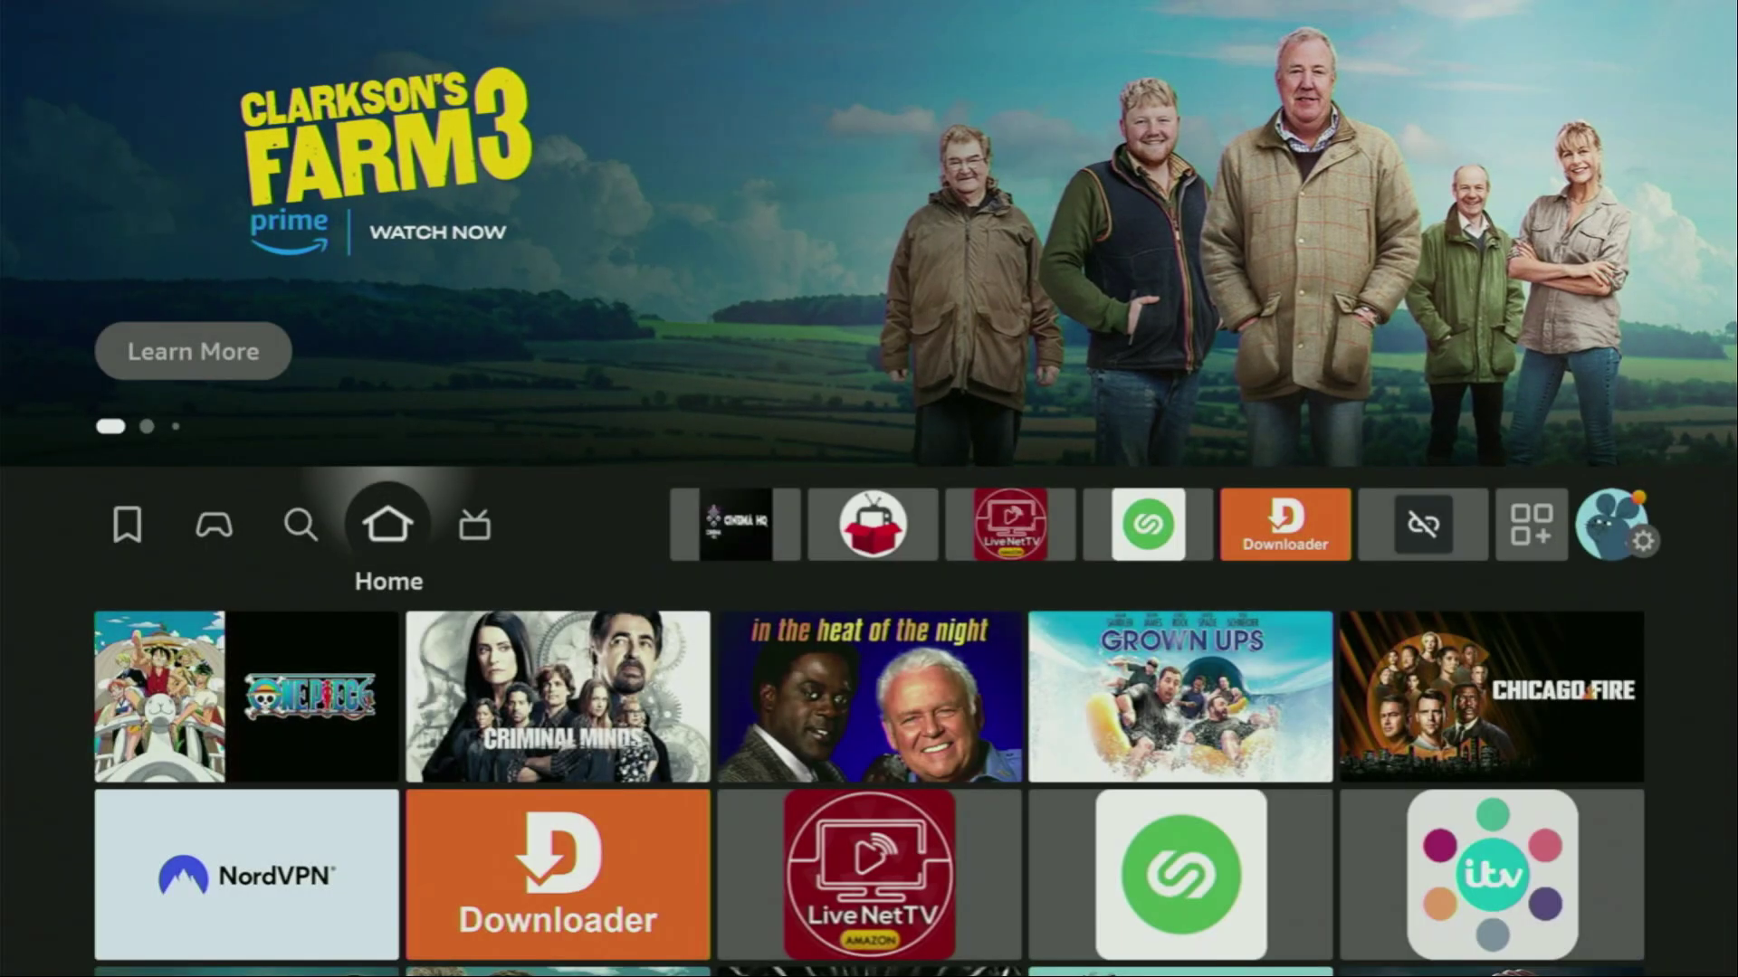
Launch Downloader from the home apps row and focus its Home section.
key("Right")
key("Right")
key("Right")
key("Right")
key("Right")
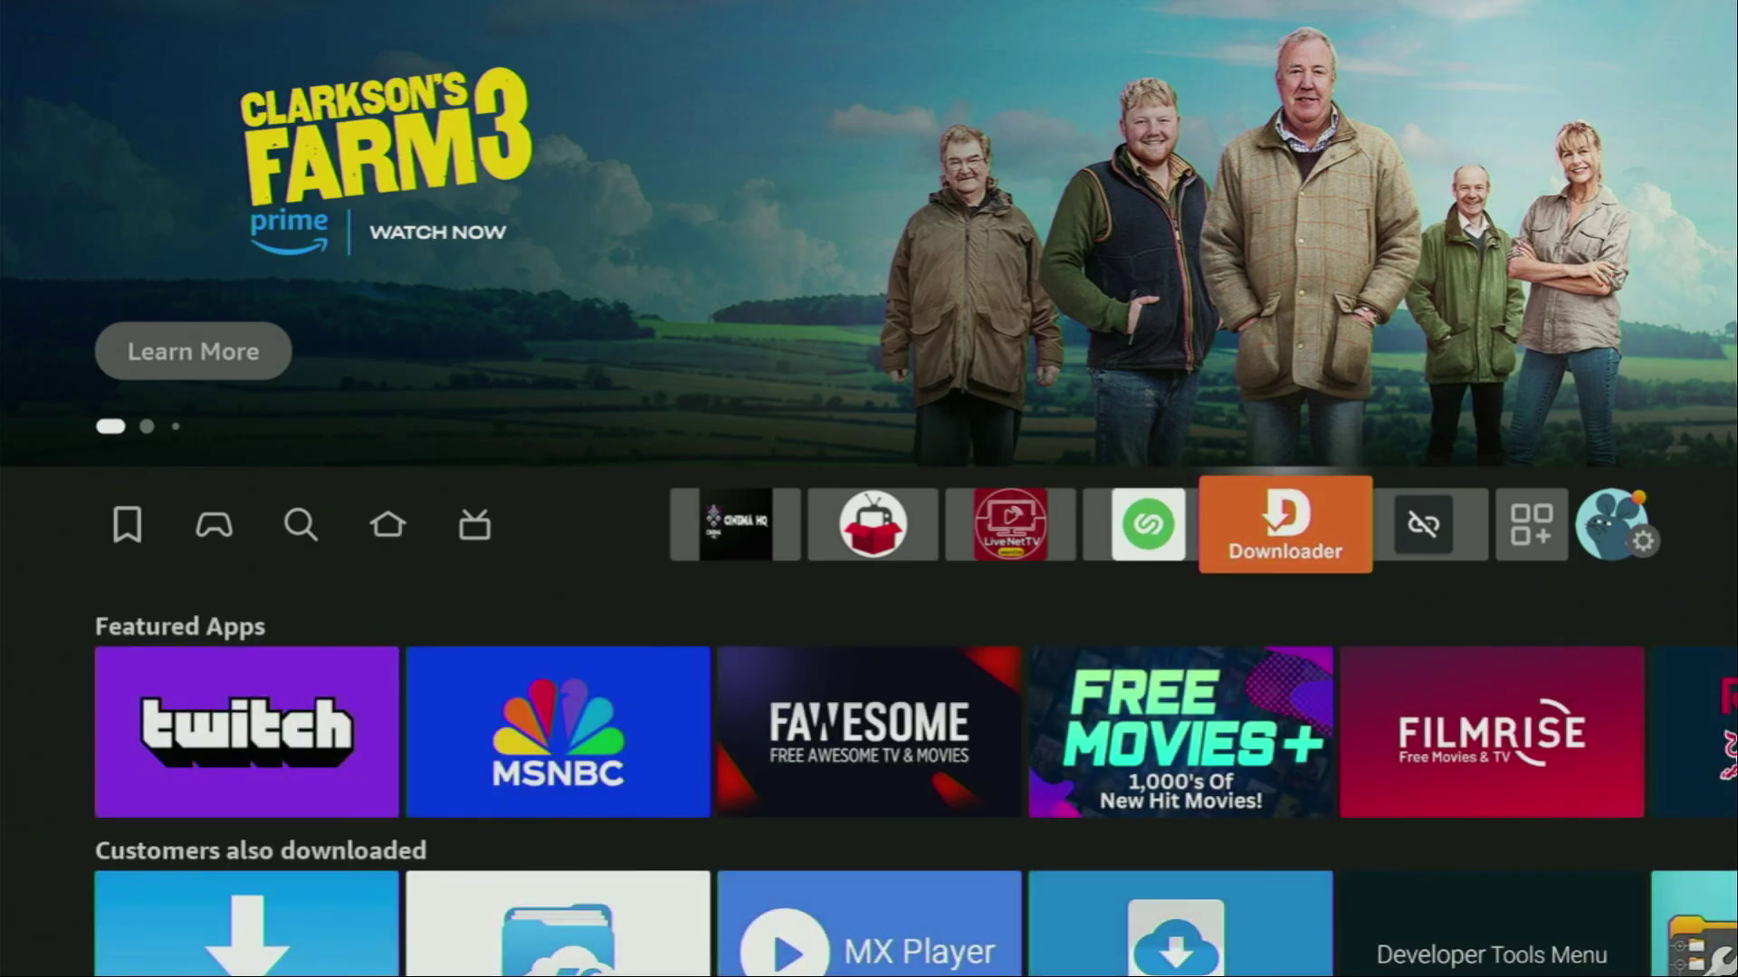
key("Return")
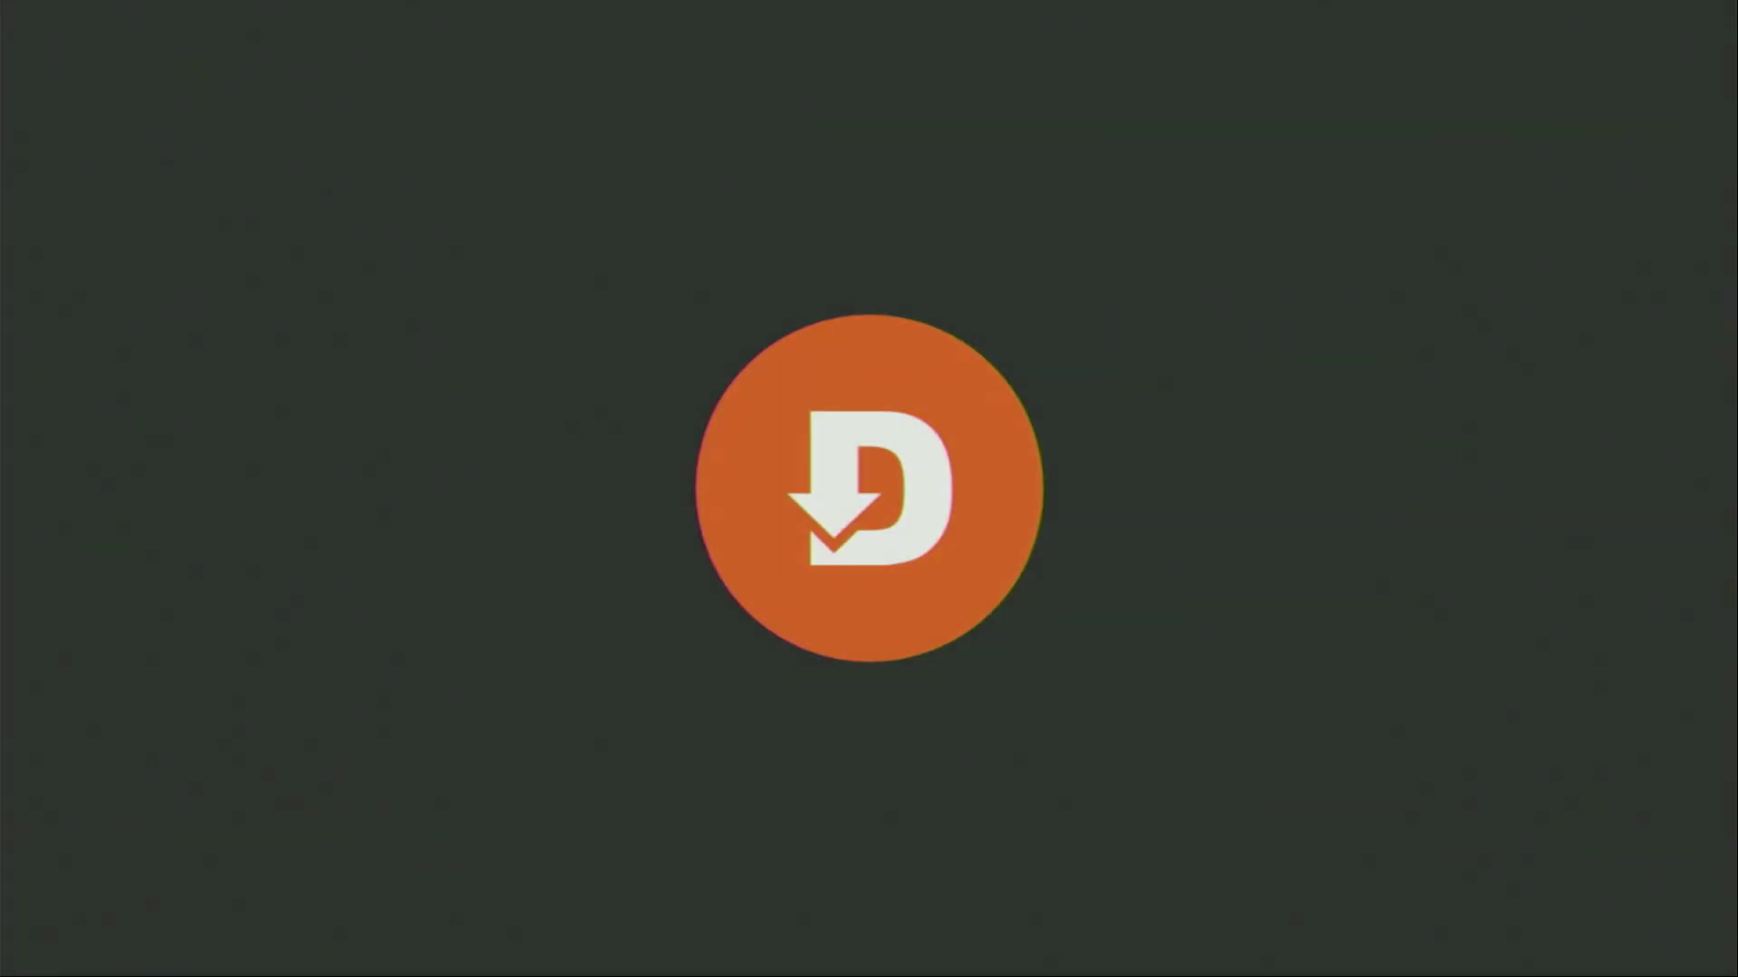
key("Left")
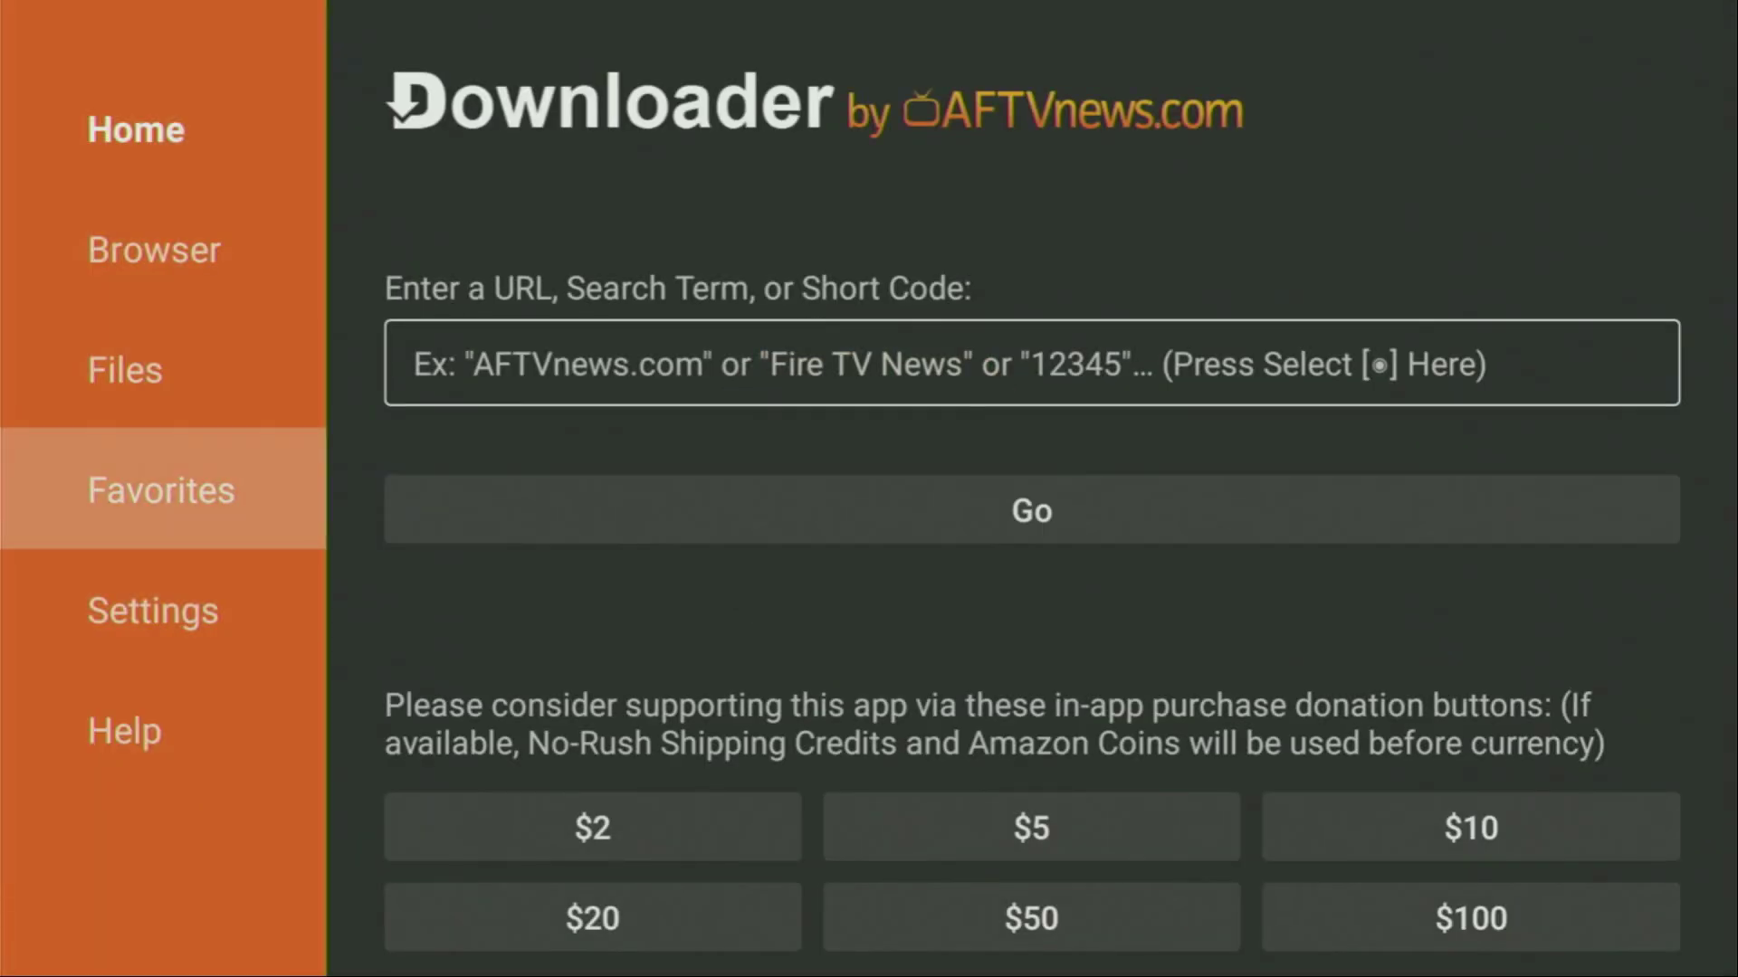
key("Up")
key("Up")
key("Up")
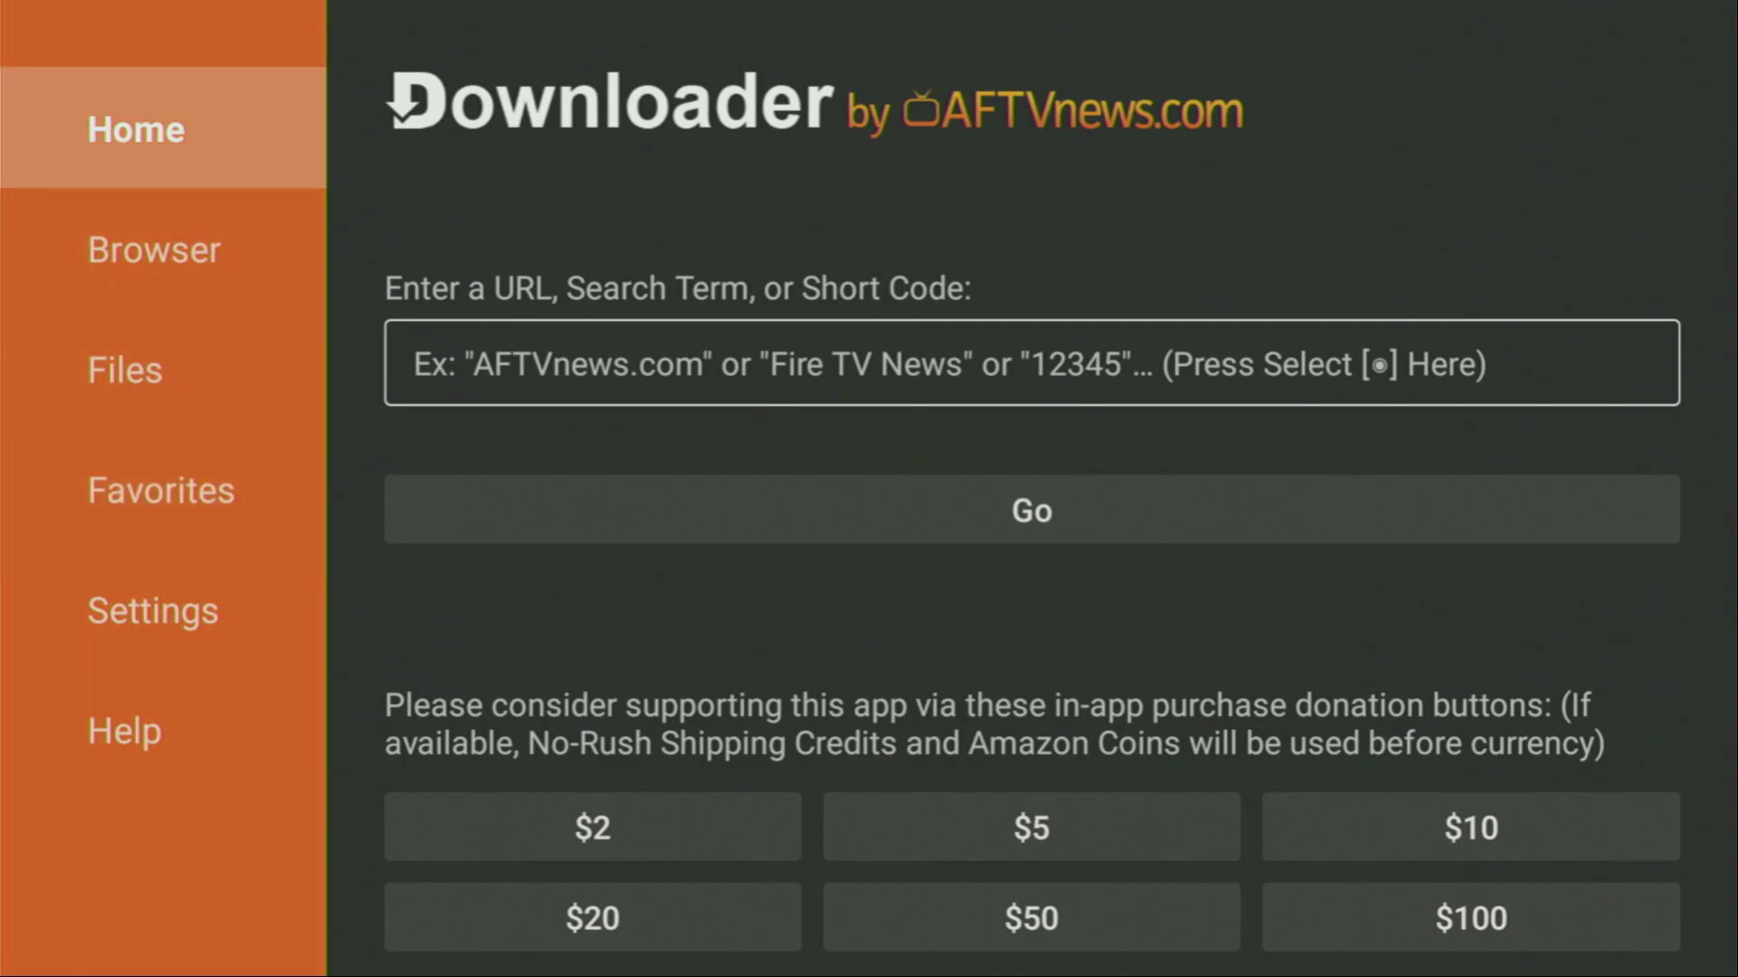
key("Down")
key("Up")
Enter 'tivimate' in Downloader's URL field using the on-screen keyboard.
key("Right")
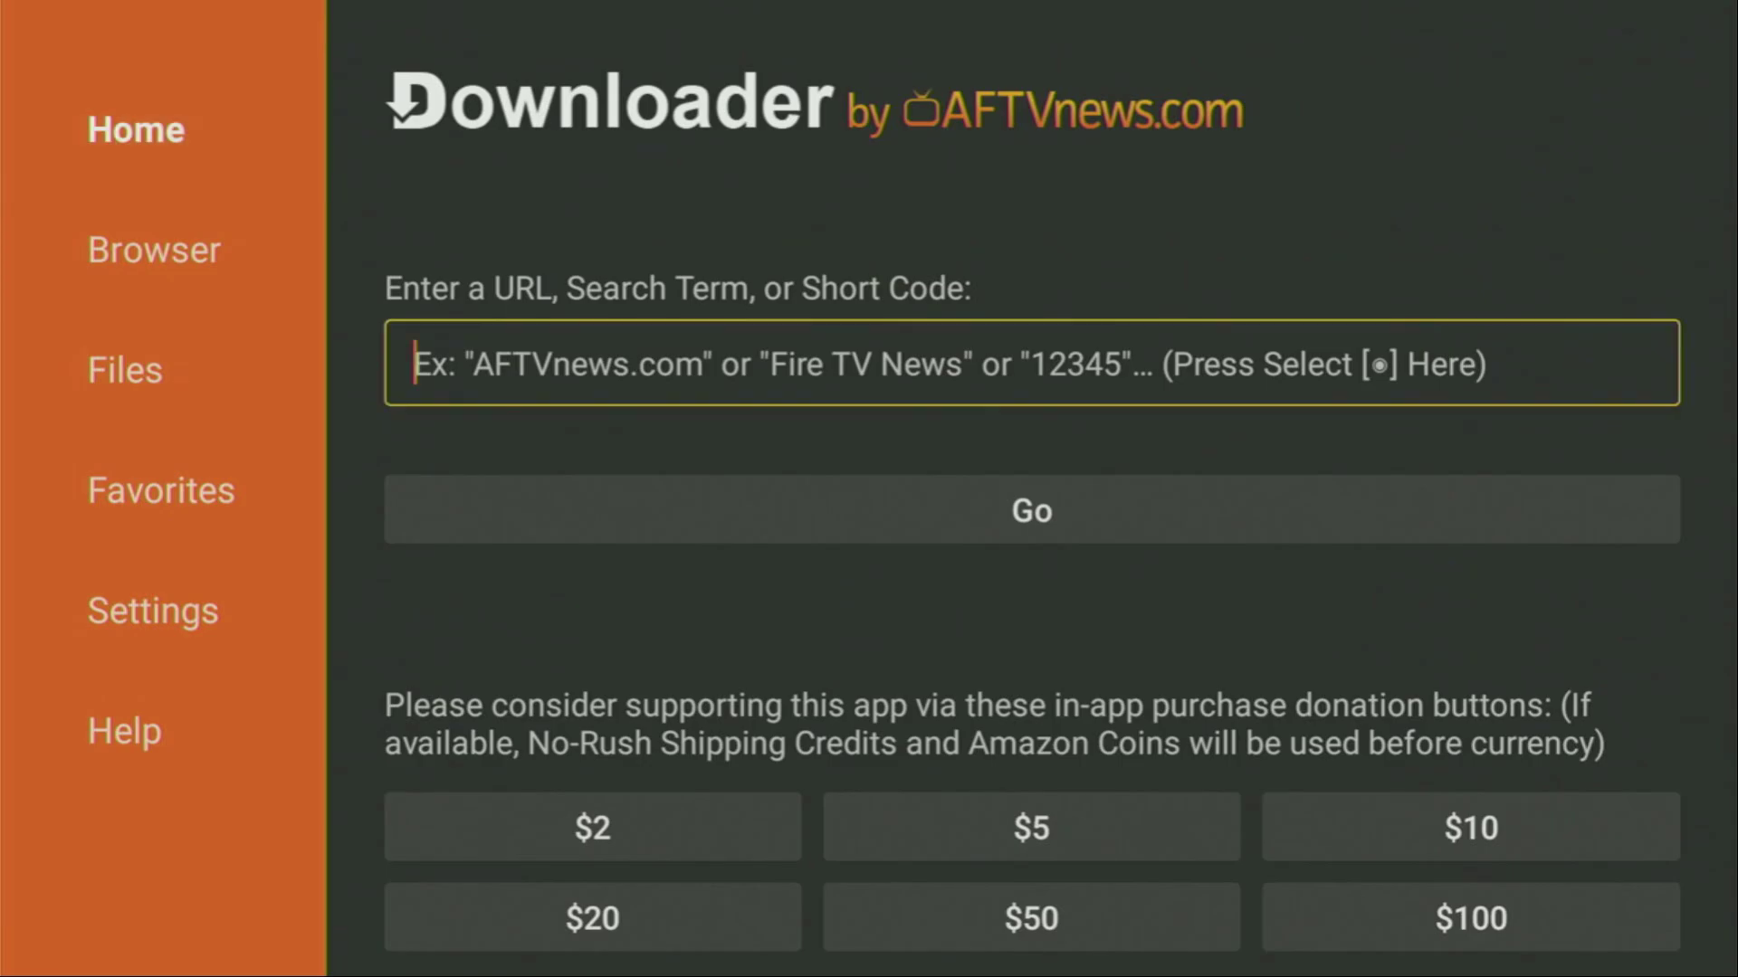
key("Return")
key("Down")
key("Right")
key("Right")
key("Right")
key("Right")
key("Right")
key("Right")
key("Right")
key("Right")
key("Right")
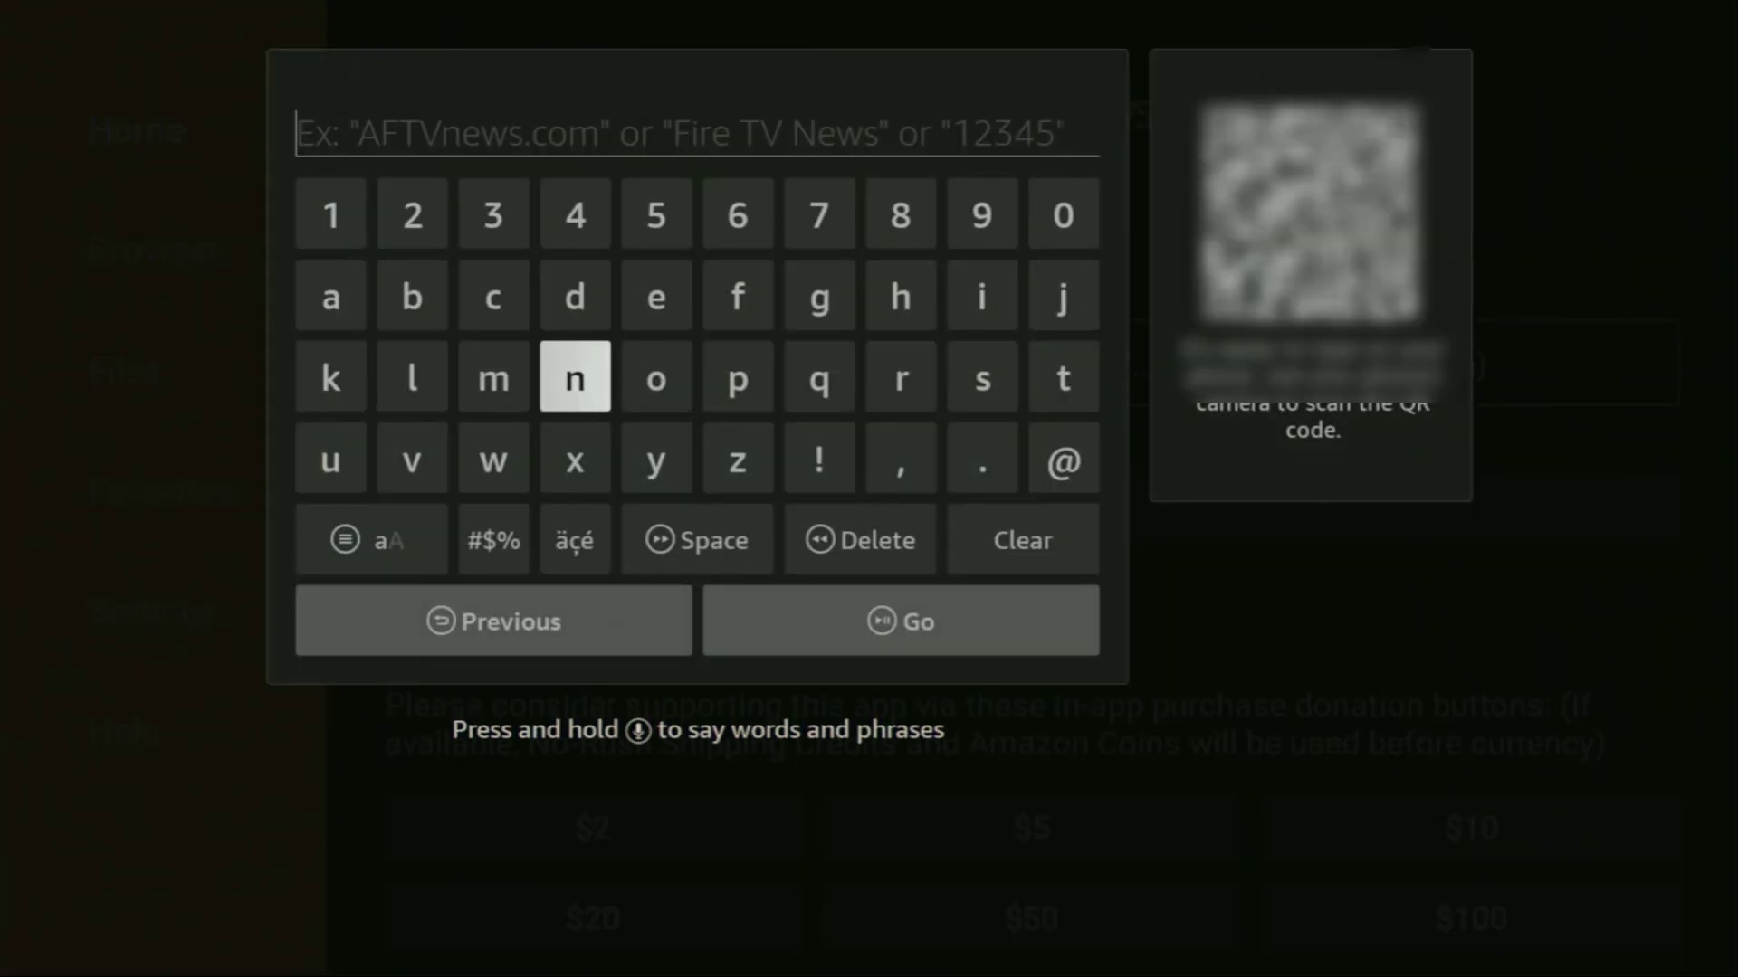
key("Return")
key("Up")
key("Left")
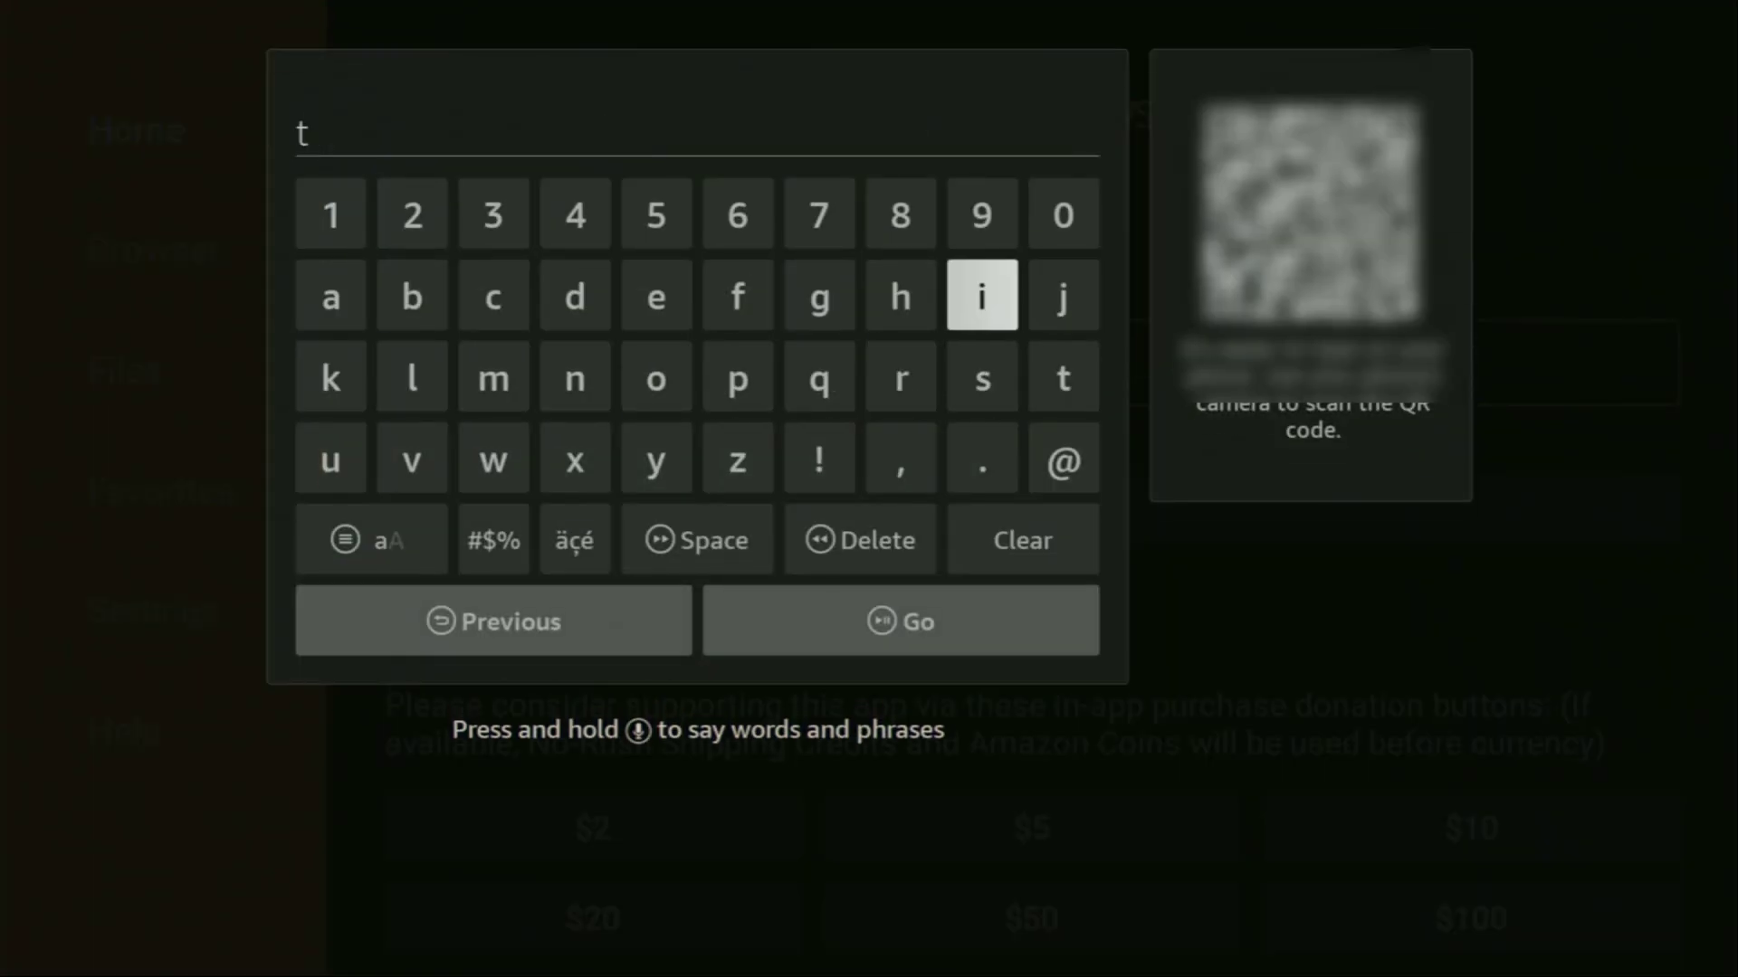
key("Return")
key("Down")
key("Down")
key("Left")
key("Left")
key("Left")
key("Left")
key("Left")
key("Left")
key("Left")
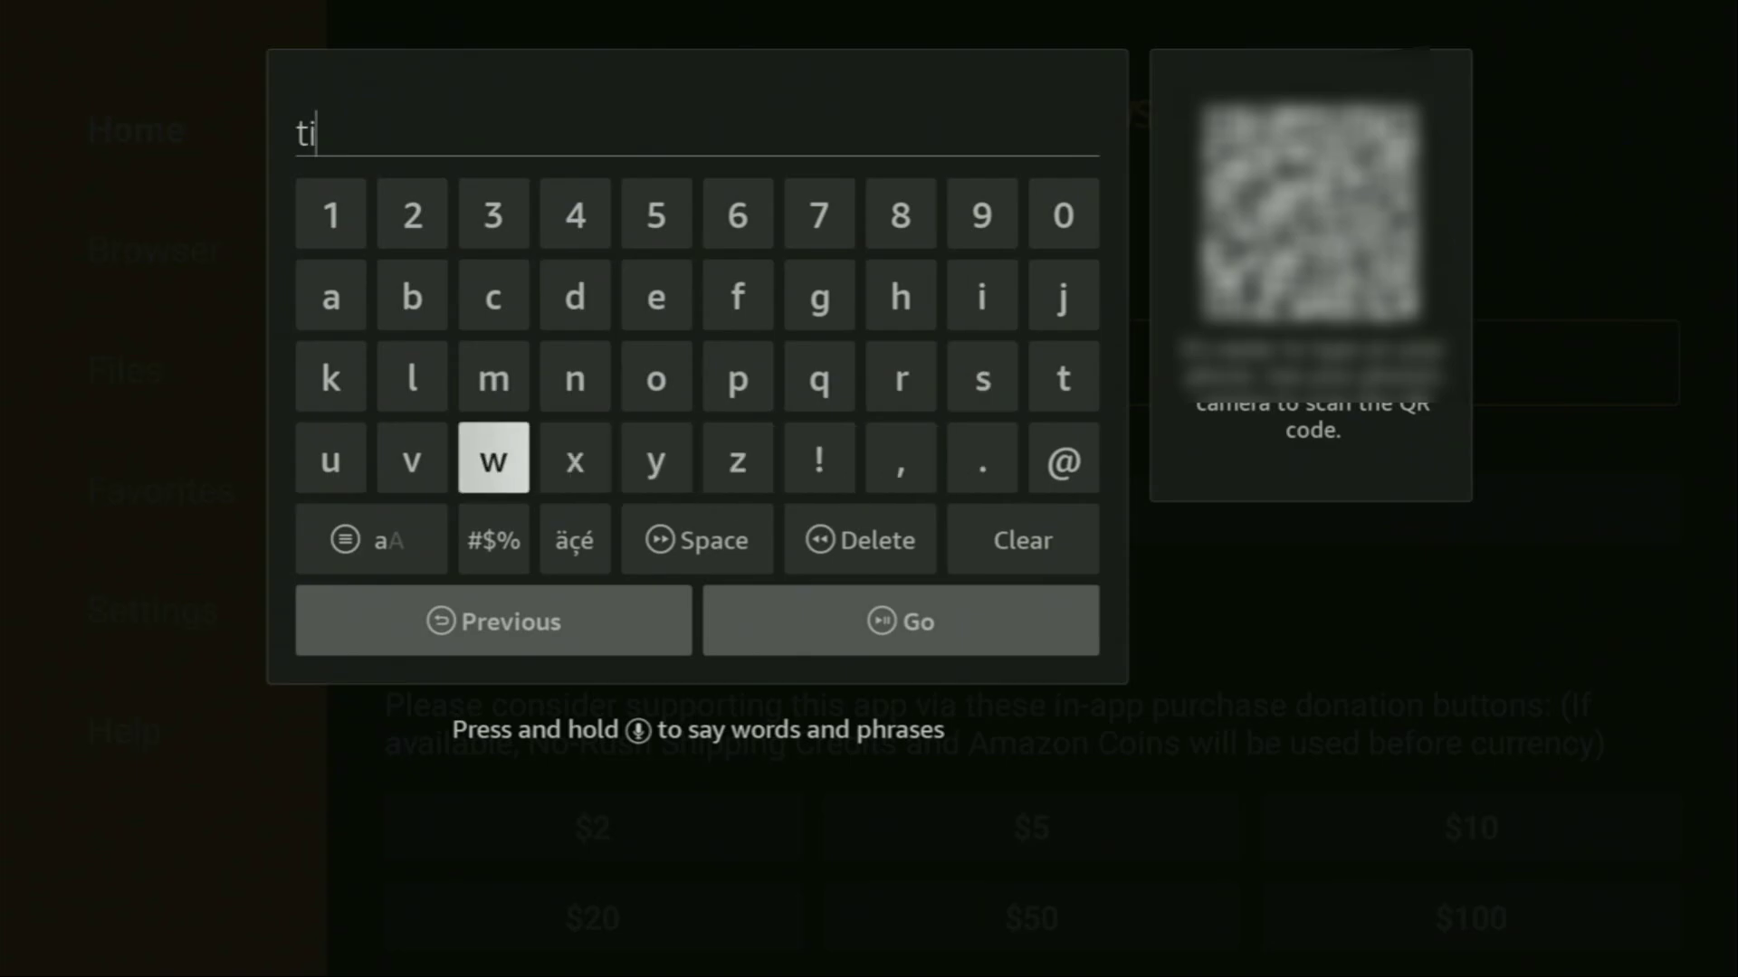
key("Return")
key("Up")
key("Right")
key("Right")
key("Right")
key("Right")
key("Right")
key("Right")
key("Right")
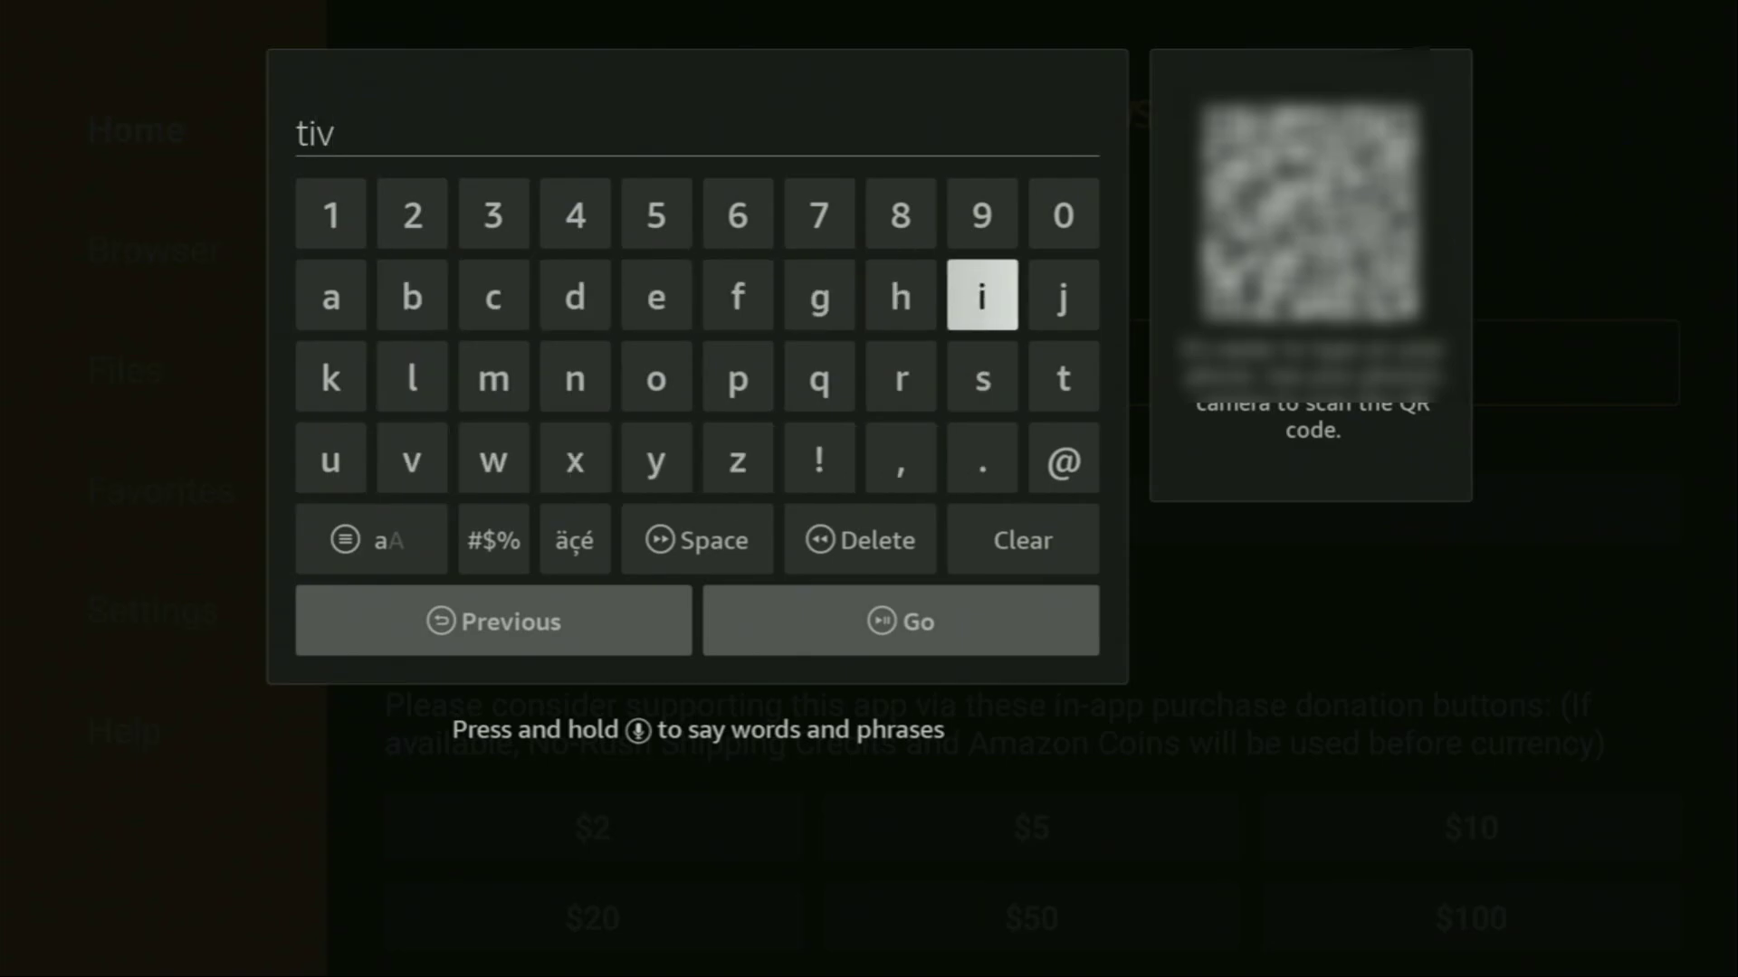
key("Return")
key("Down")
key("Left")
key("Left")
key("Left")
key("Left")
key("Left")
key("Return")
key("Up")
key("Left")
key("Left")
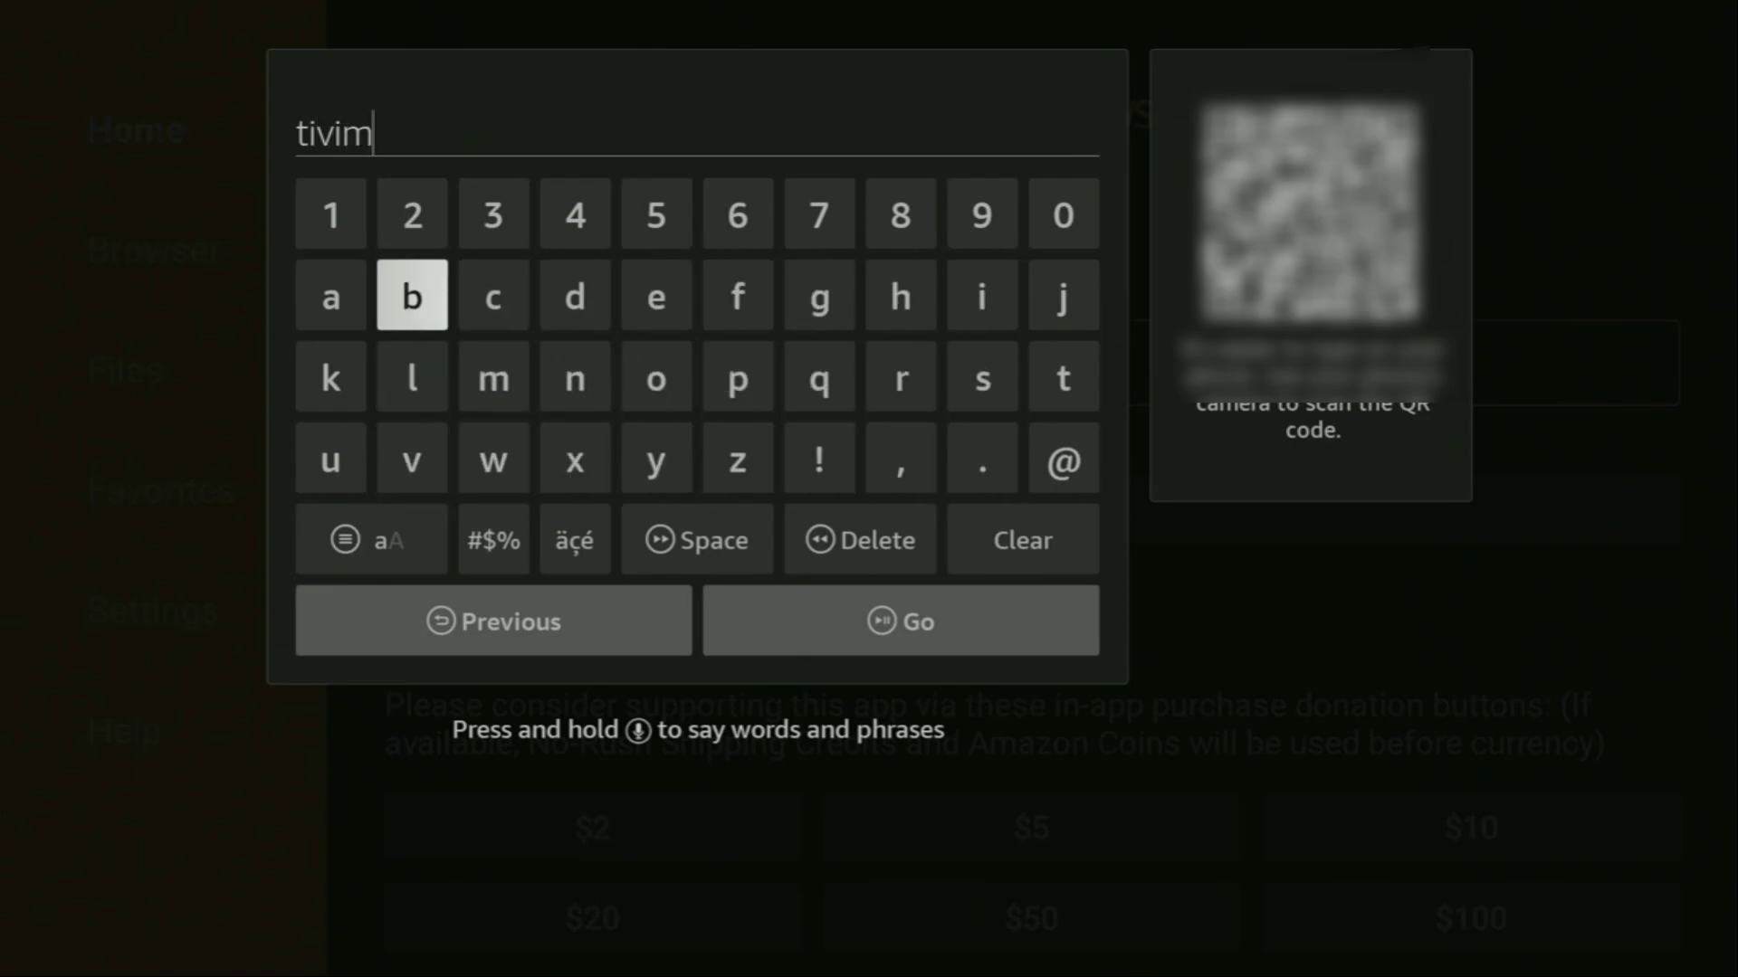
key("Return")
key("Down")
key("Right")
key("Right")
key("Right")
key("Right")
key("Right")
key("Right")
key("Right")
key("Right")
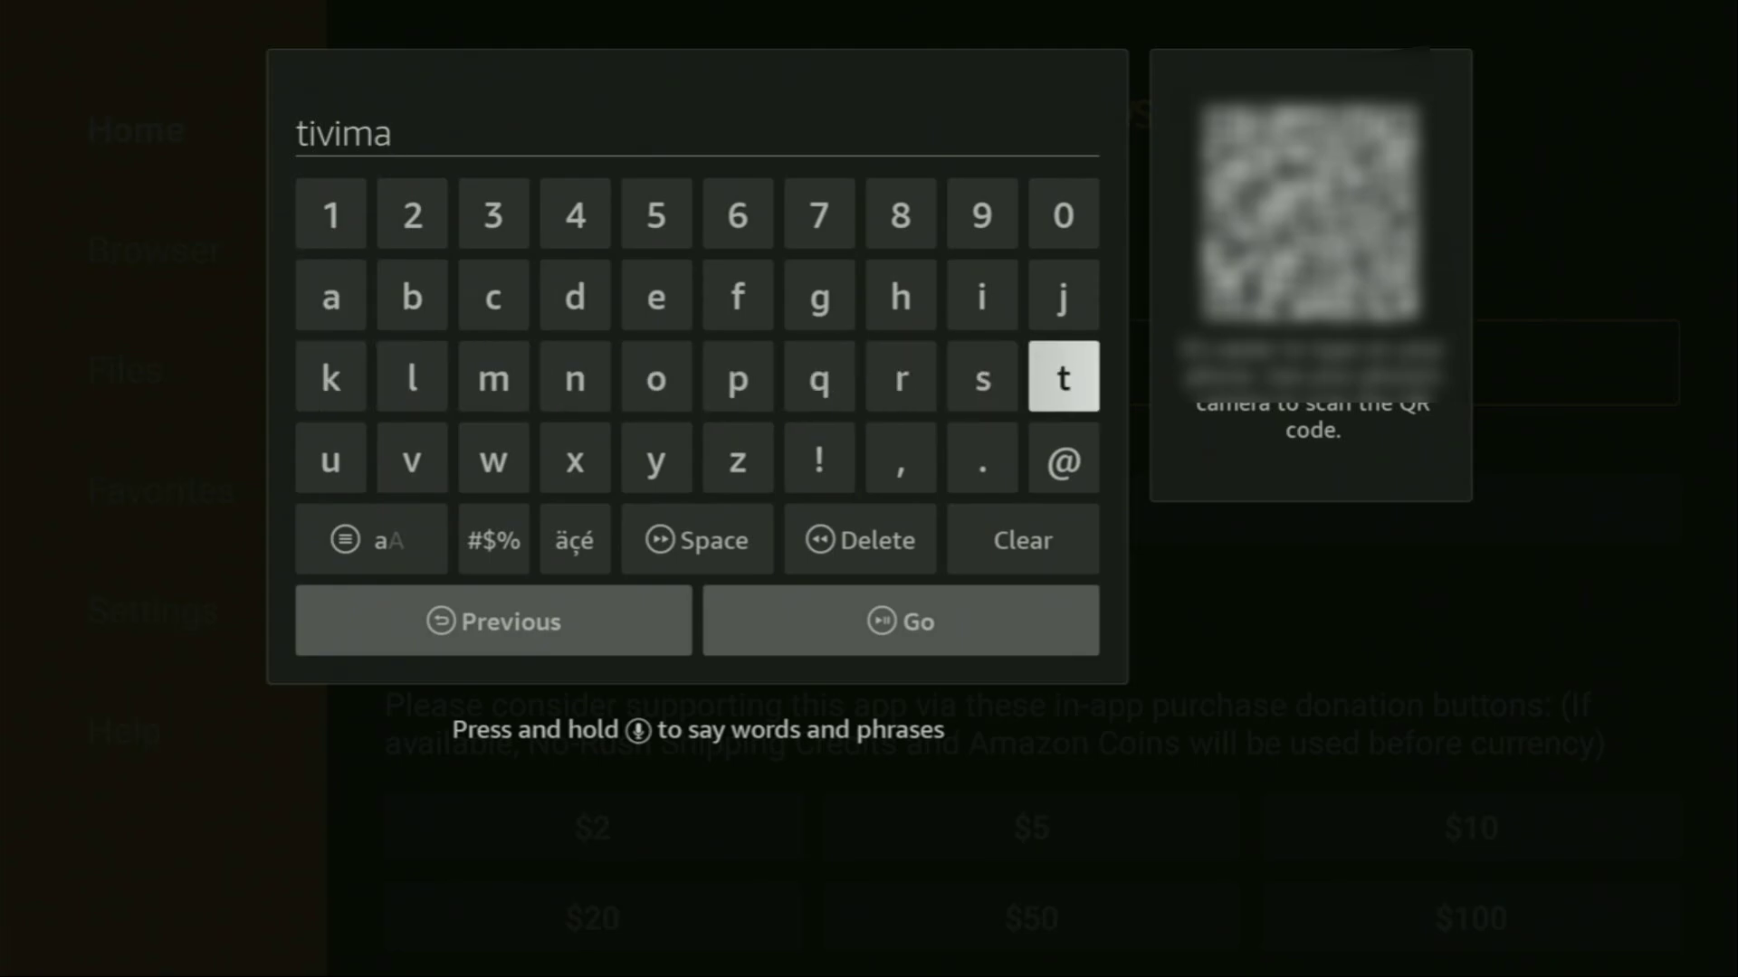
key("Return")
key("Up")
key("Left")
key("Left")
key("Left")
key("Left")
key("Left")
key("Return")
Complete the address as tivimate.com and submit it with Go.
key("Down")
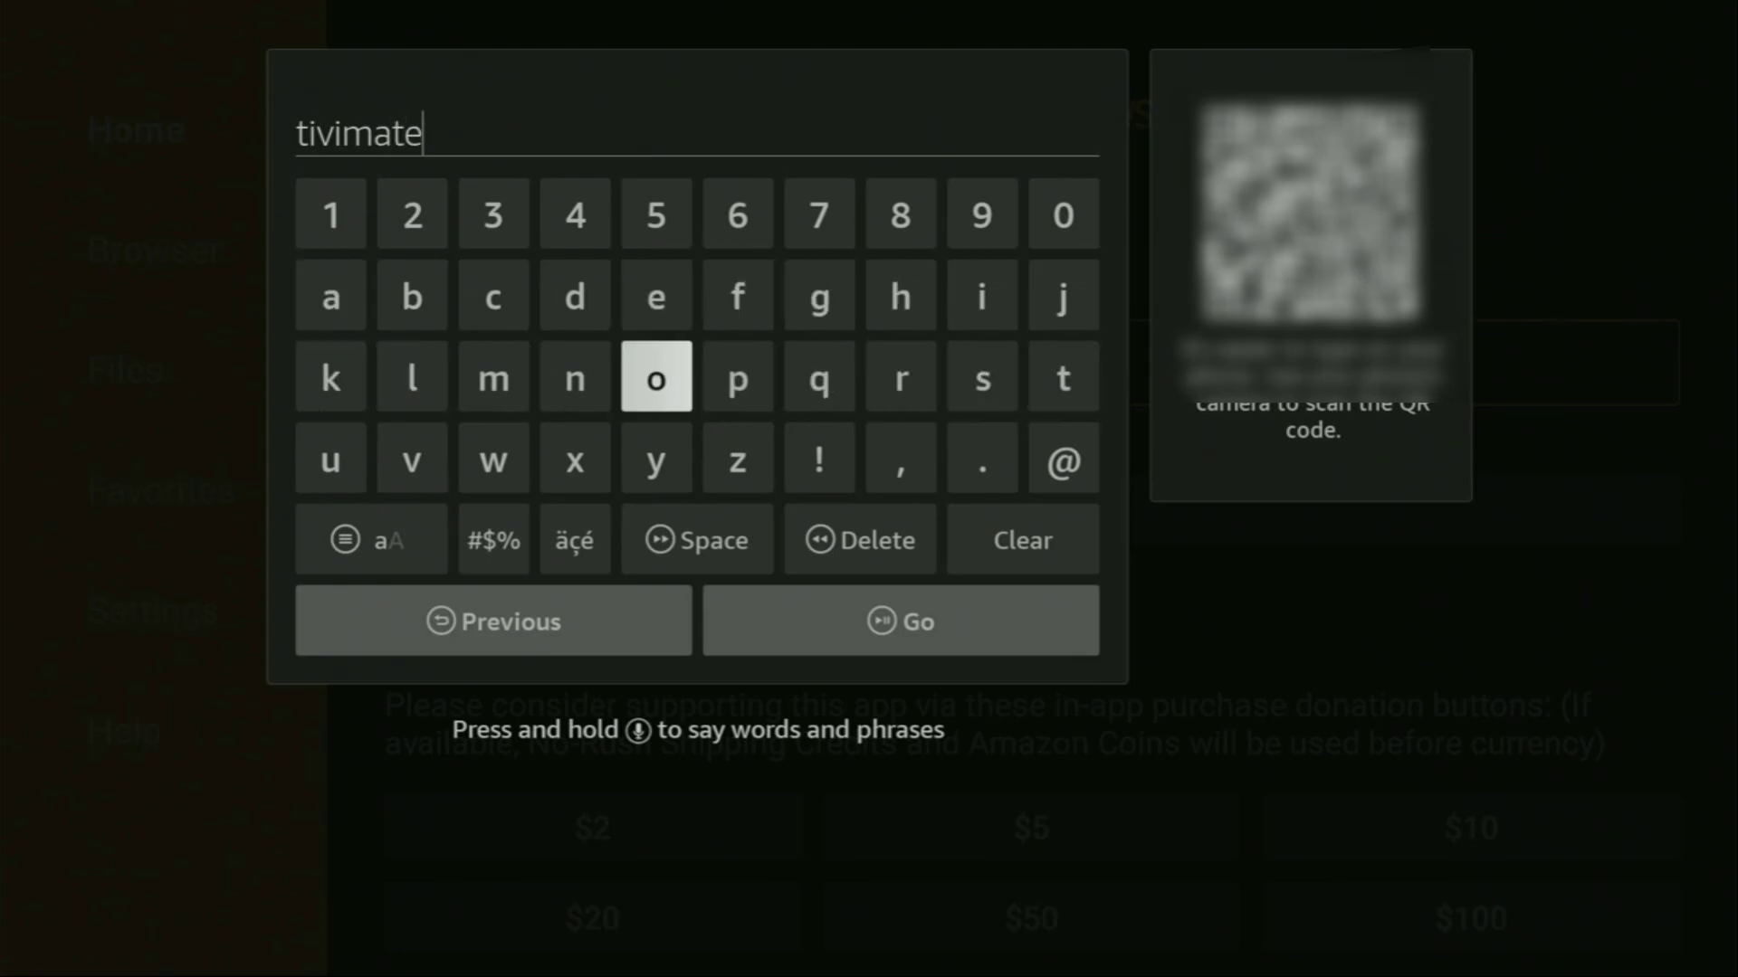
key("Down")
key("Right")
key("Right")
key("Right")
key("Right")
key("Return")
key("Up")
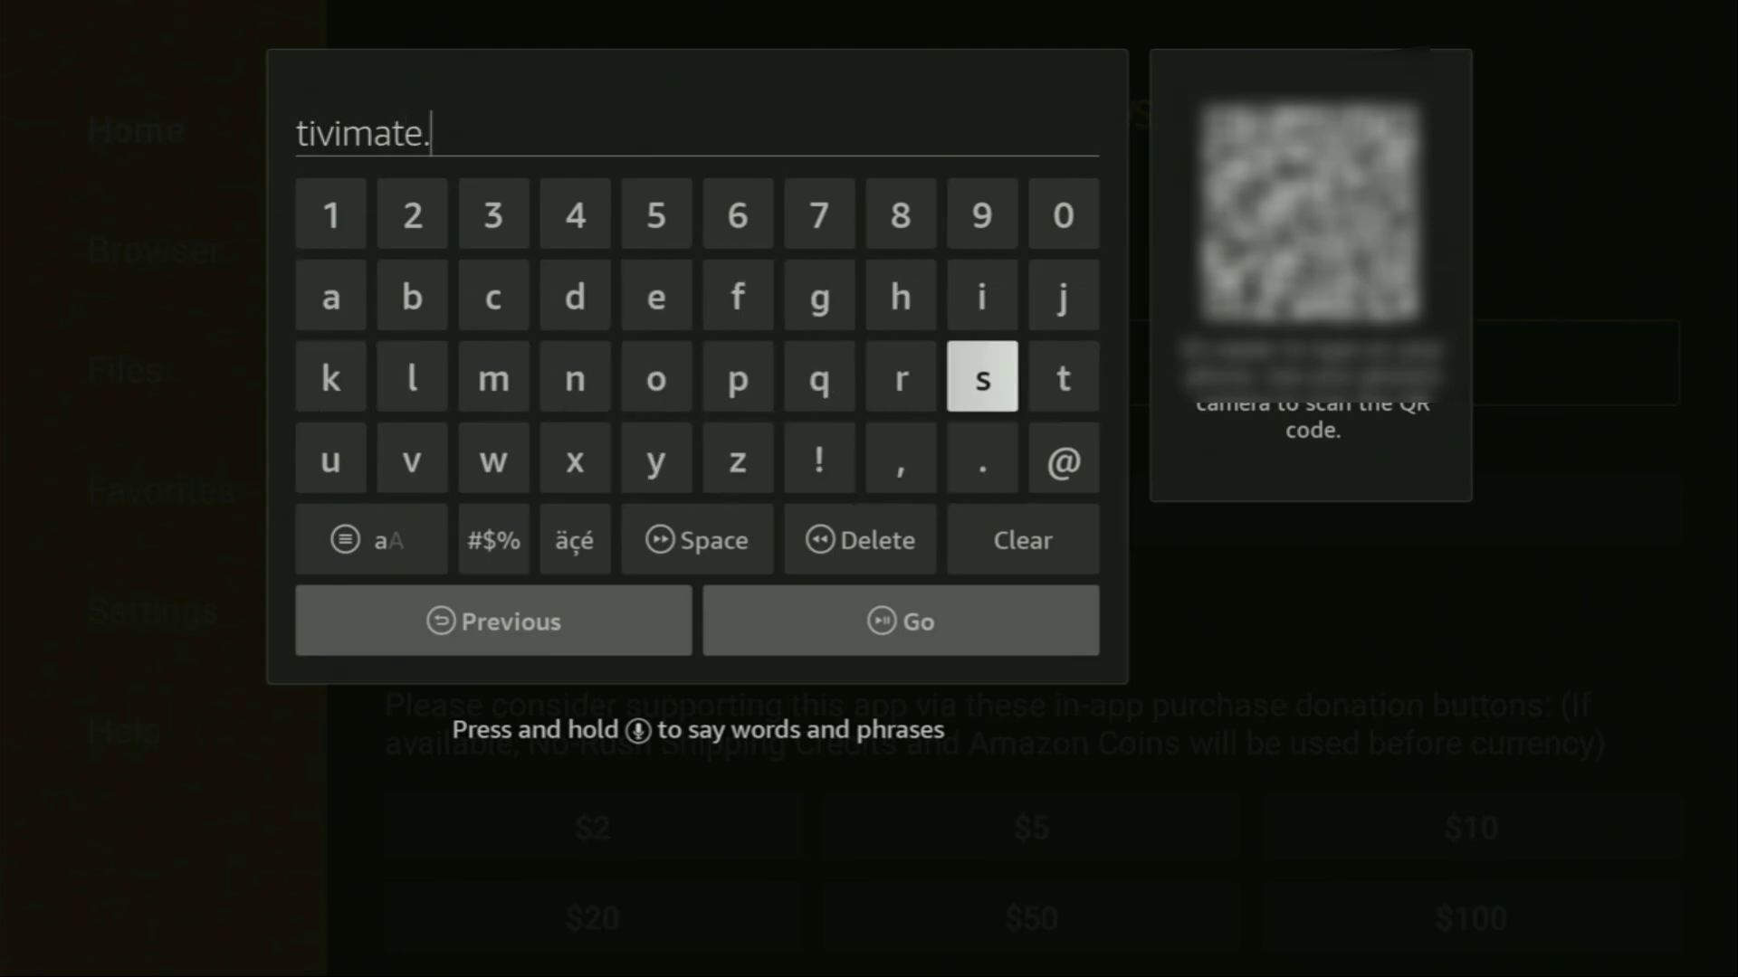
key("Up")
key("Left")
key("Left")
key("Left")
key("Left")
key("Left")
key("Return")
key("Down")
key("Right")
key("Right")
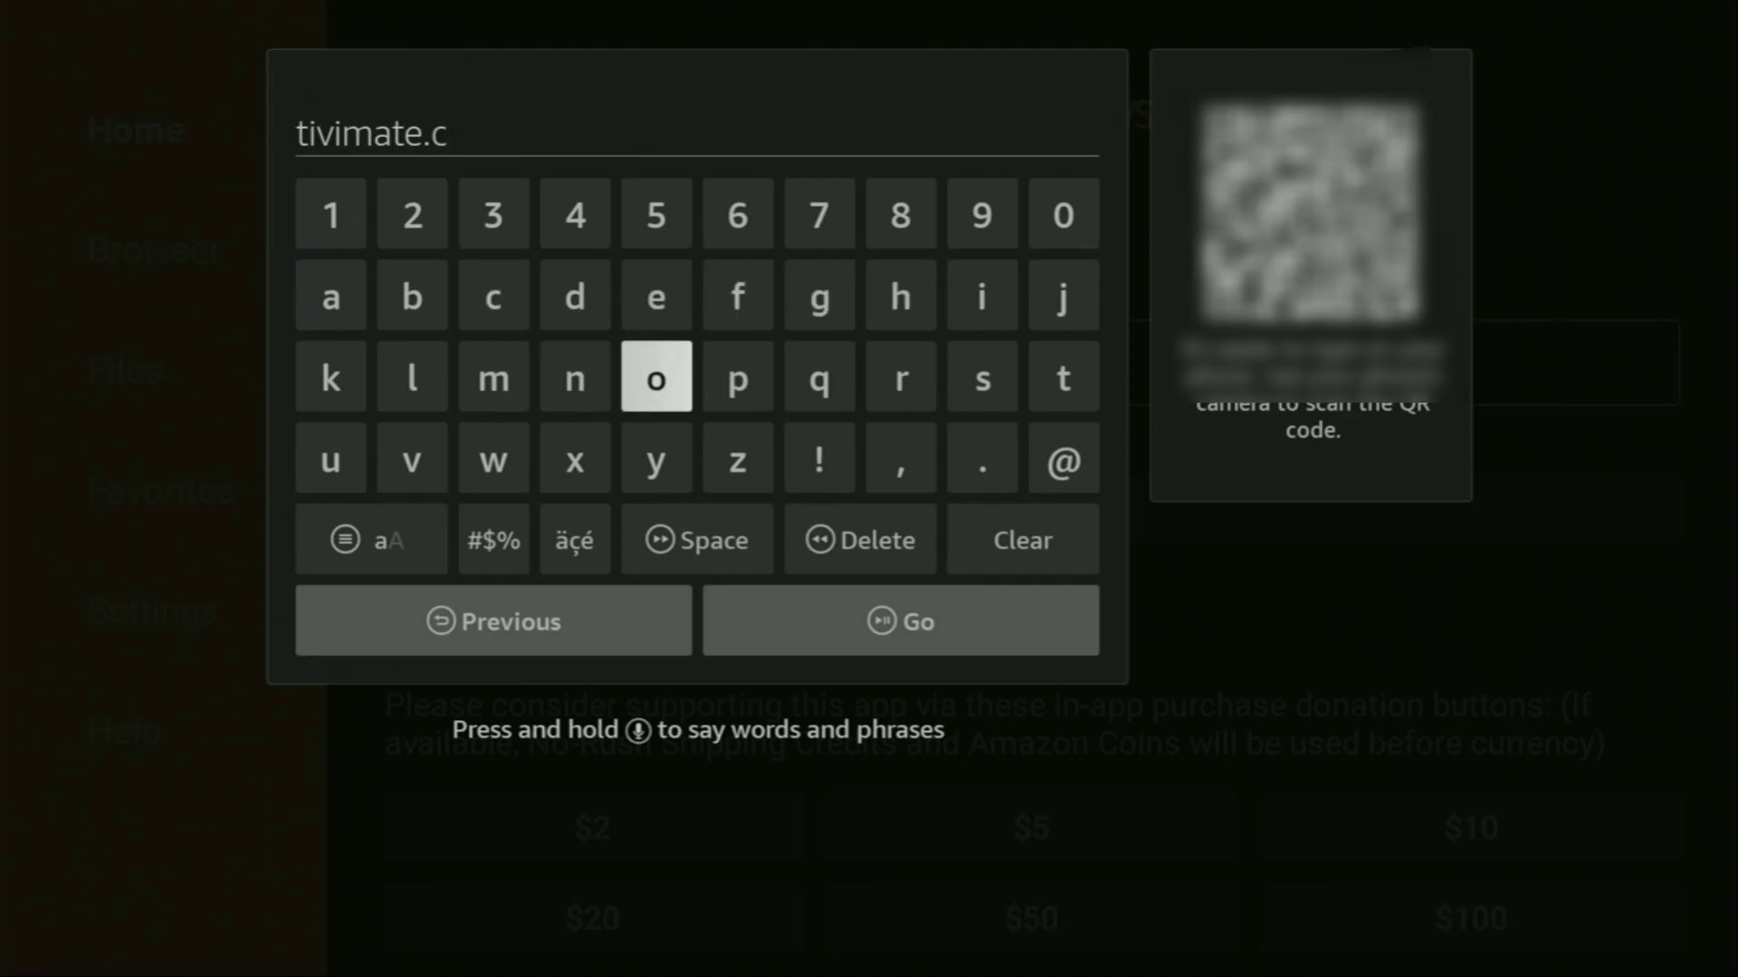
key("Return")
key("Left")
key("Left")
key("Return")
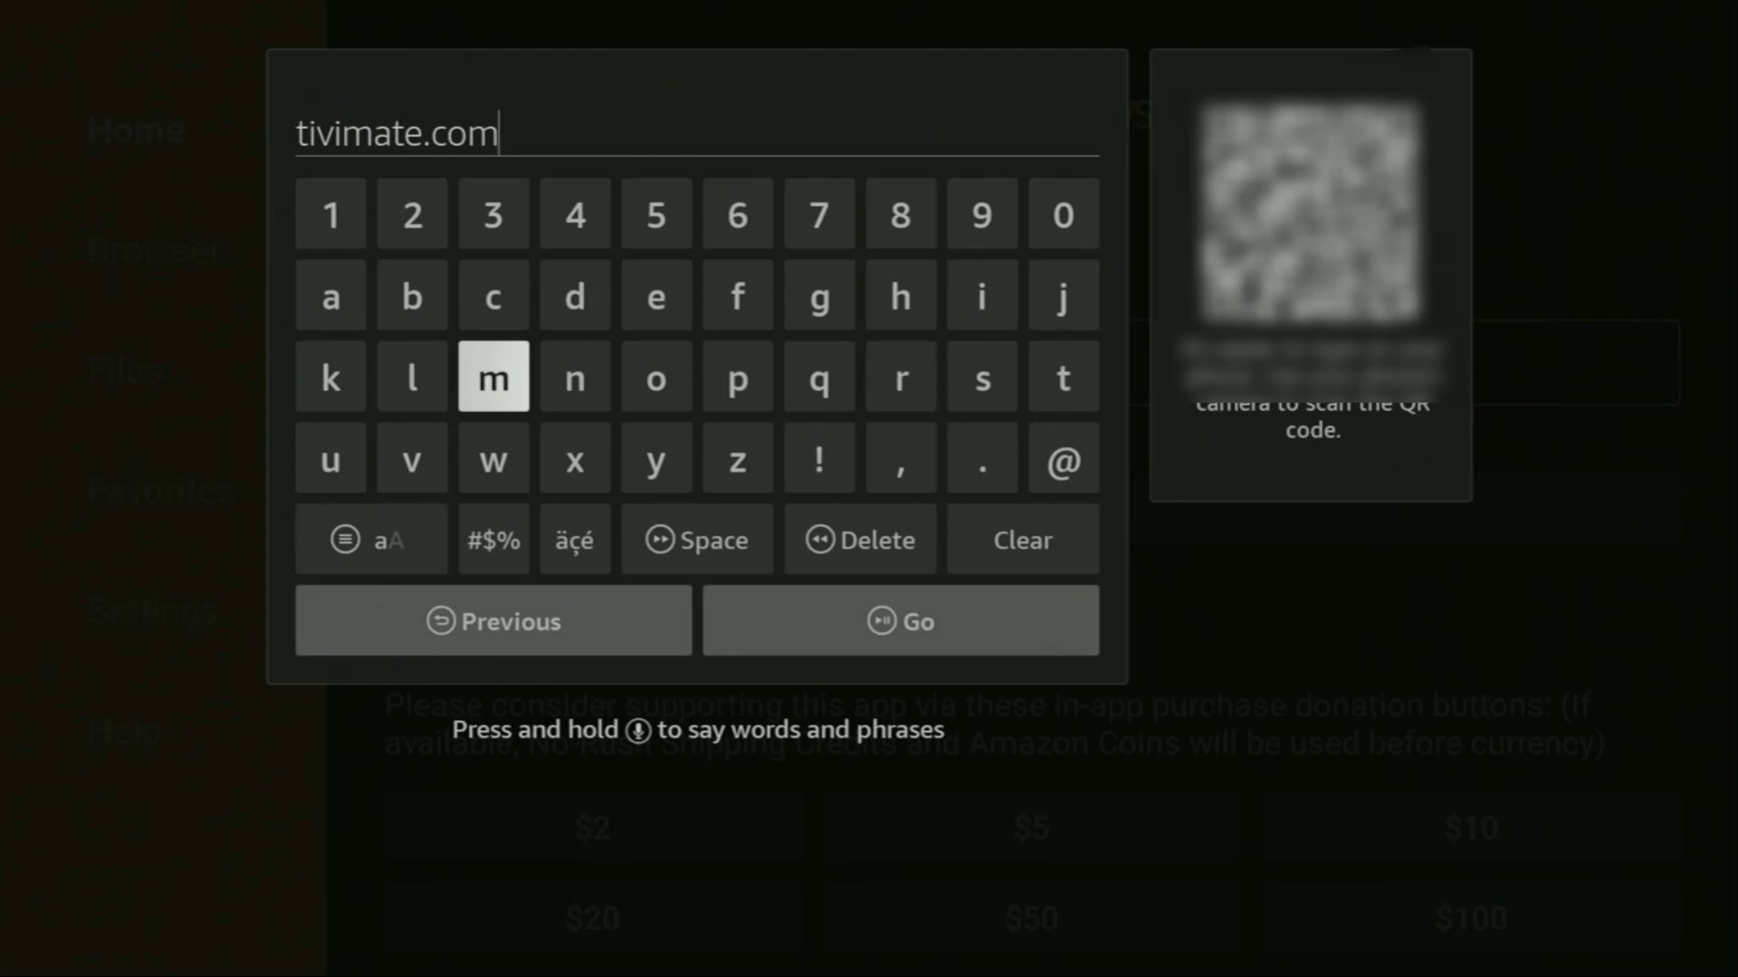
key("Down")
key("Down")
key("Down")
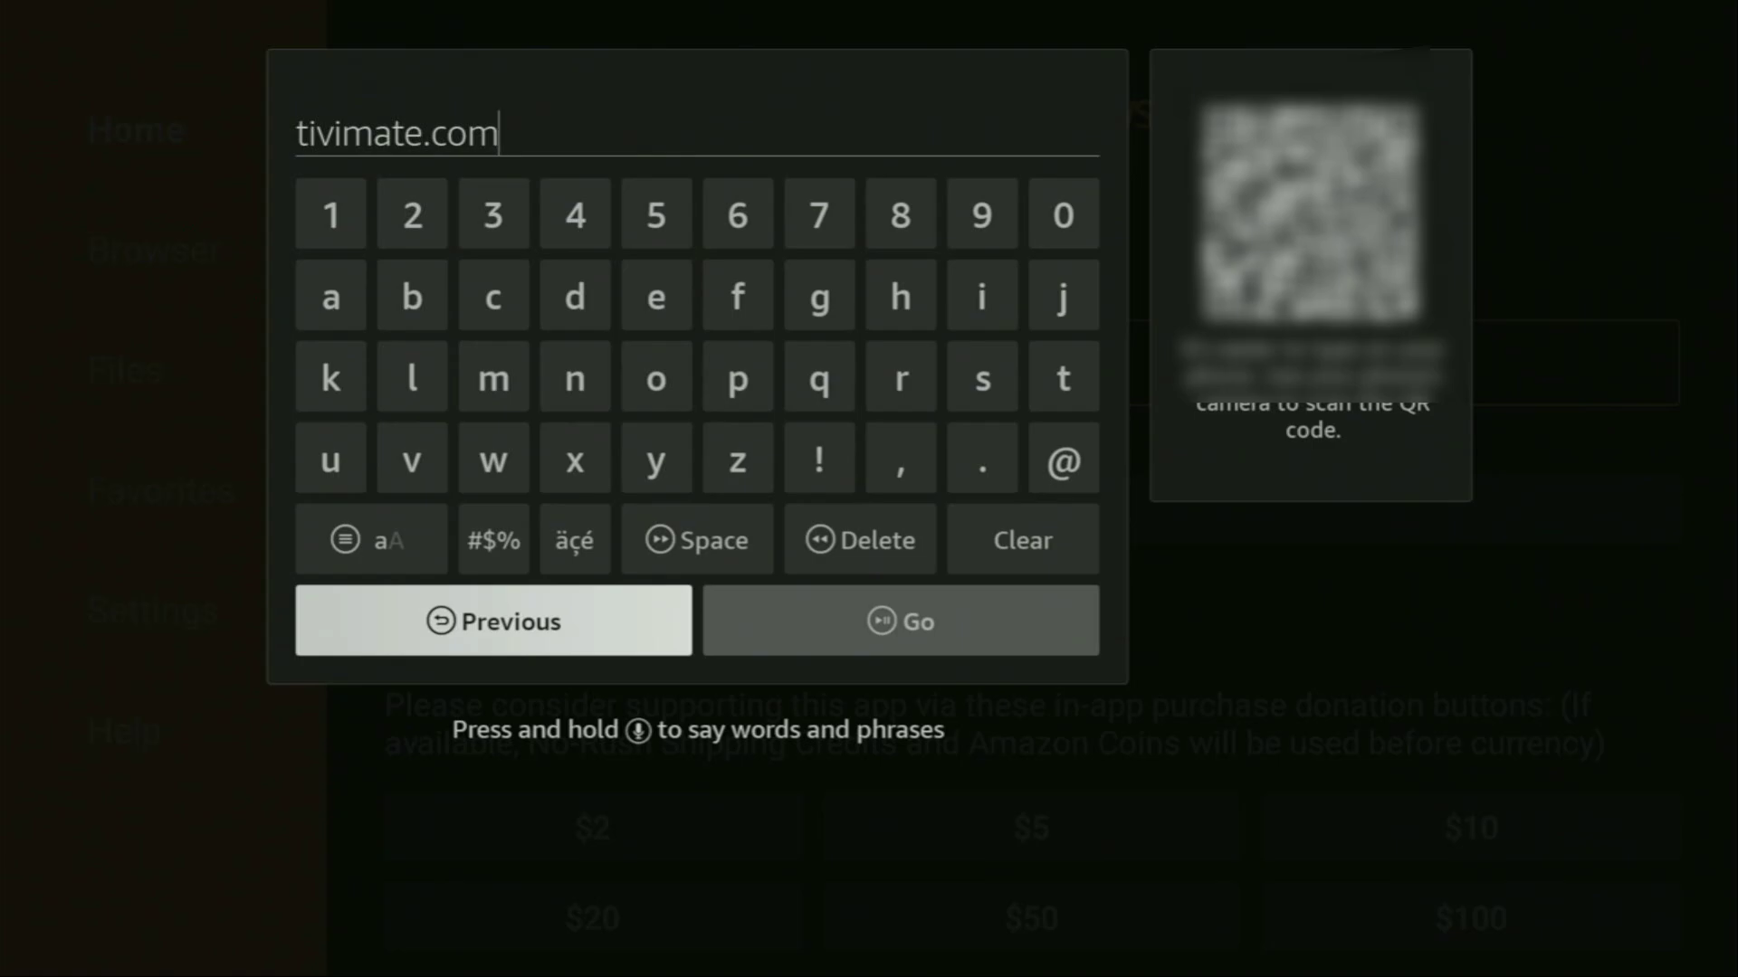
key("Right")
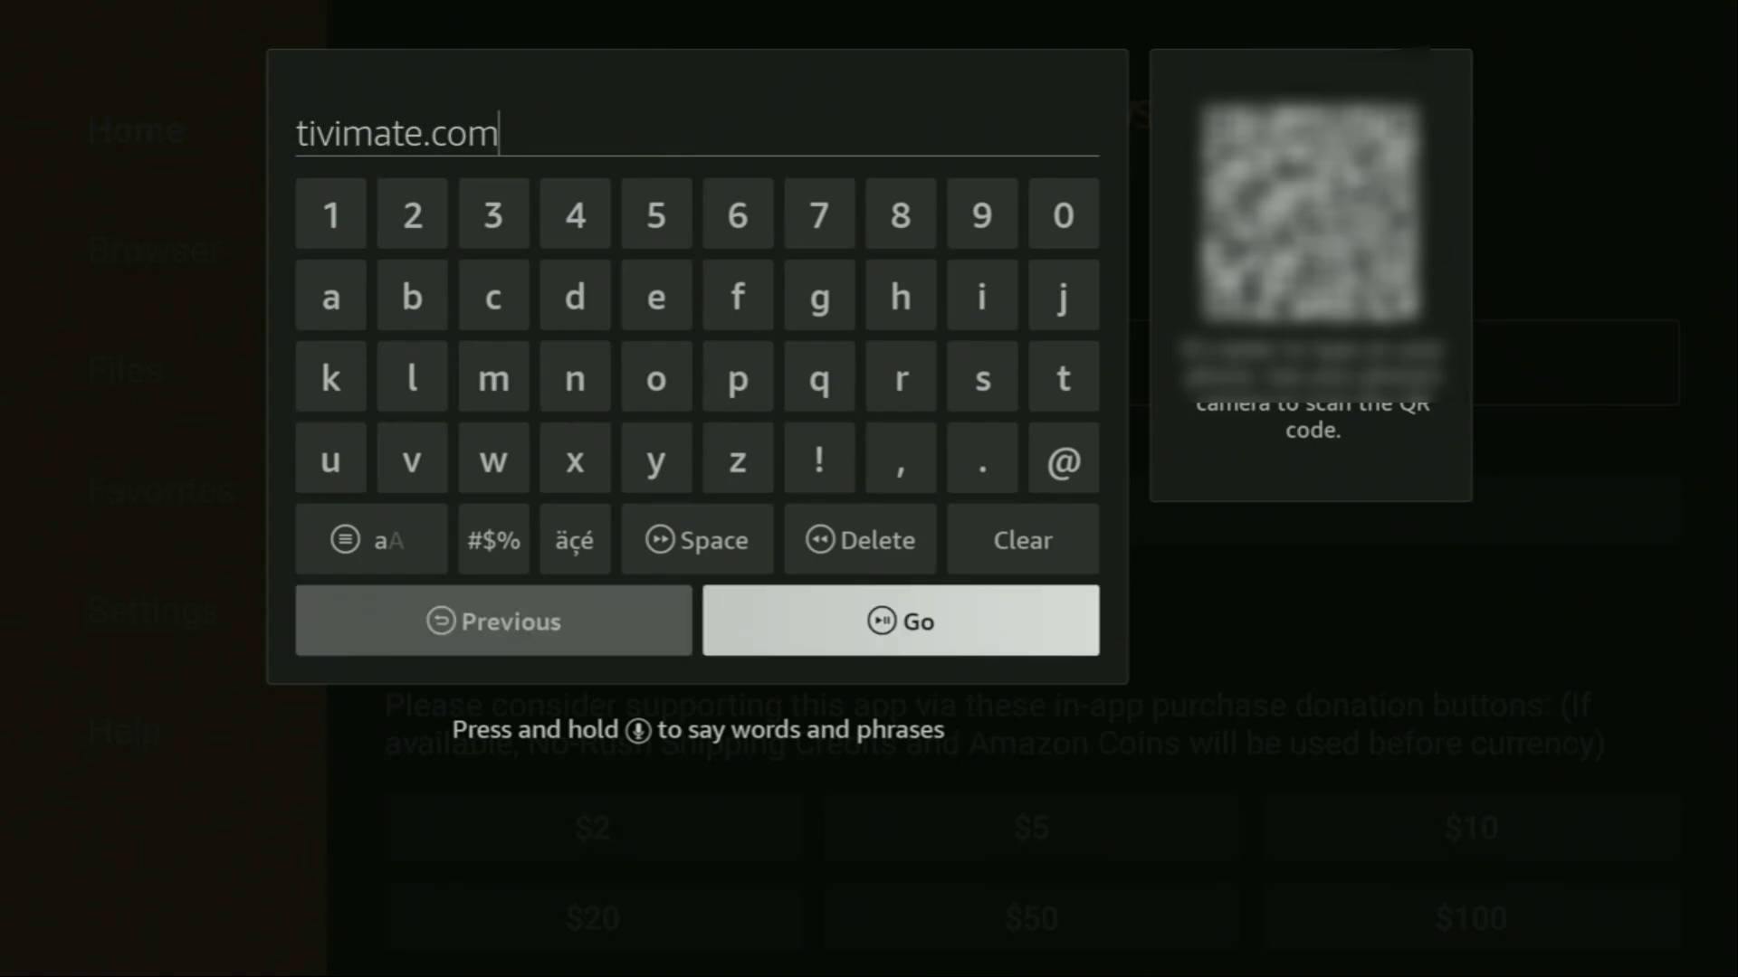
key("Return")
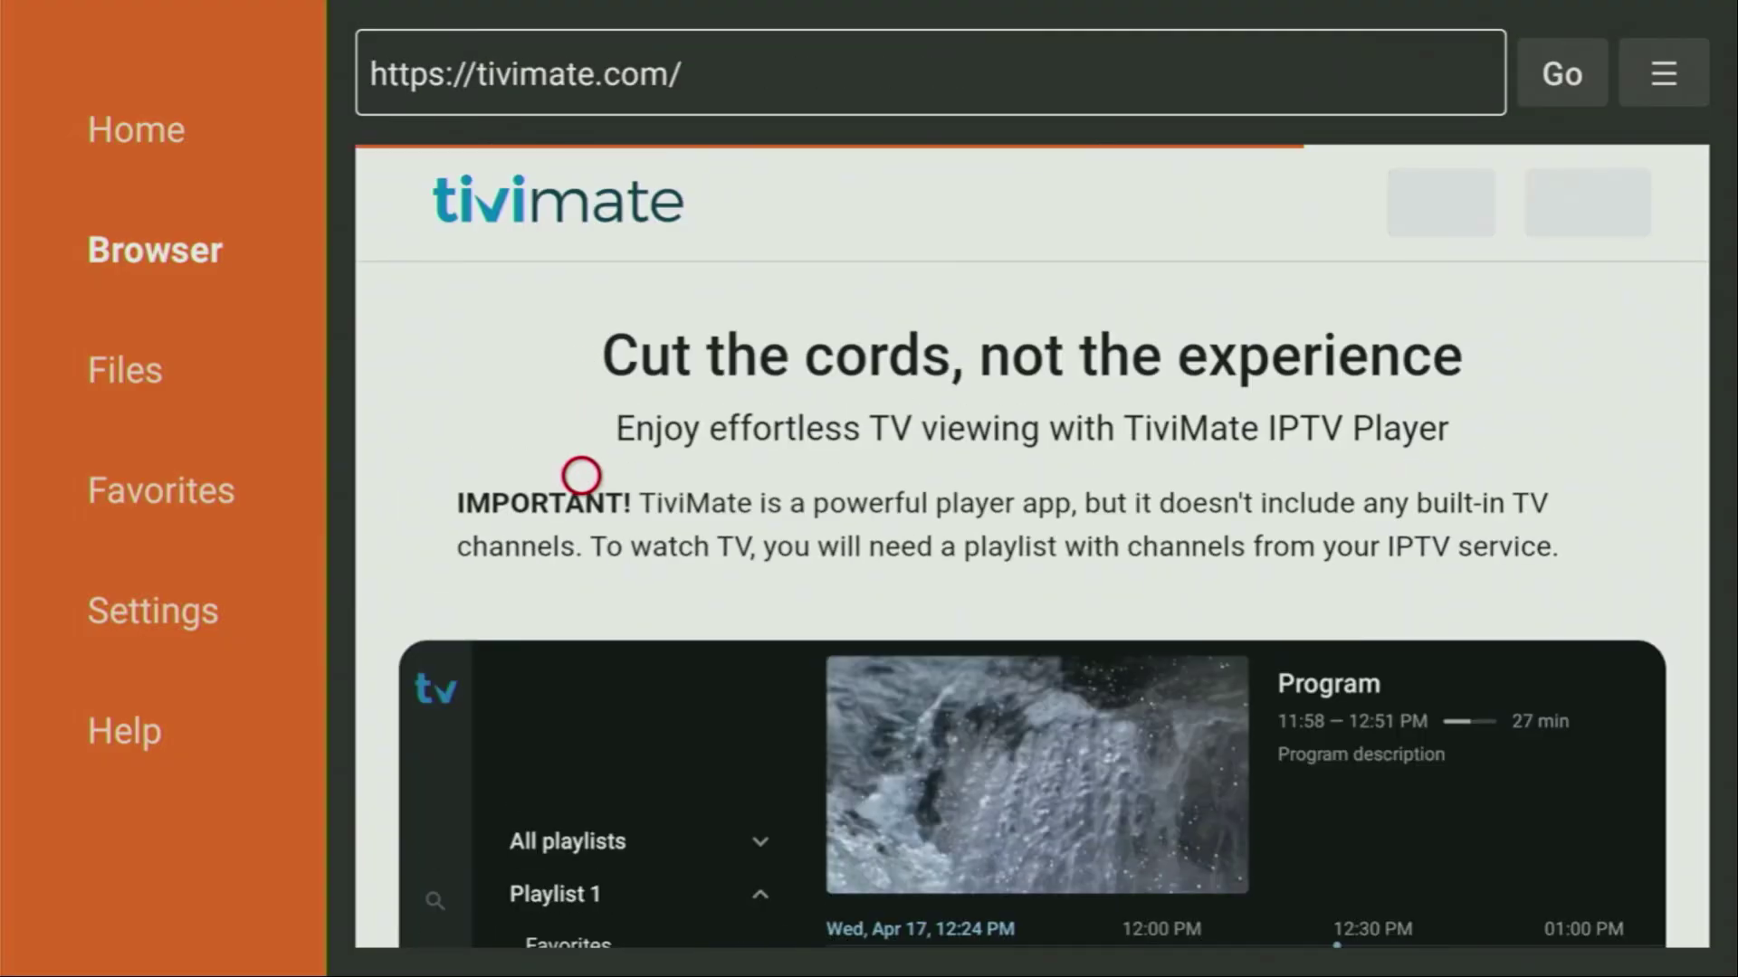
Scroll tivimate.com down to the Download now section with code 272483 and Download APK.
scroll(581, 911, "down", 5)
scroll(581, 911, "down", 4)
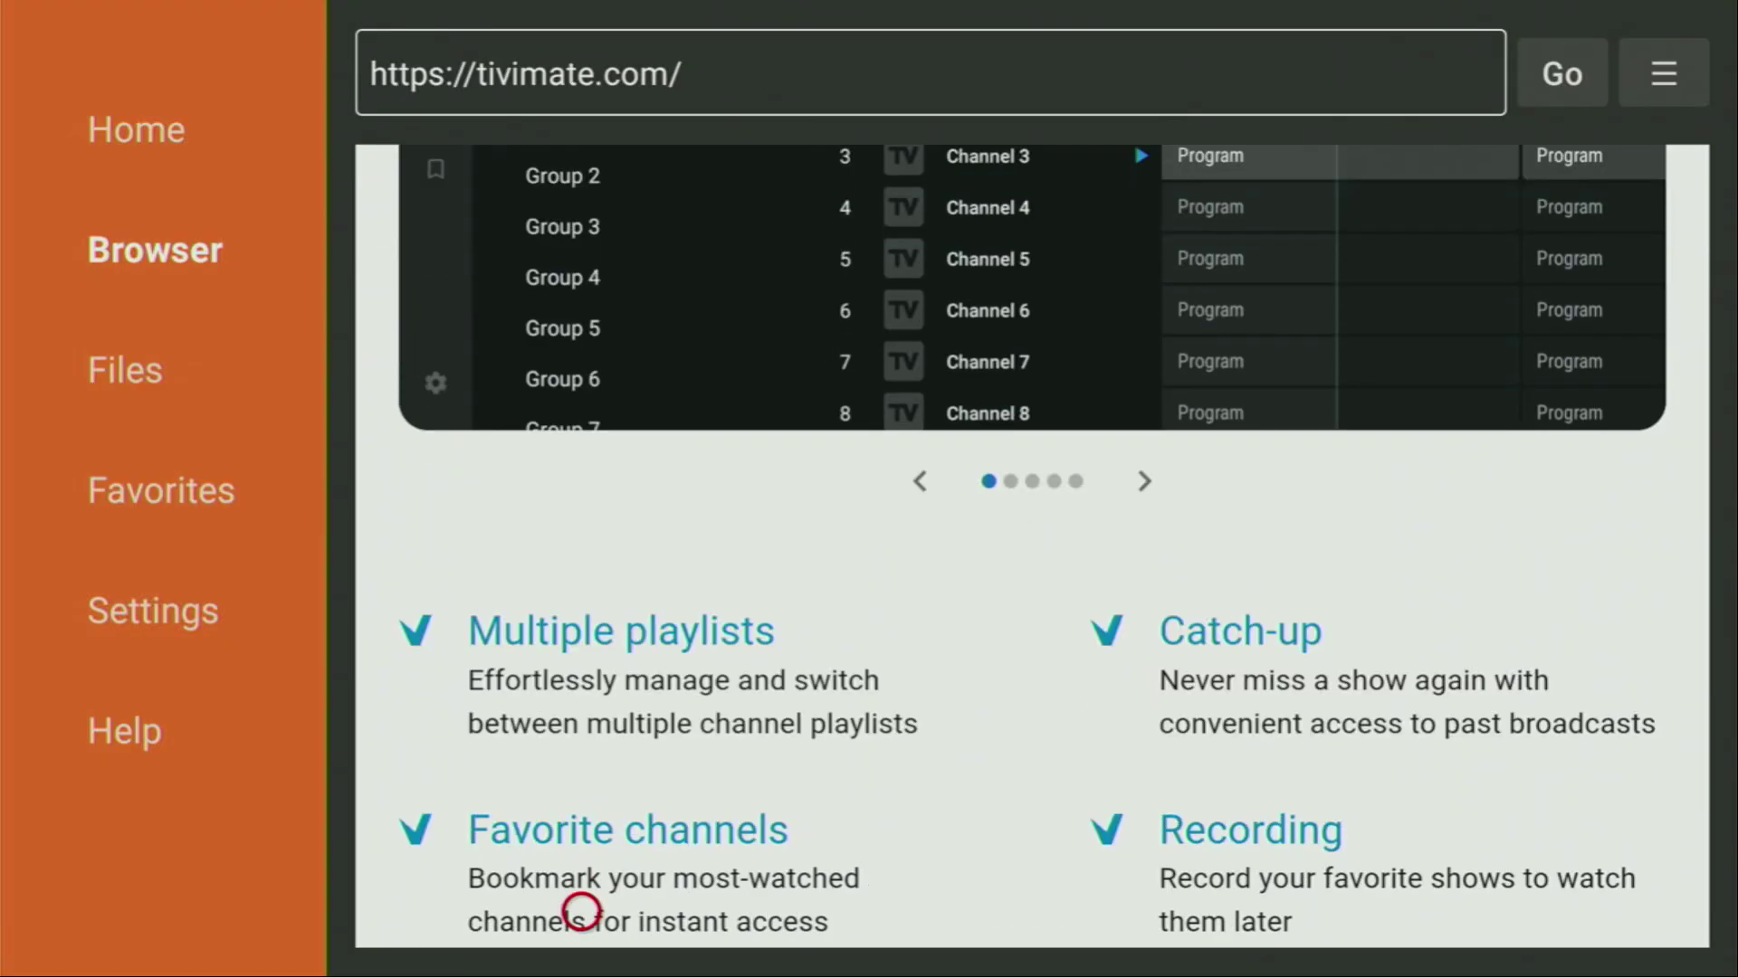
scroll(581, 911, "down", 5)
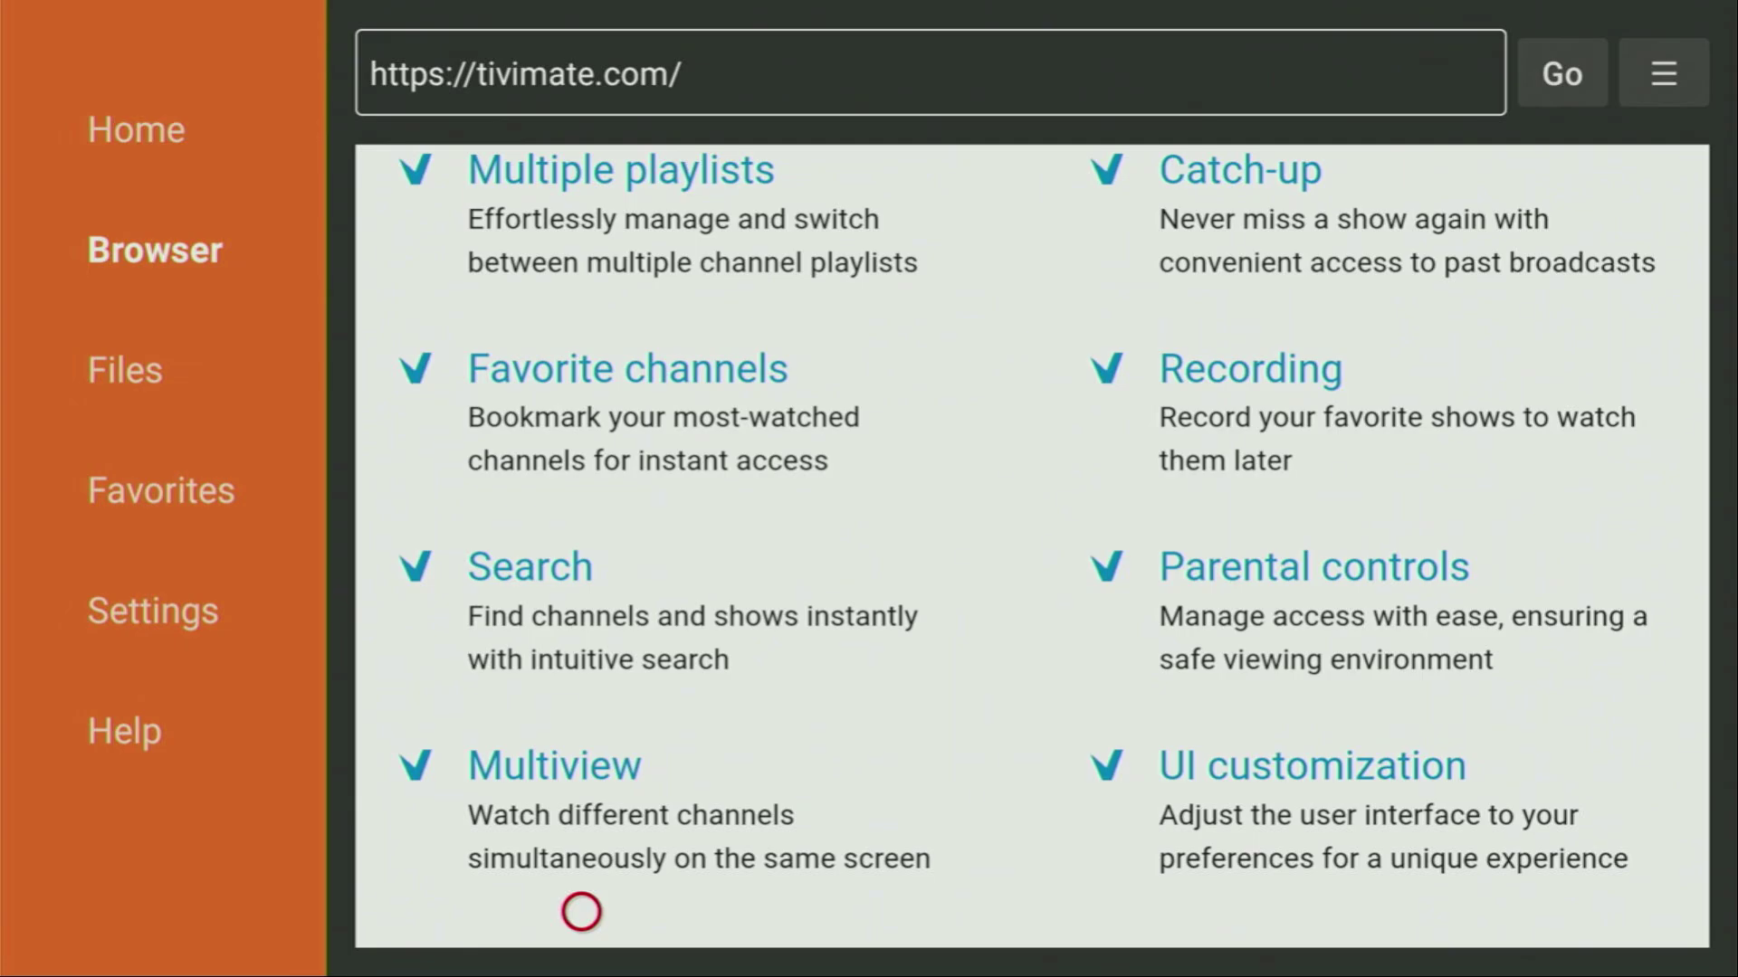
scroll(581, 911, "down", 5)
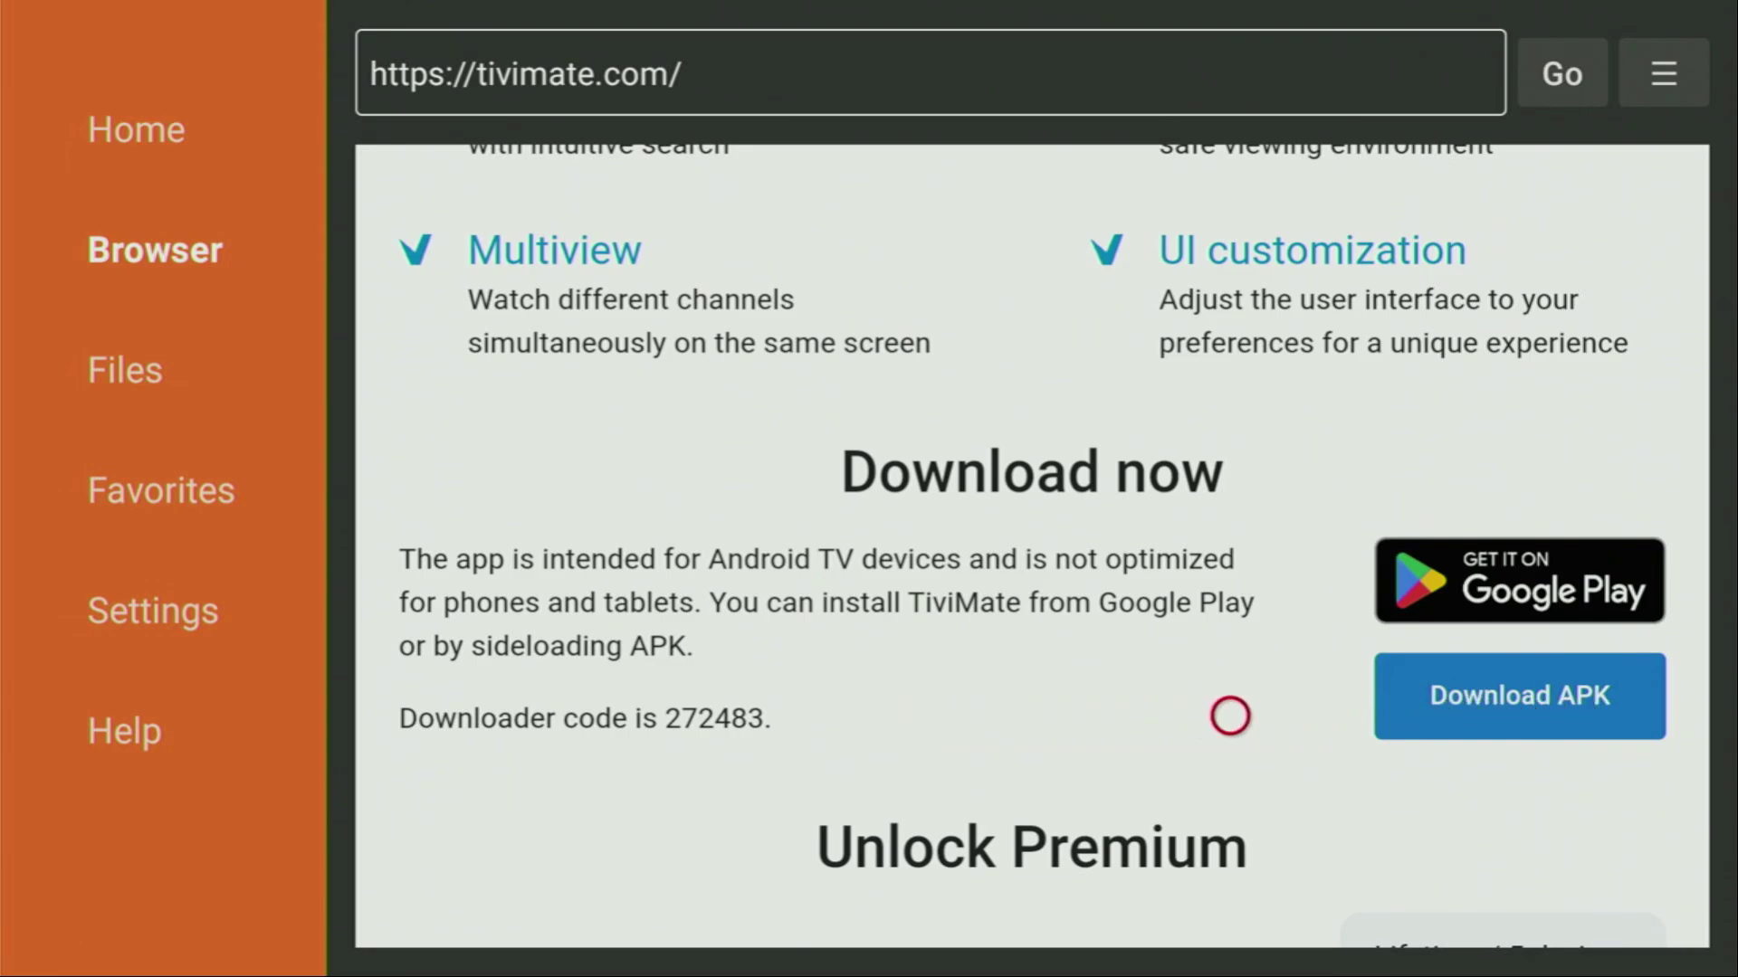
Install the downloaded TiviMate APK and choose Done to return to Downloader's Status dialog.
left_click(1547, 715)
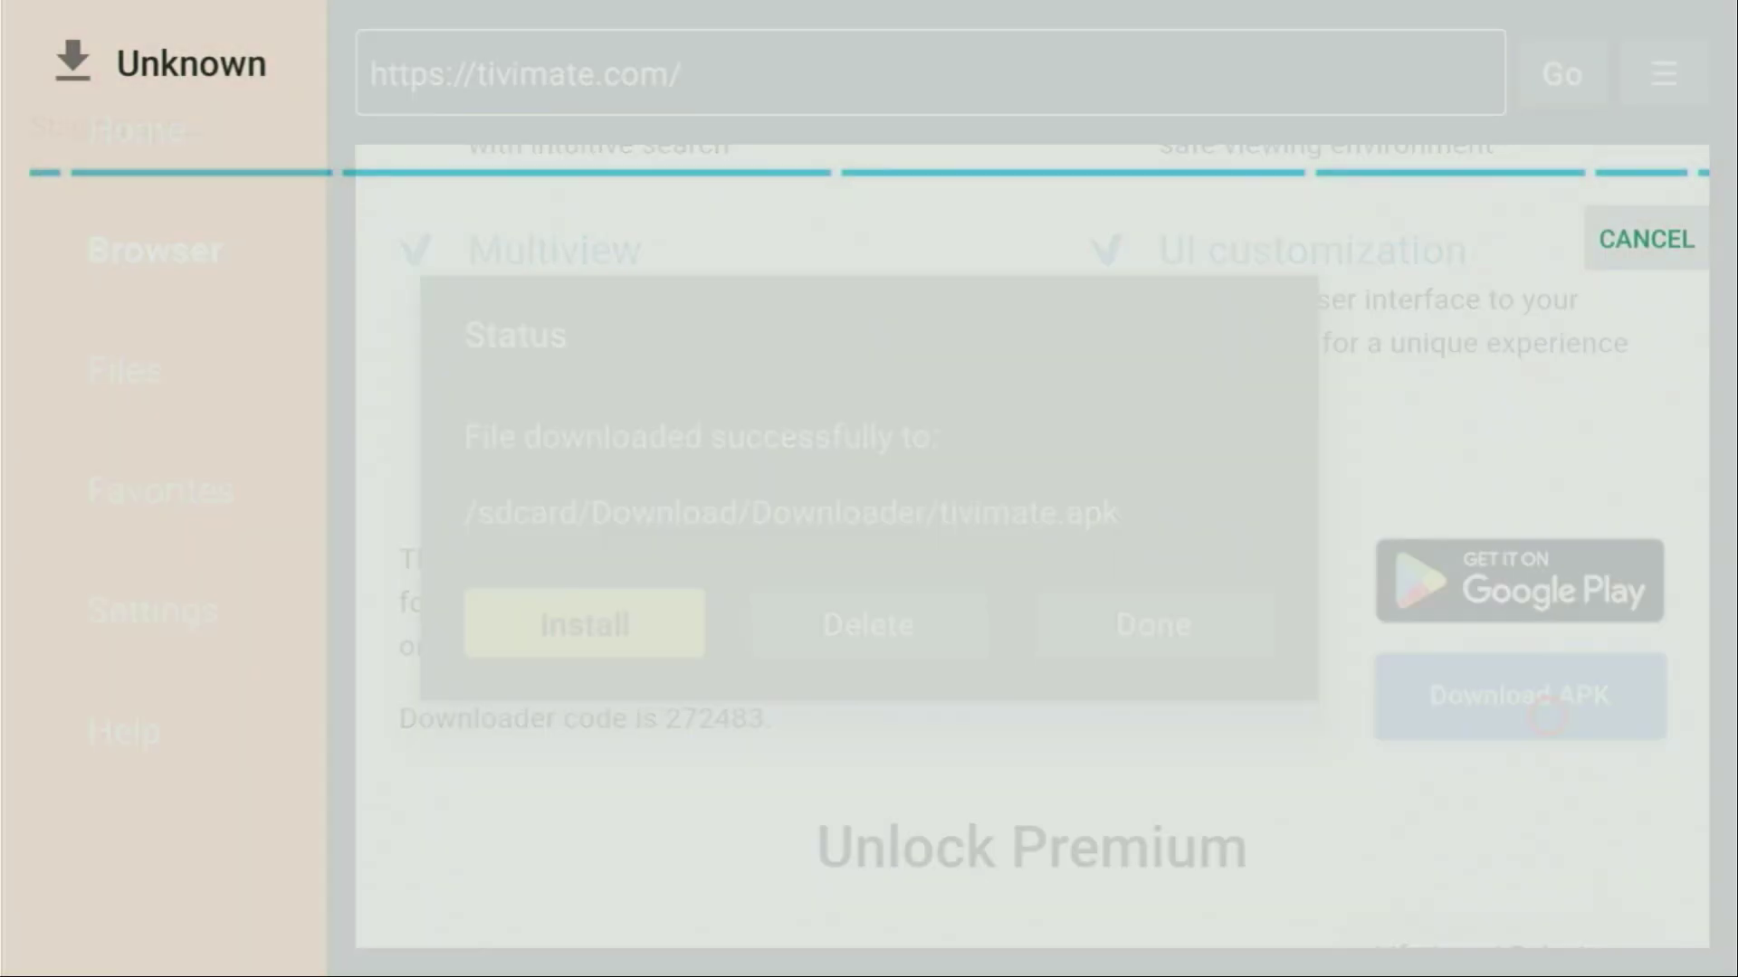
key("Right")
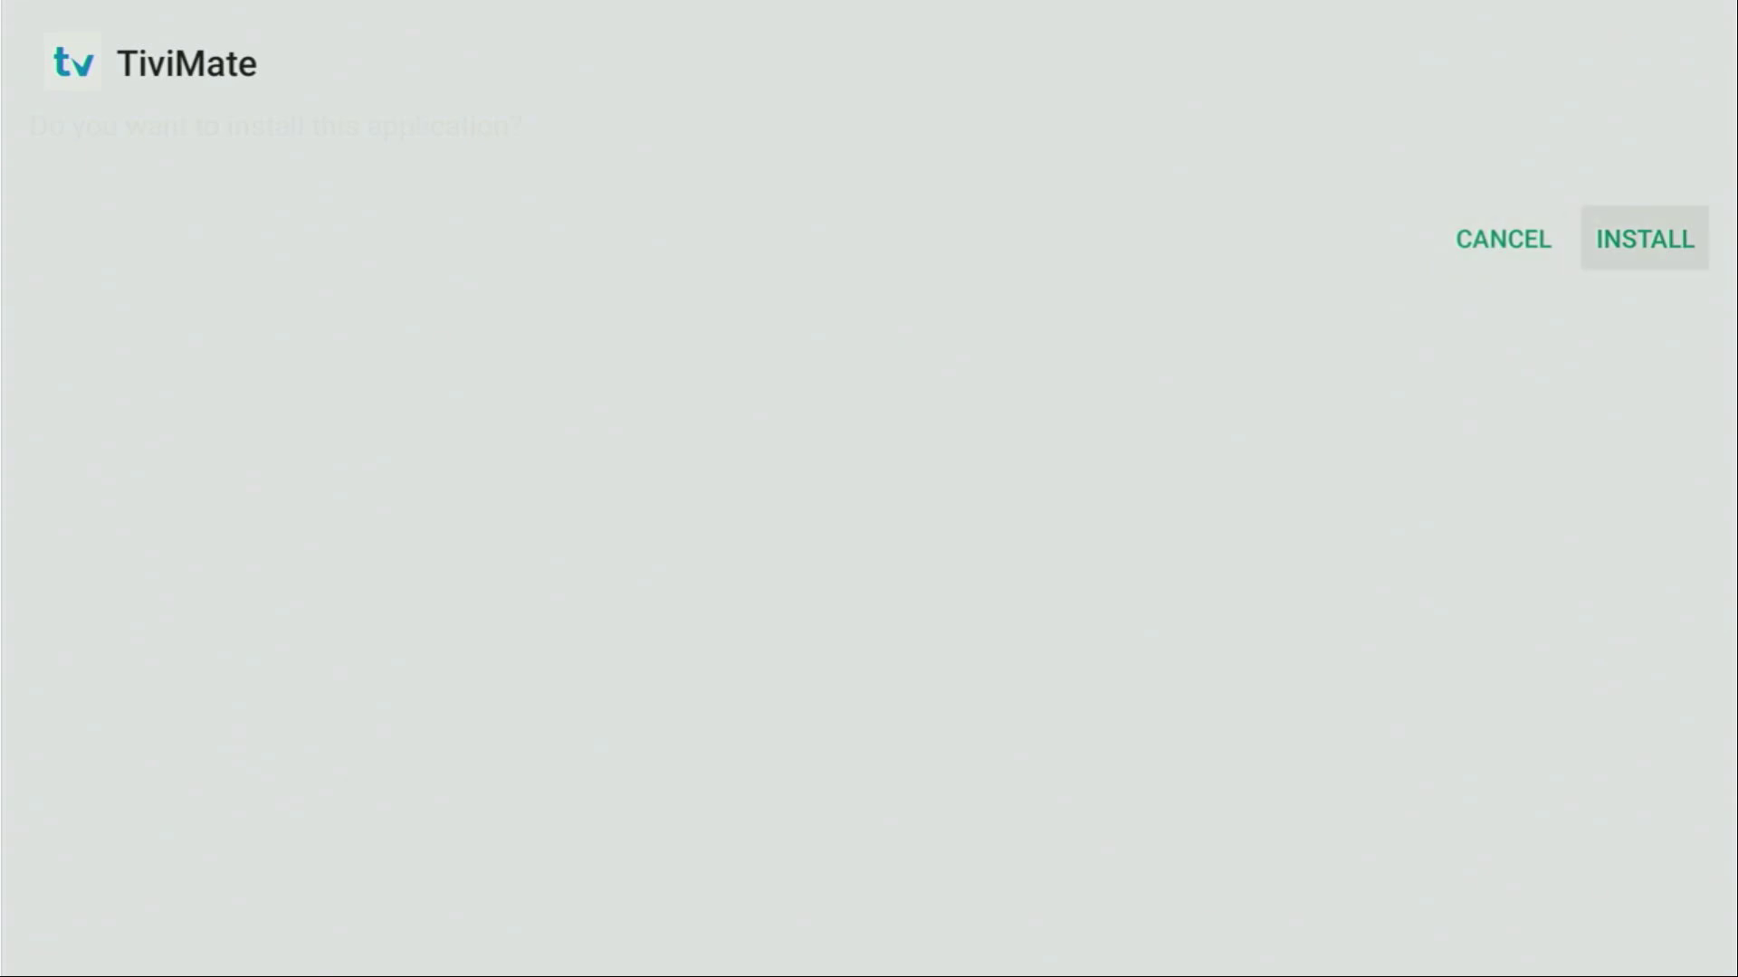
key("Return")
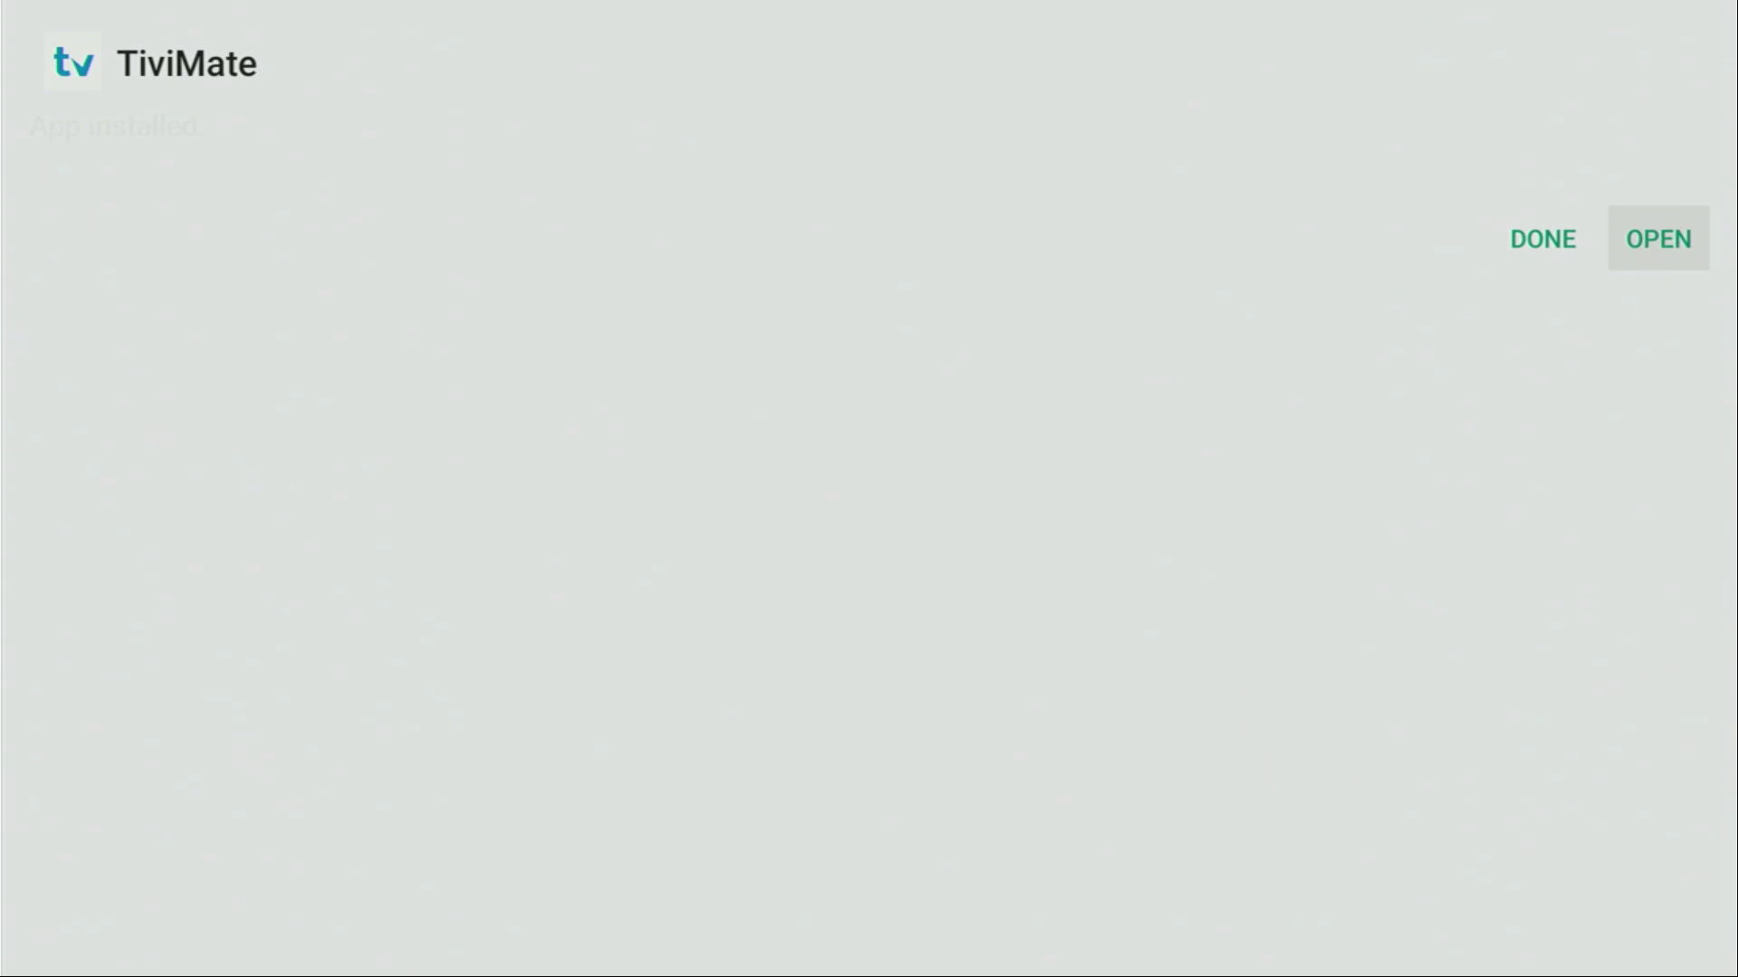
key("Left")
key("Return")
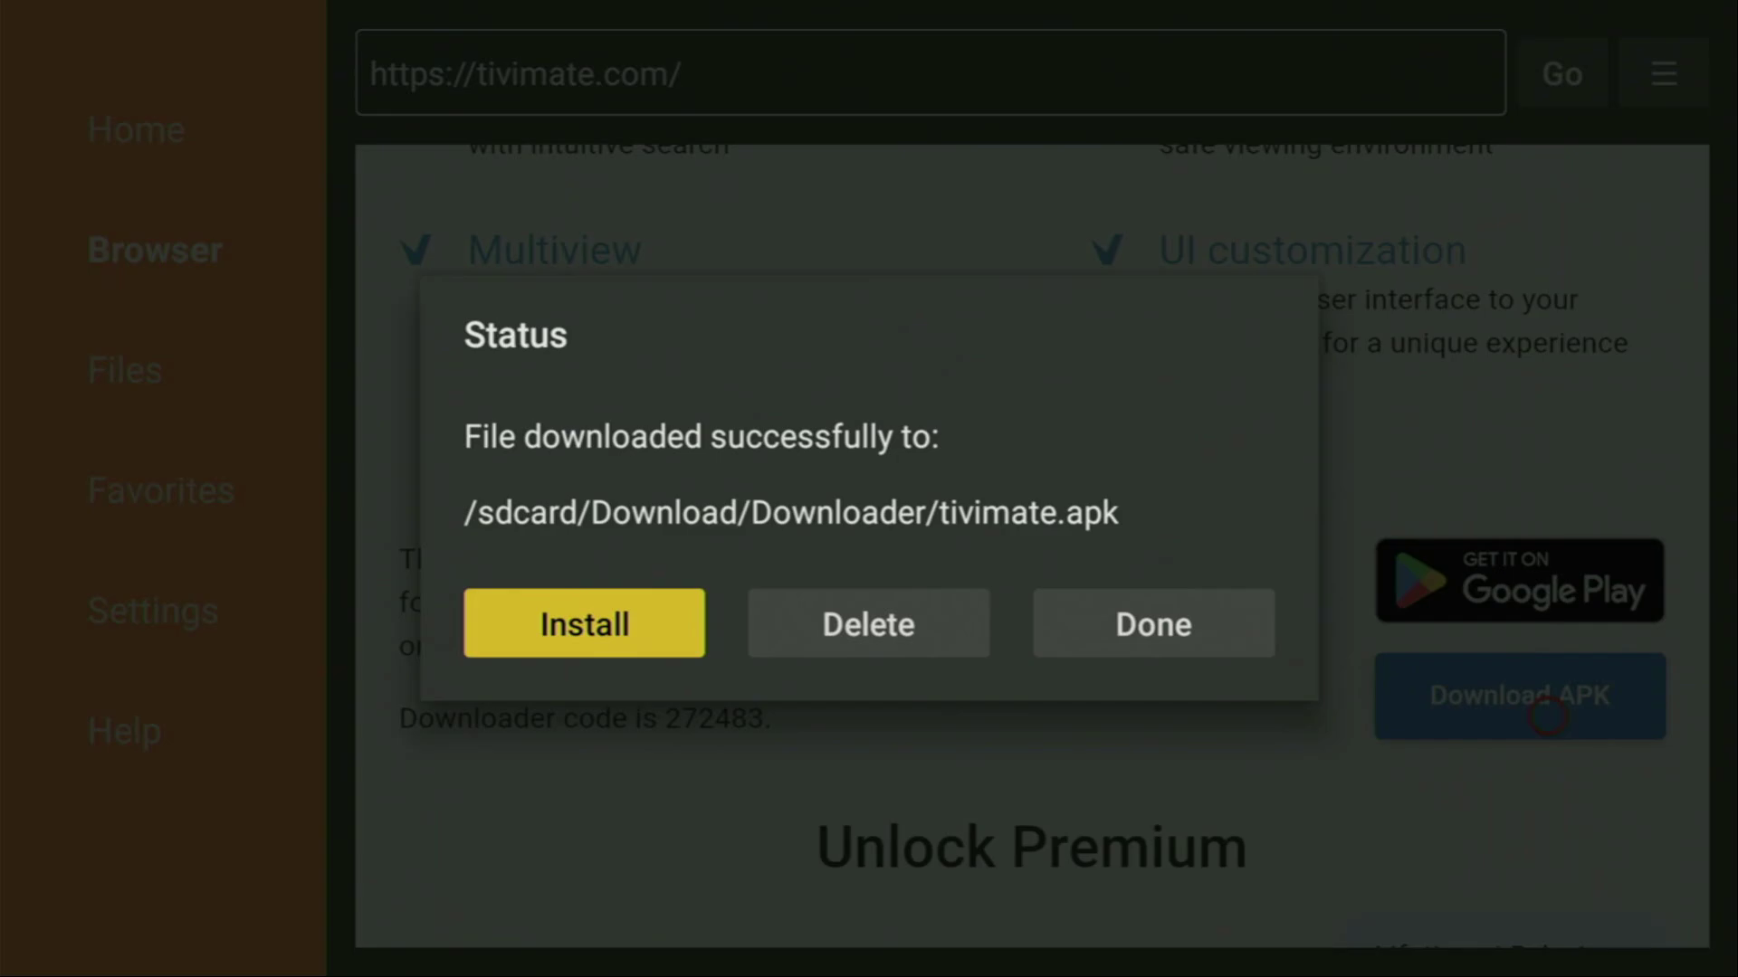
Delete tivimate.apk from Downloader's storage and confirm the deletion.
key("Right")
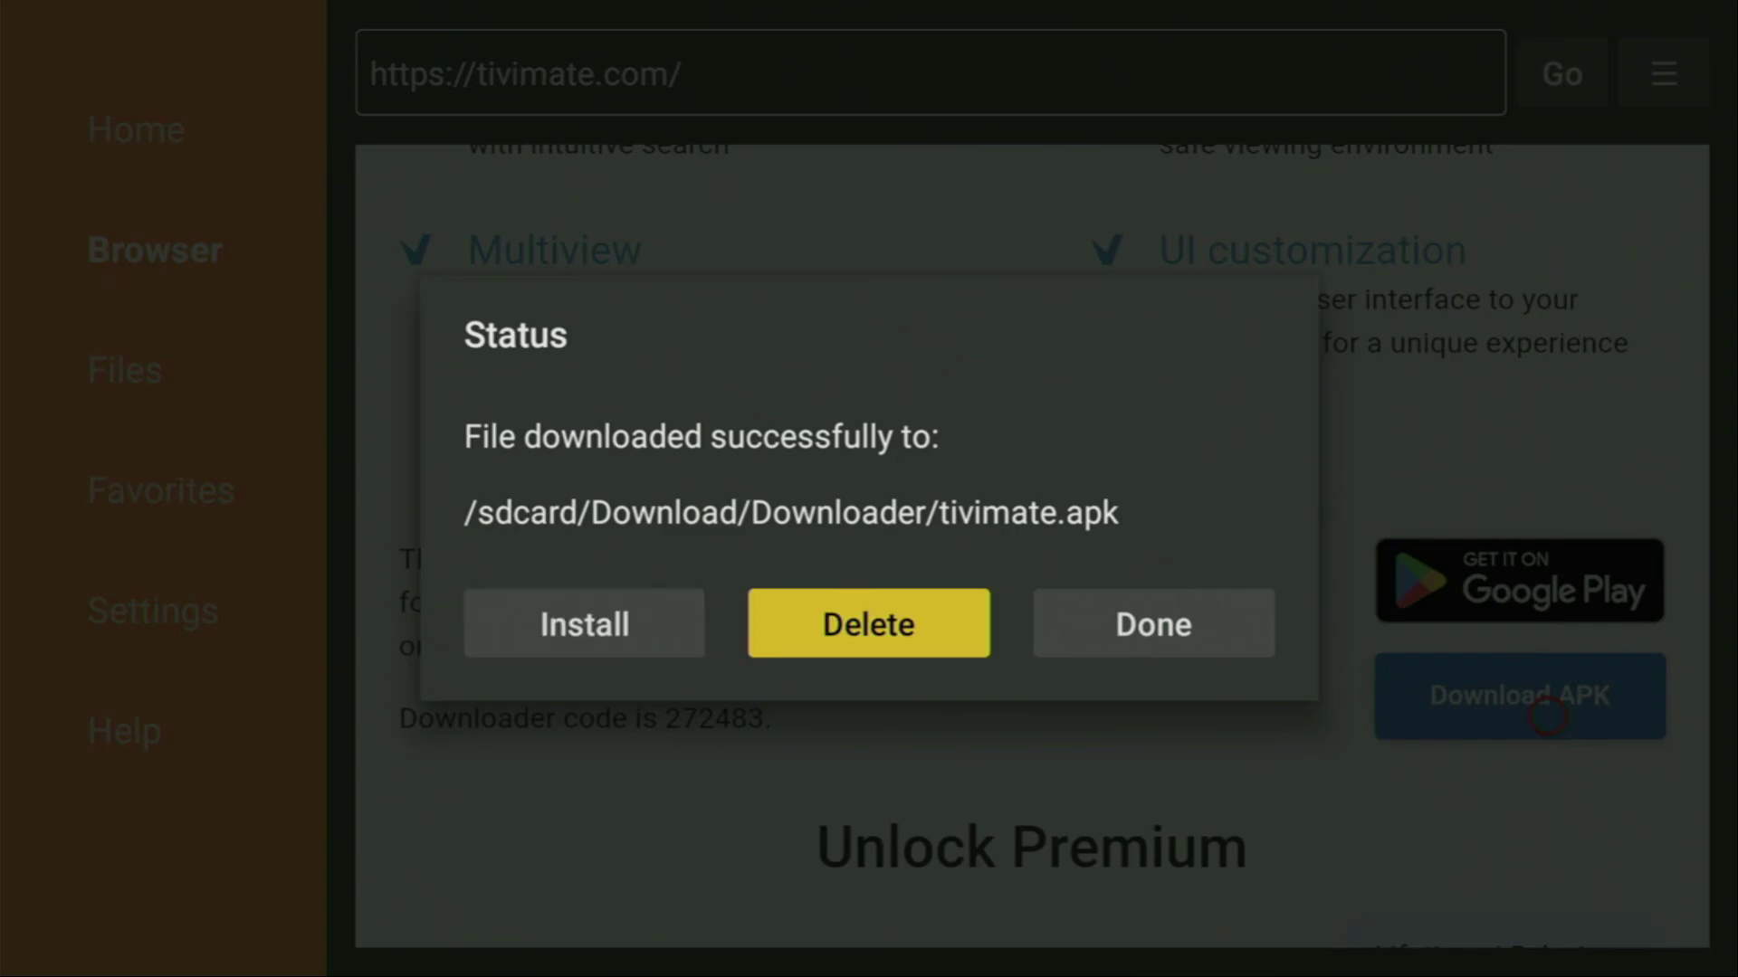
key("Return")
key("Left")
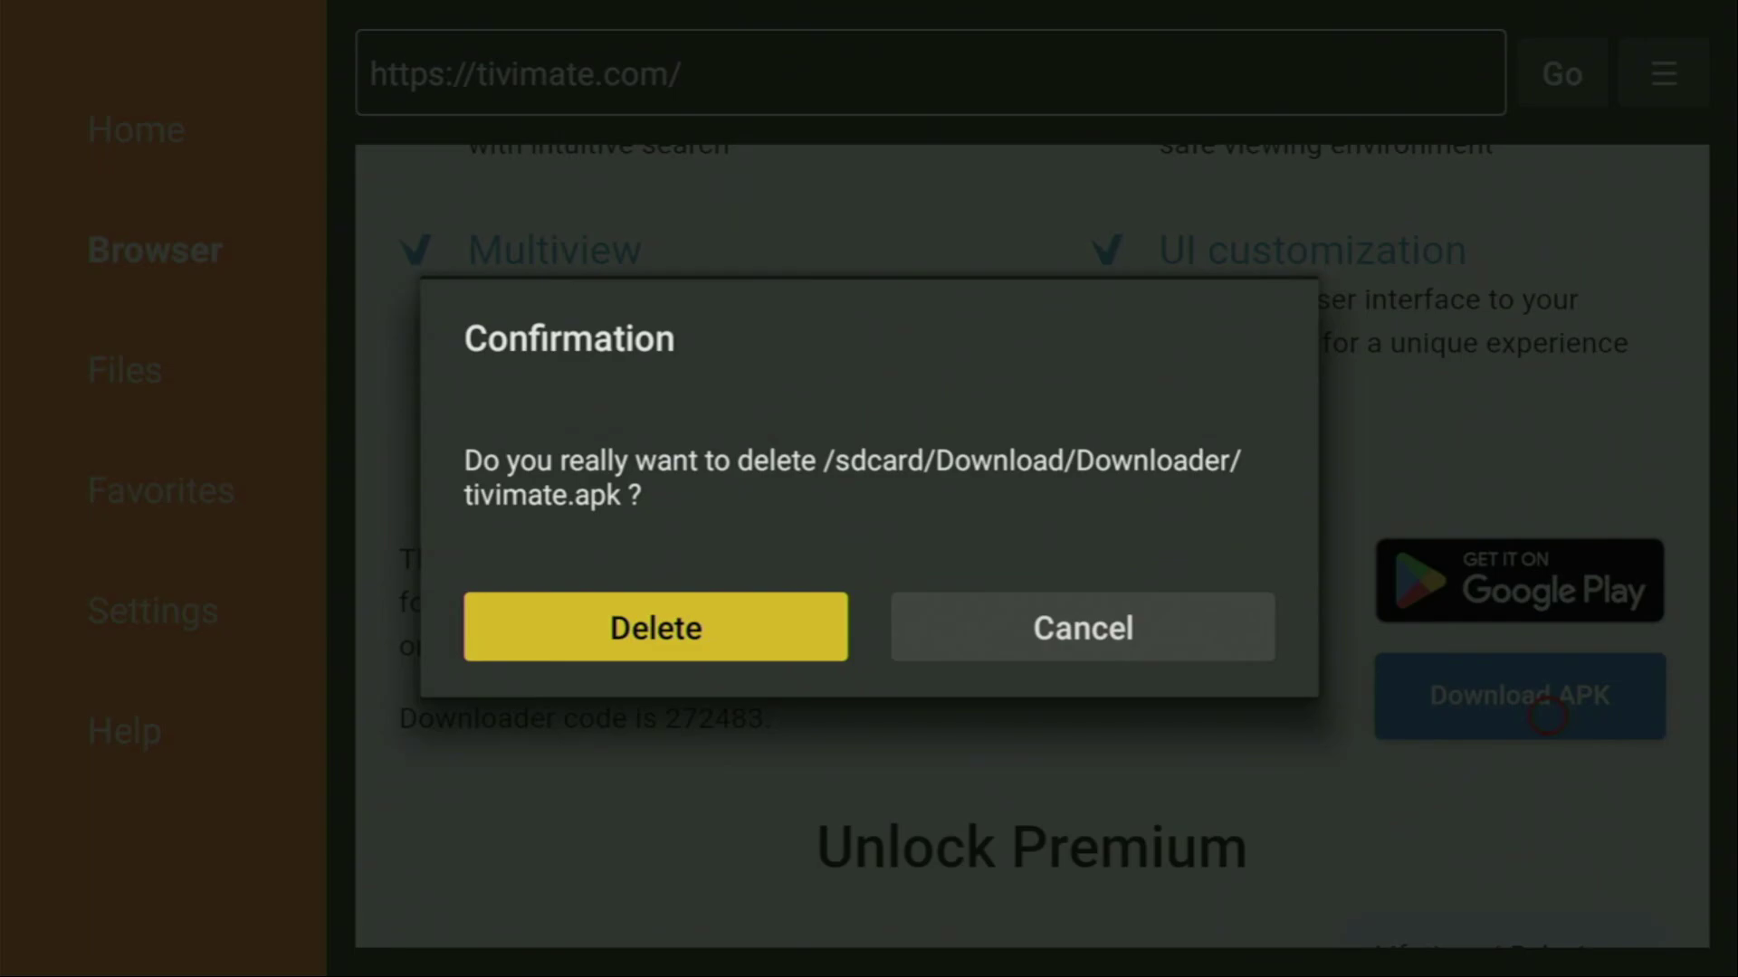
key("Return")
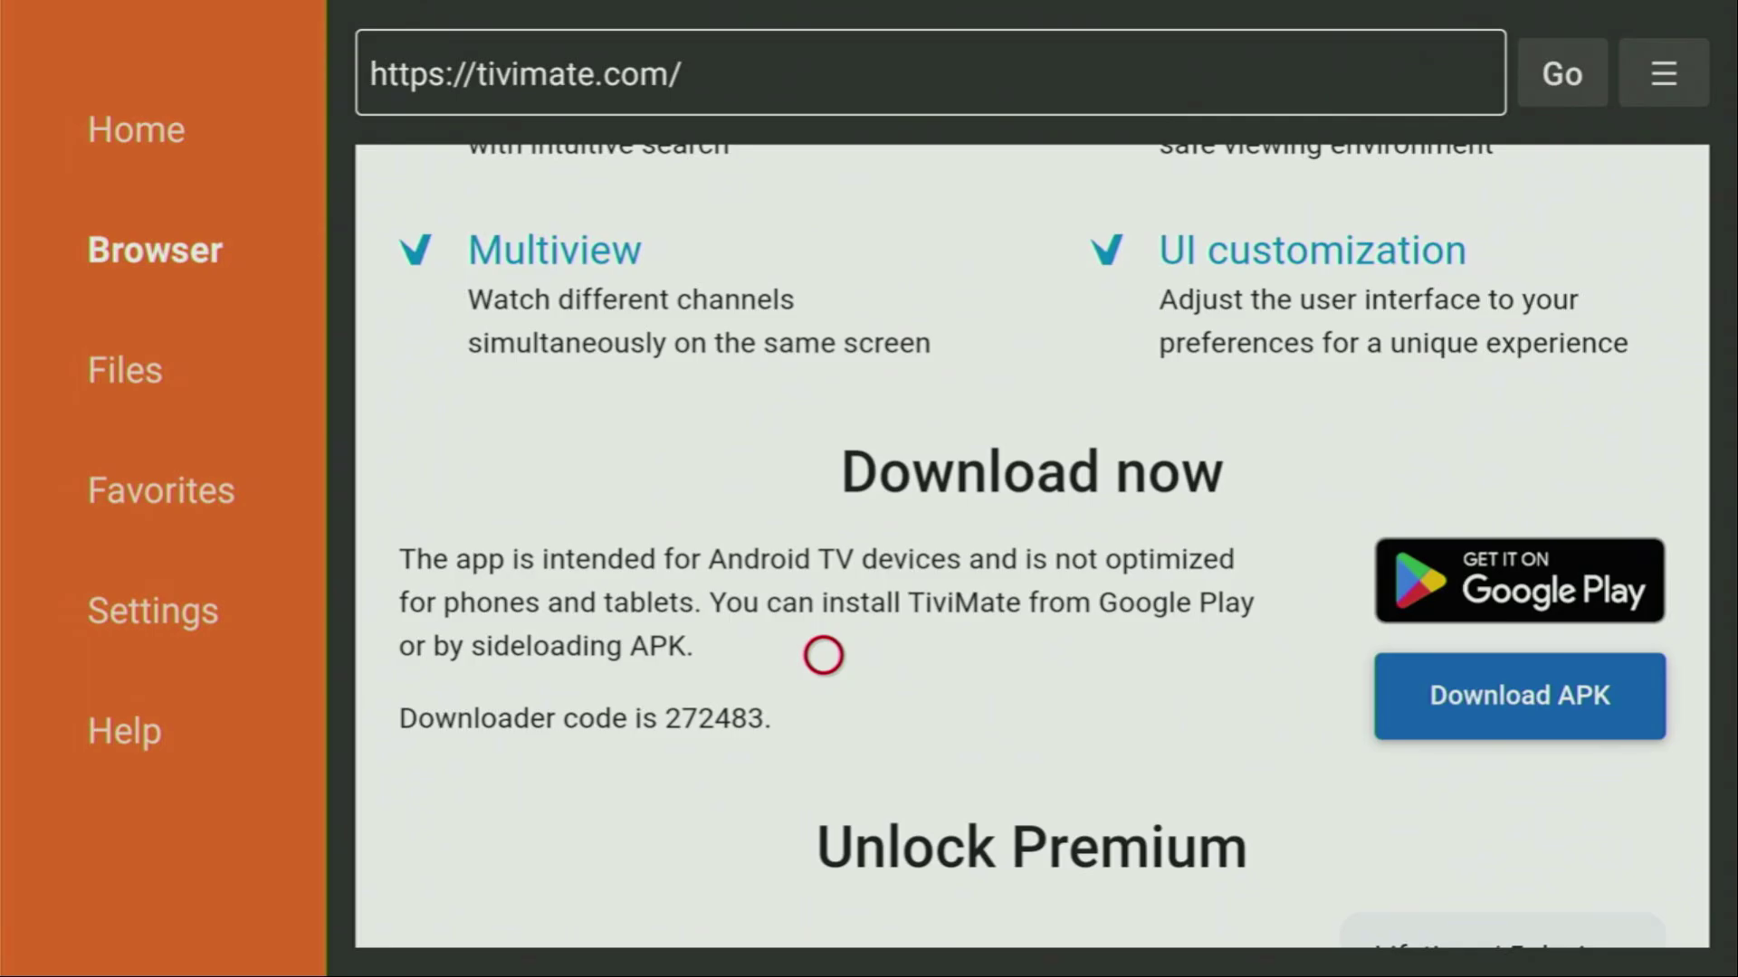
Go to the Fire TV home screen, open the apps grid, and highlight the TiviMate tile.
key("Home")
key("Right")
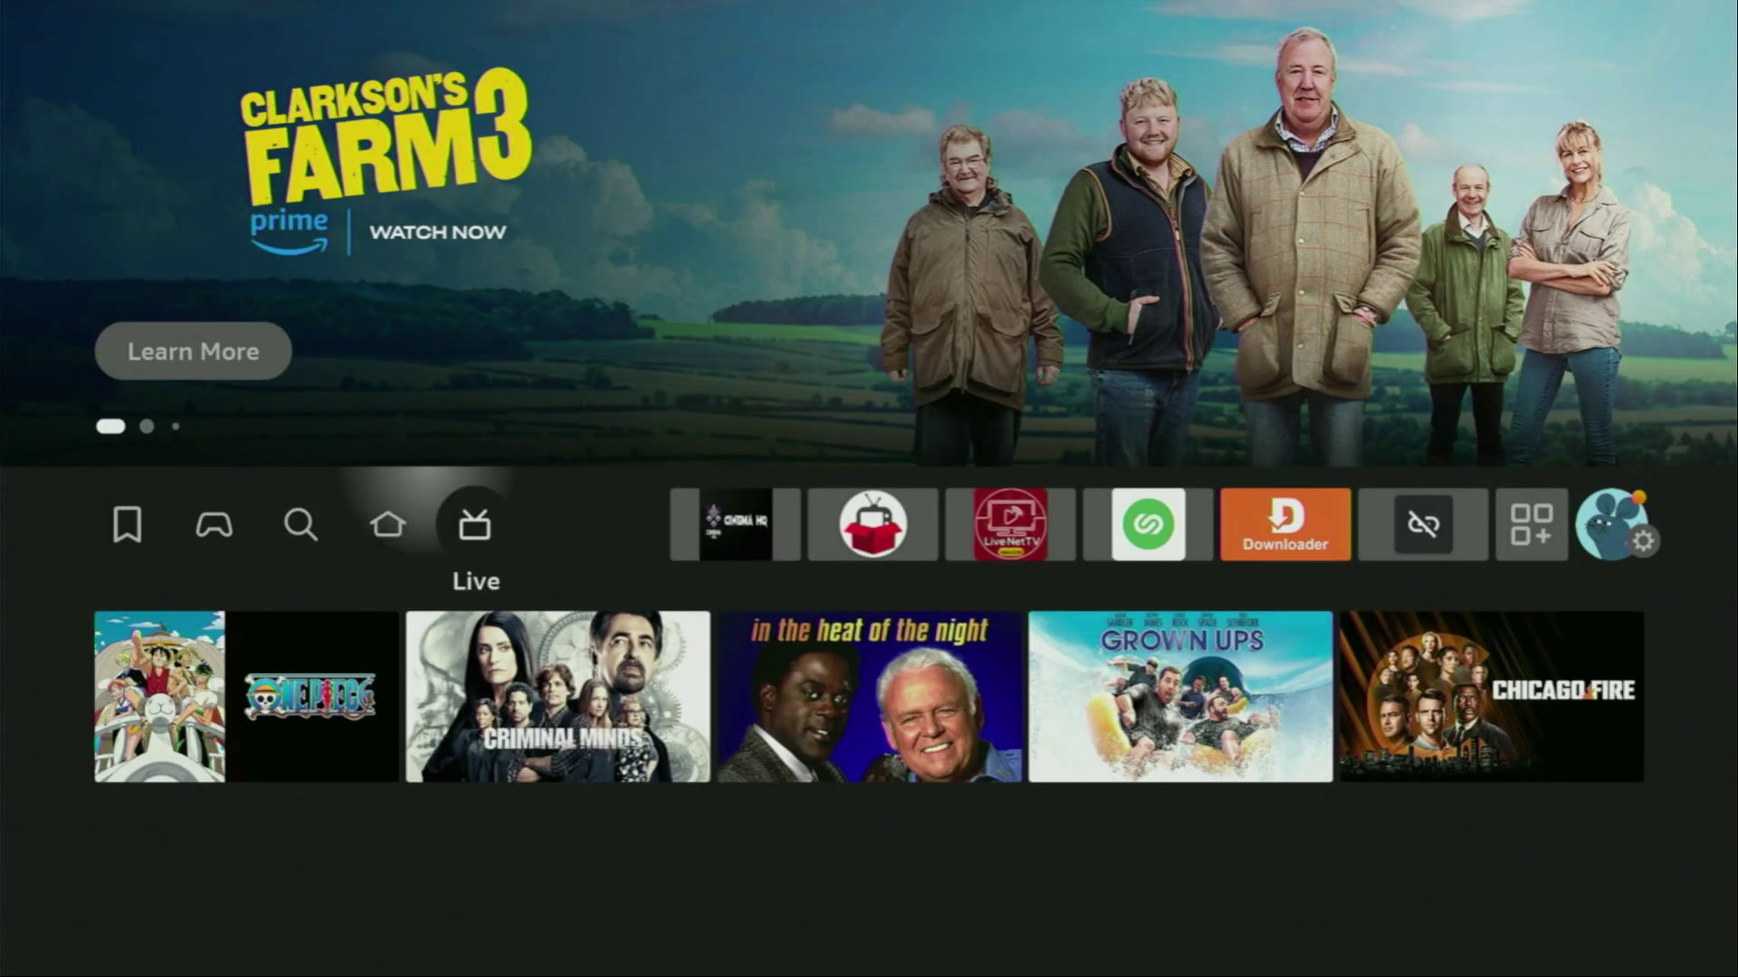
key("Right")
key("Right")
key("Right")
key("Right")
key("Right")
key("Right")
key("Right")
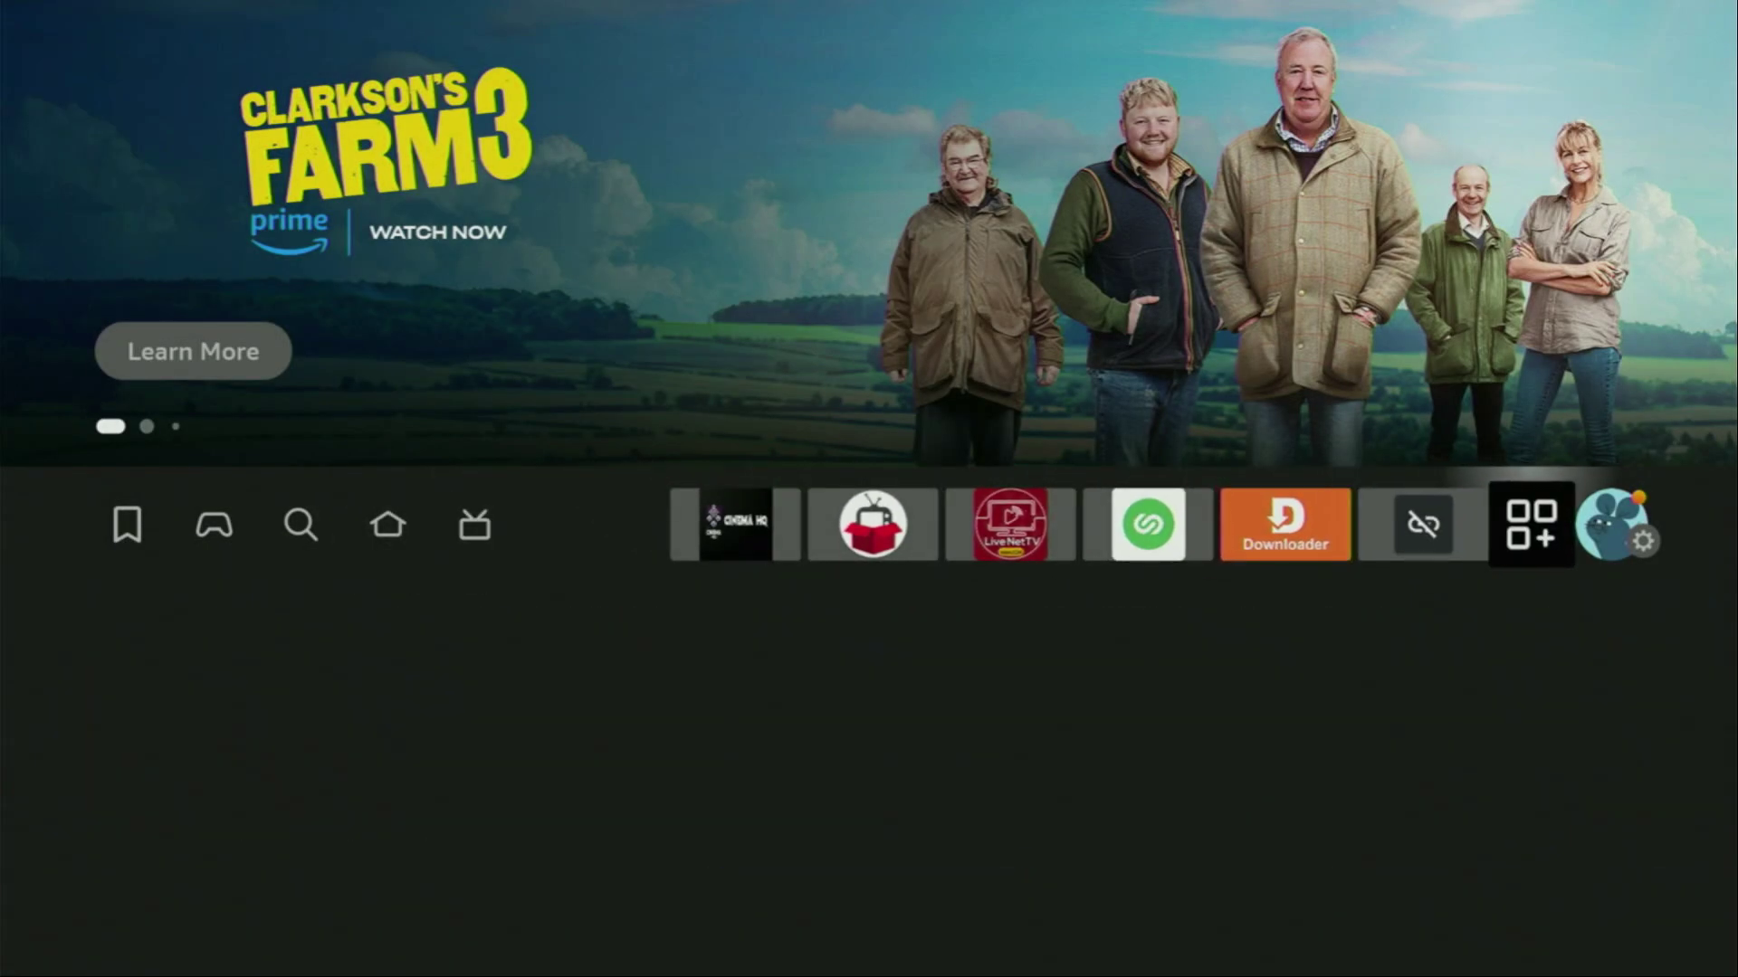
key("Return")
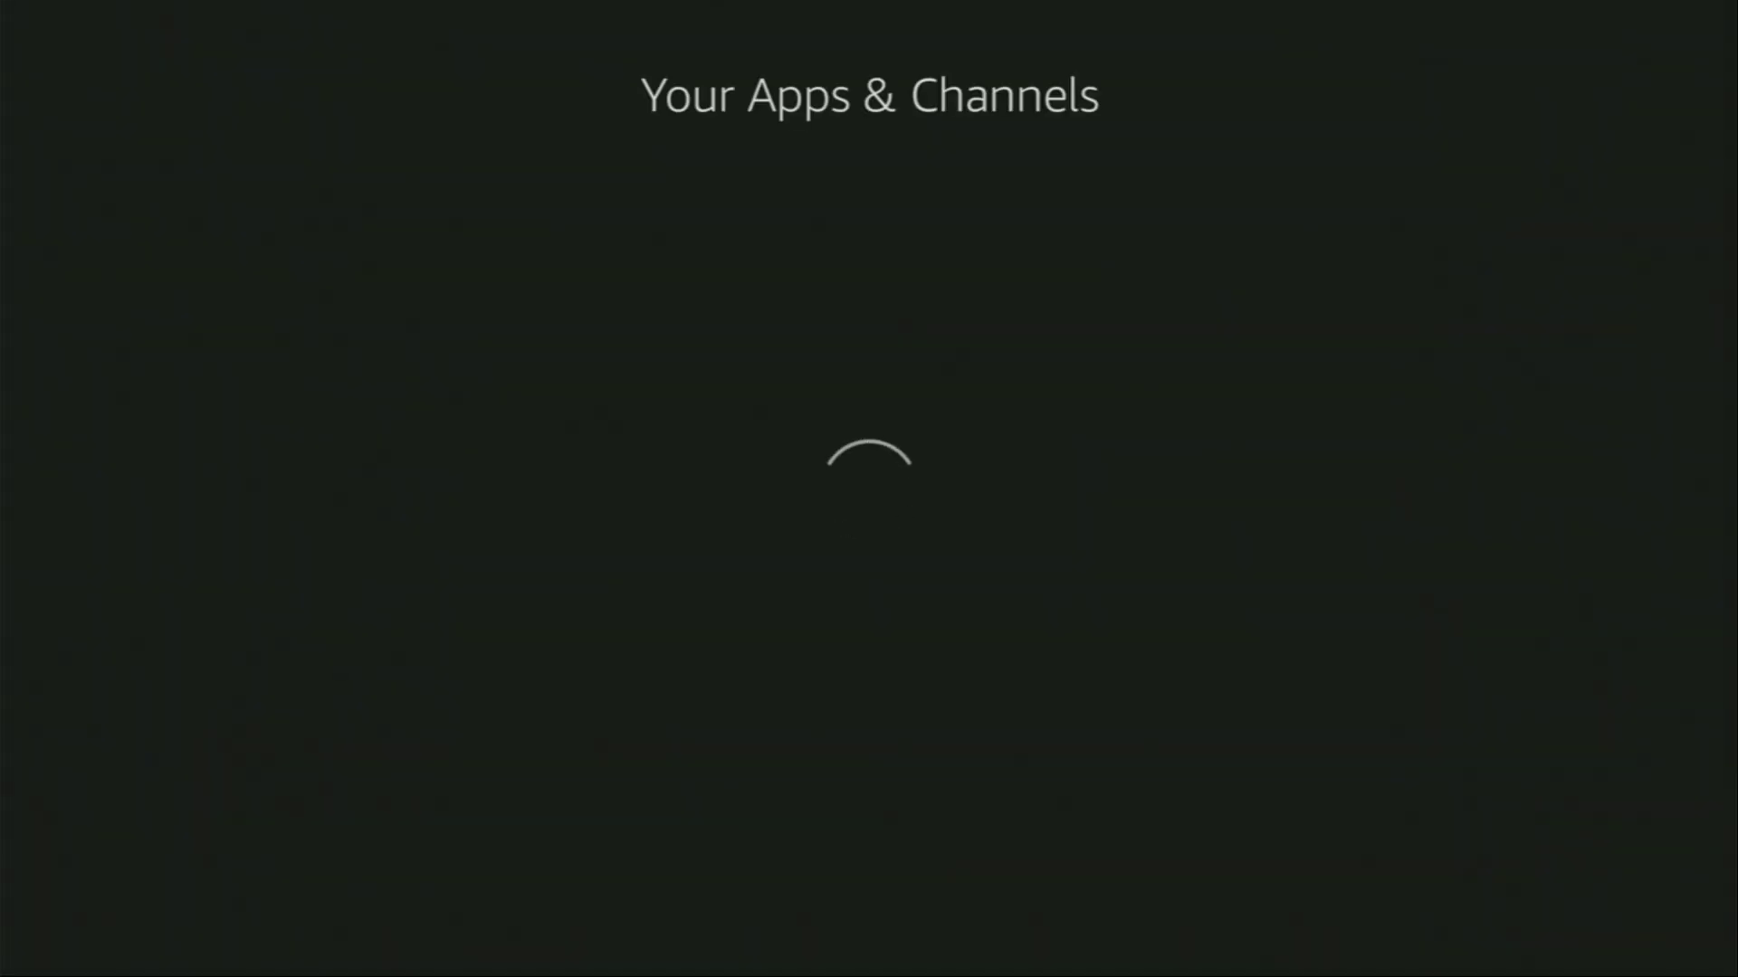
key("Down")
key("Right")
key("Right")
key("Right")
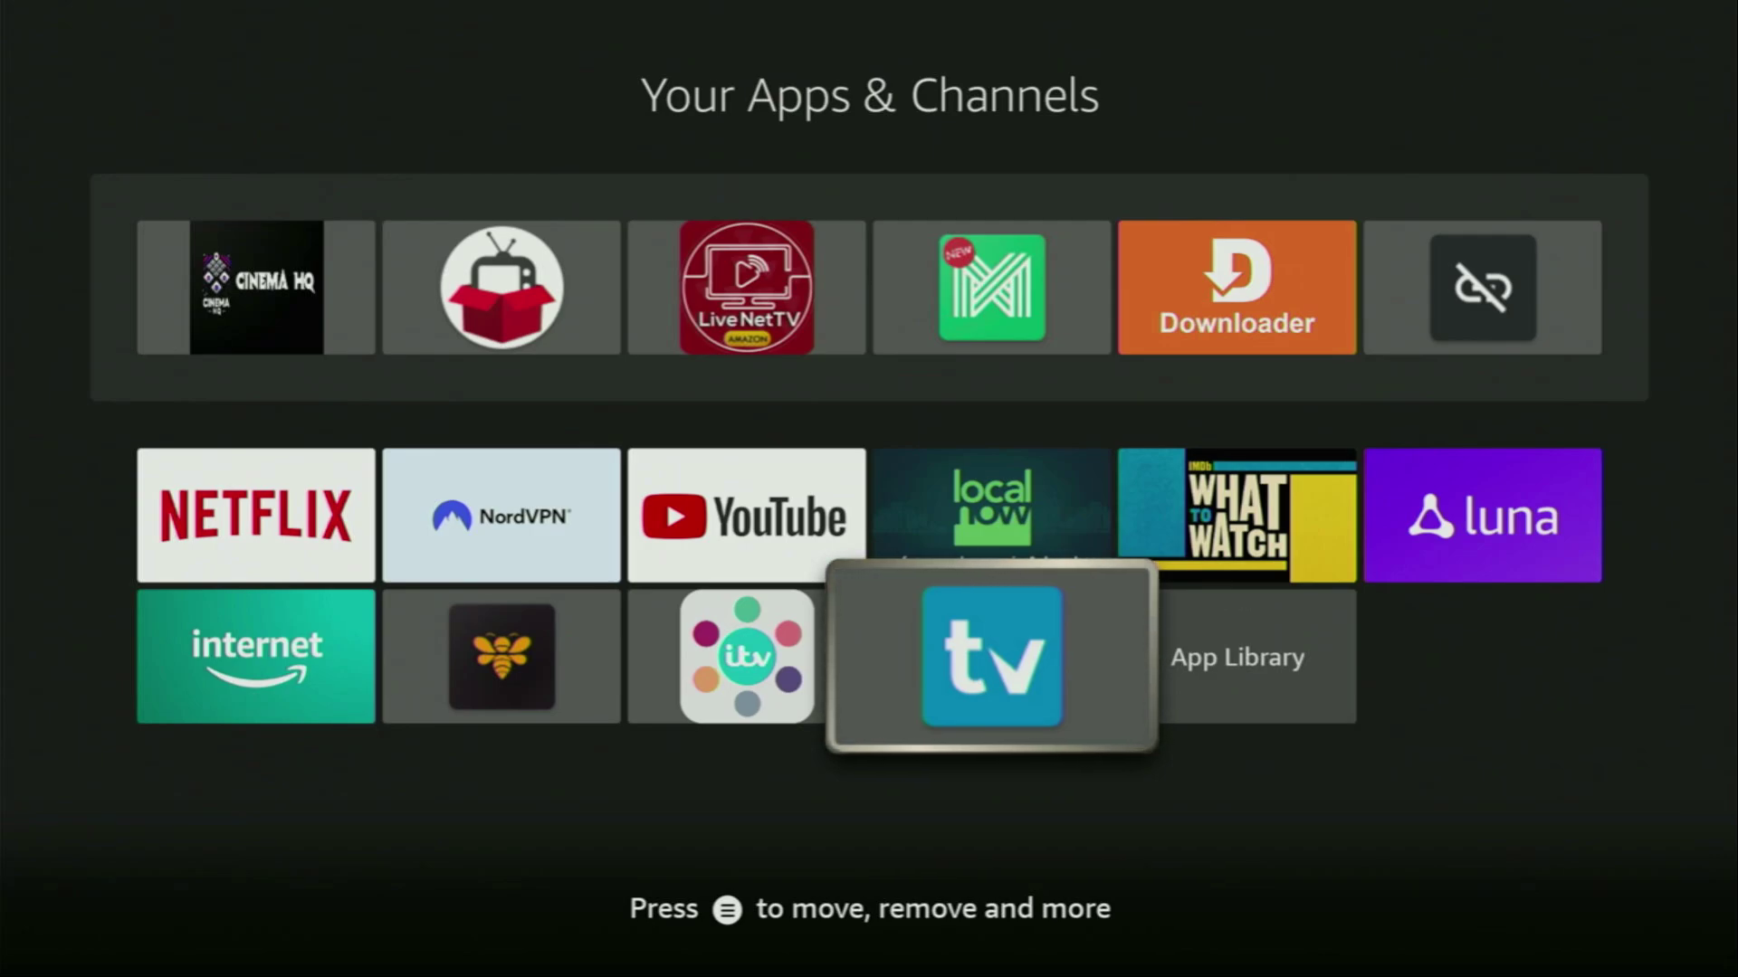
Use Move to front on TiviMate's options menu to make it the first app.
key("Menu")
key("Down")
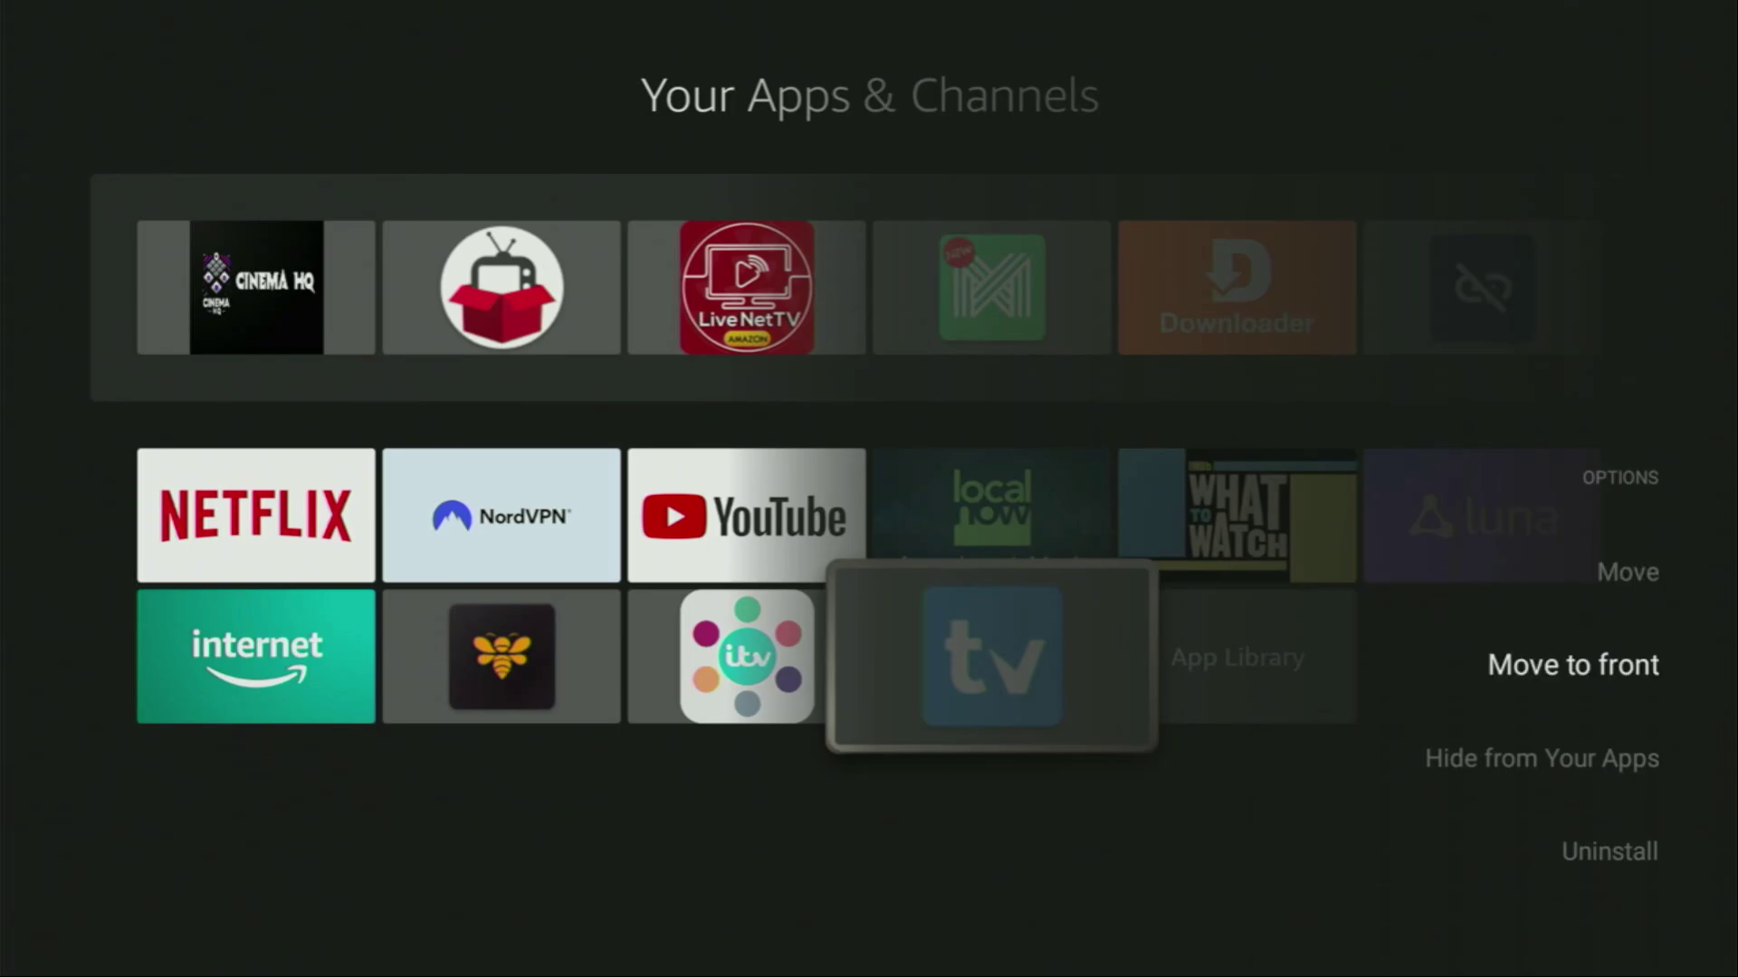
key("Return")
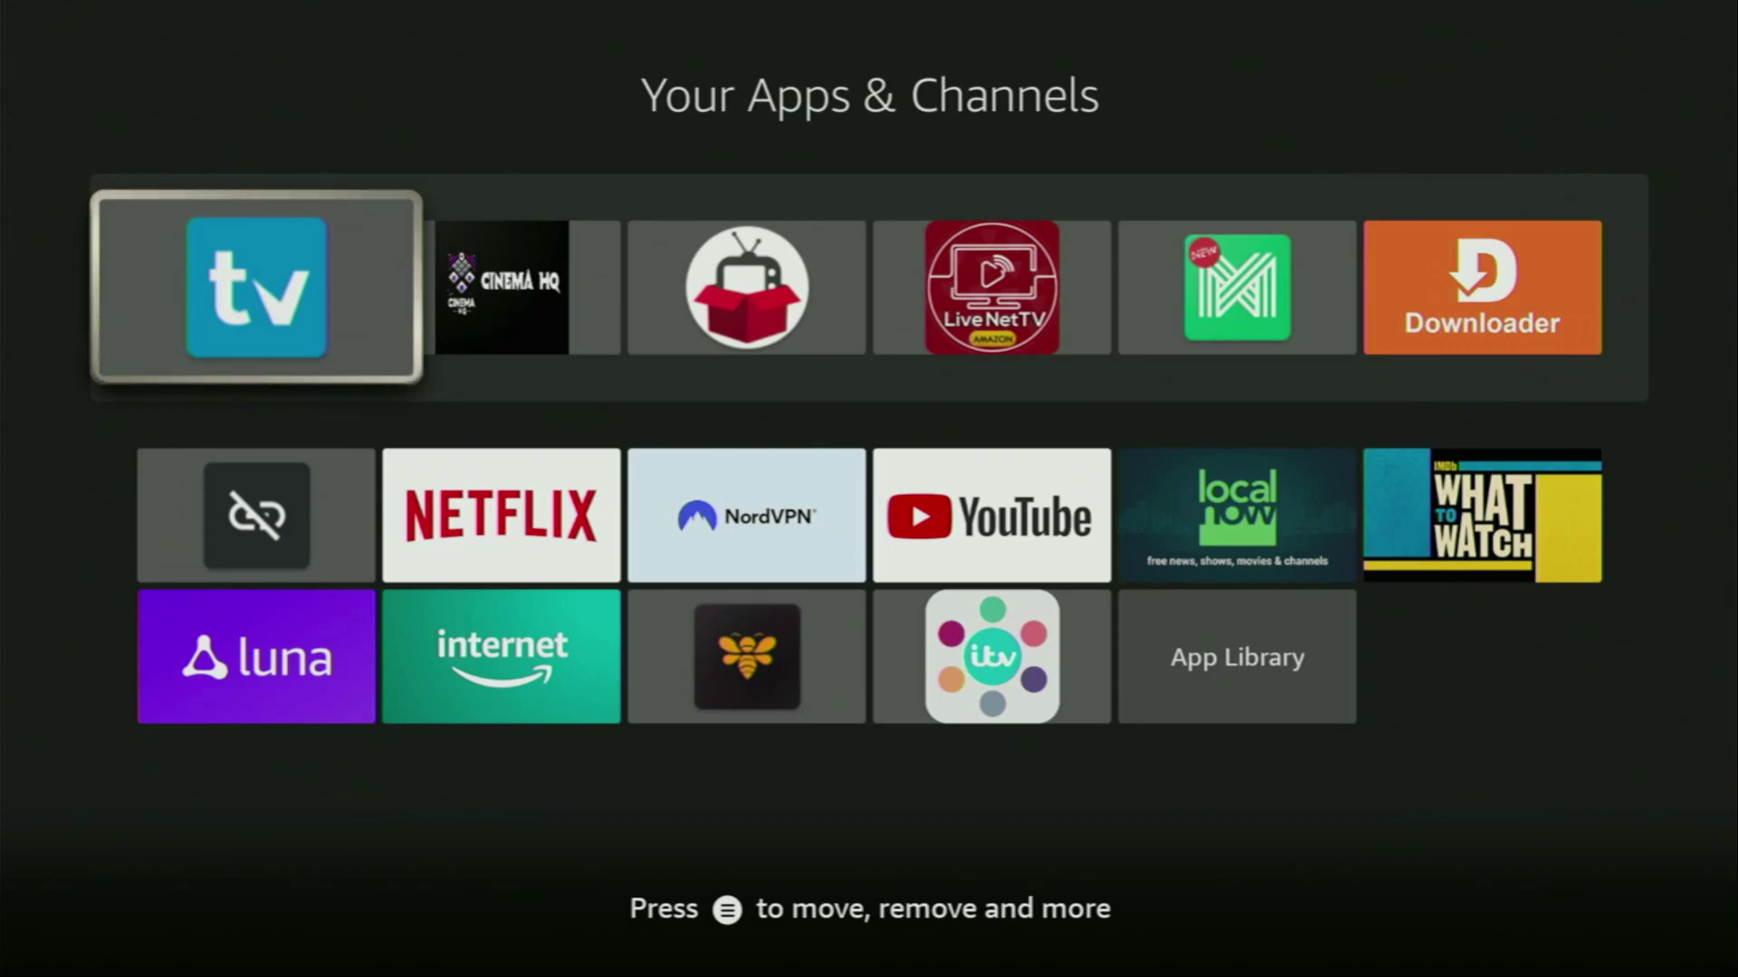
Launch TiviMate from the first slot of the apps row.
key("Down")
key("Right")
key("Right")
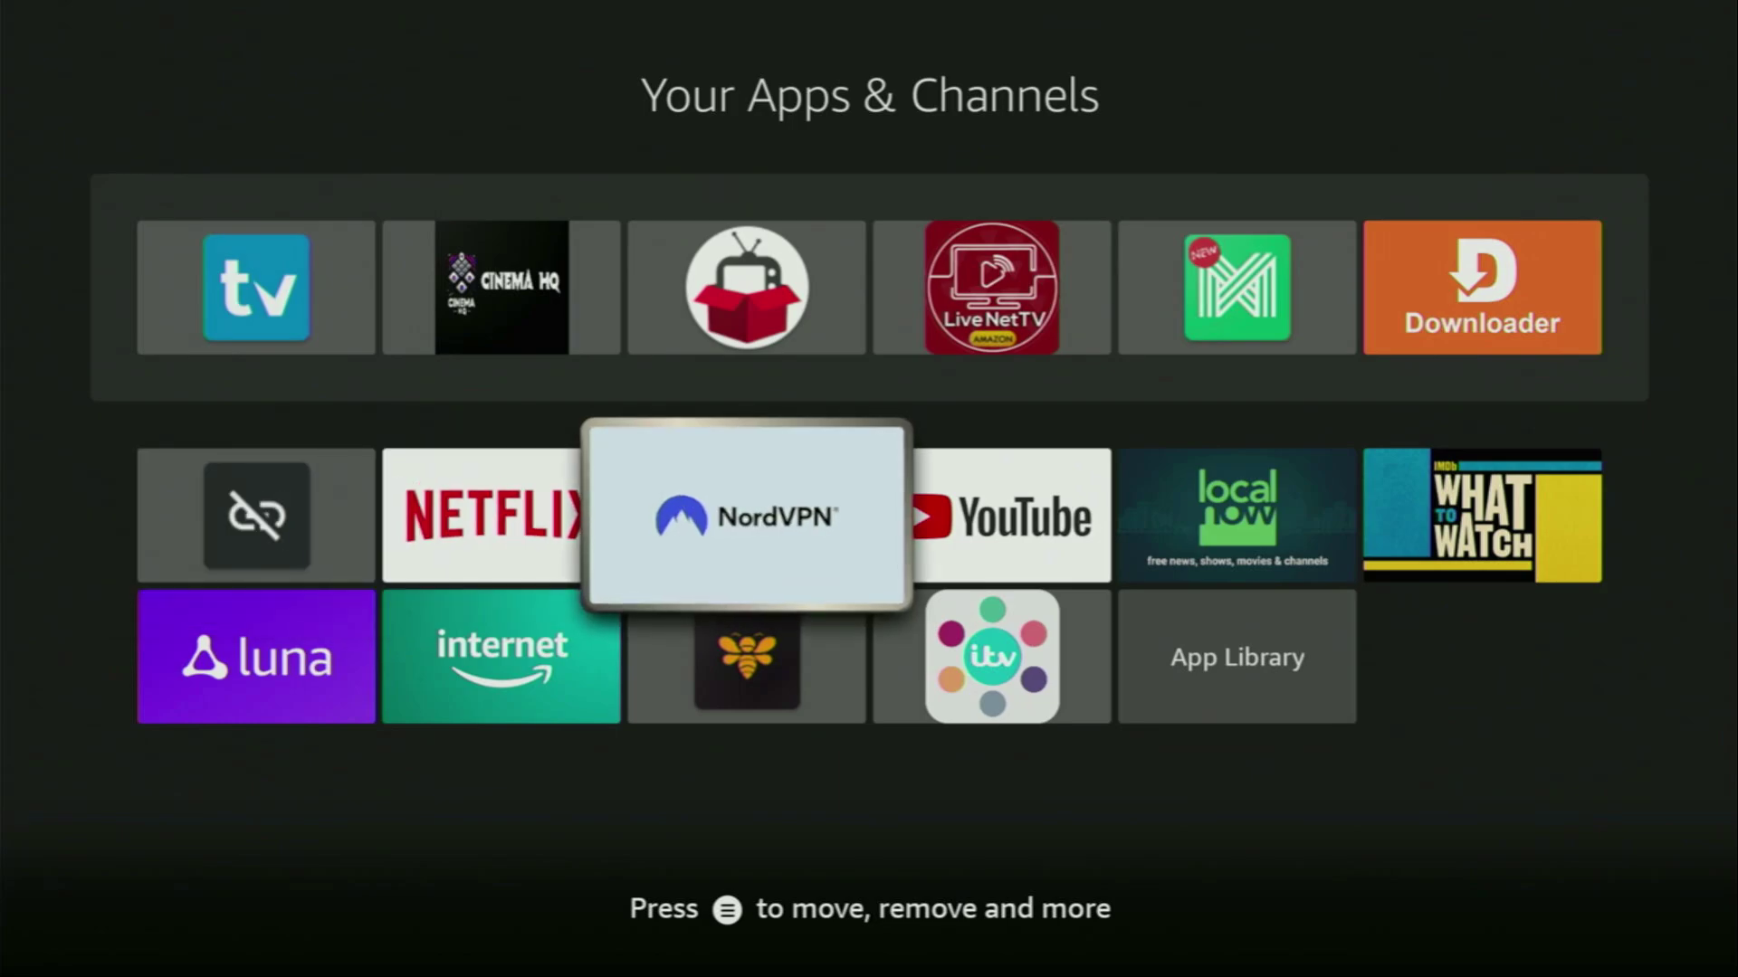
key("Up")
key("Left")
key("Left")
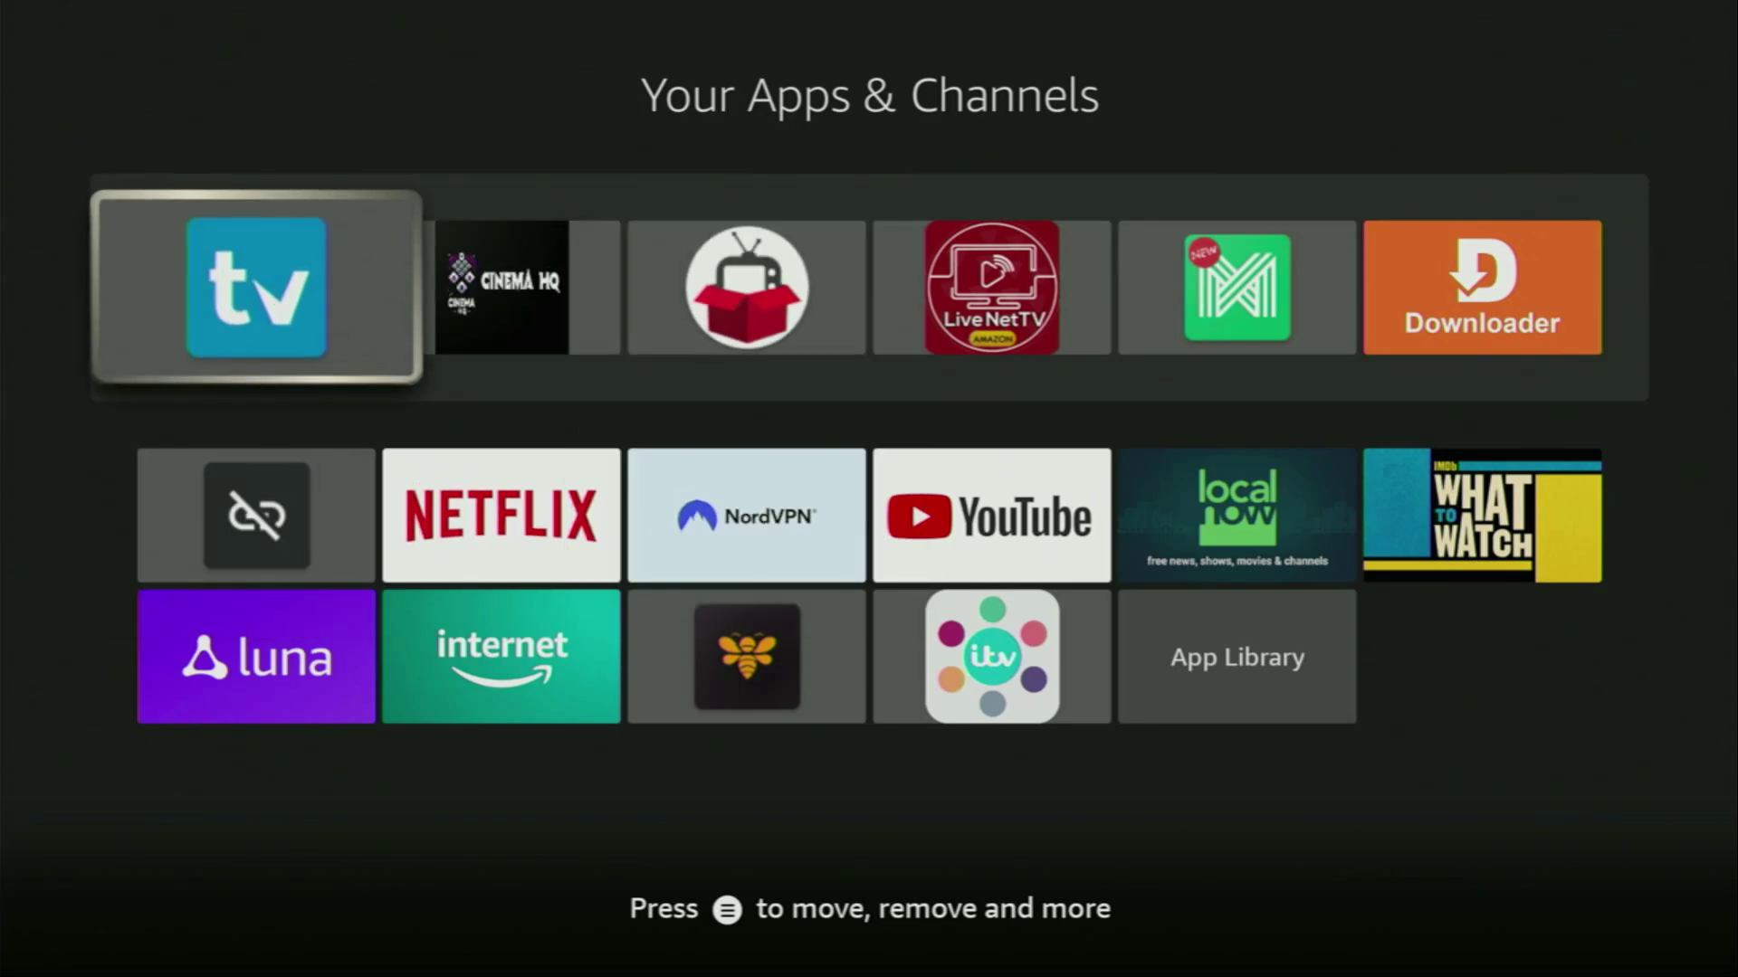
key("Return")
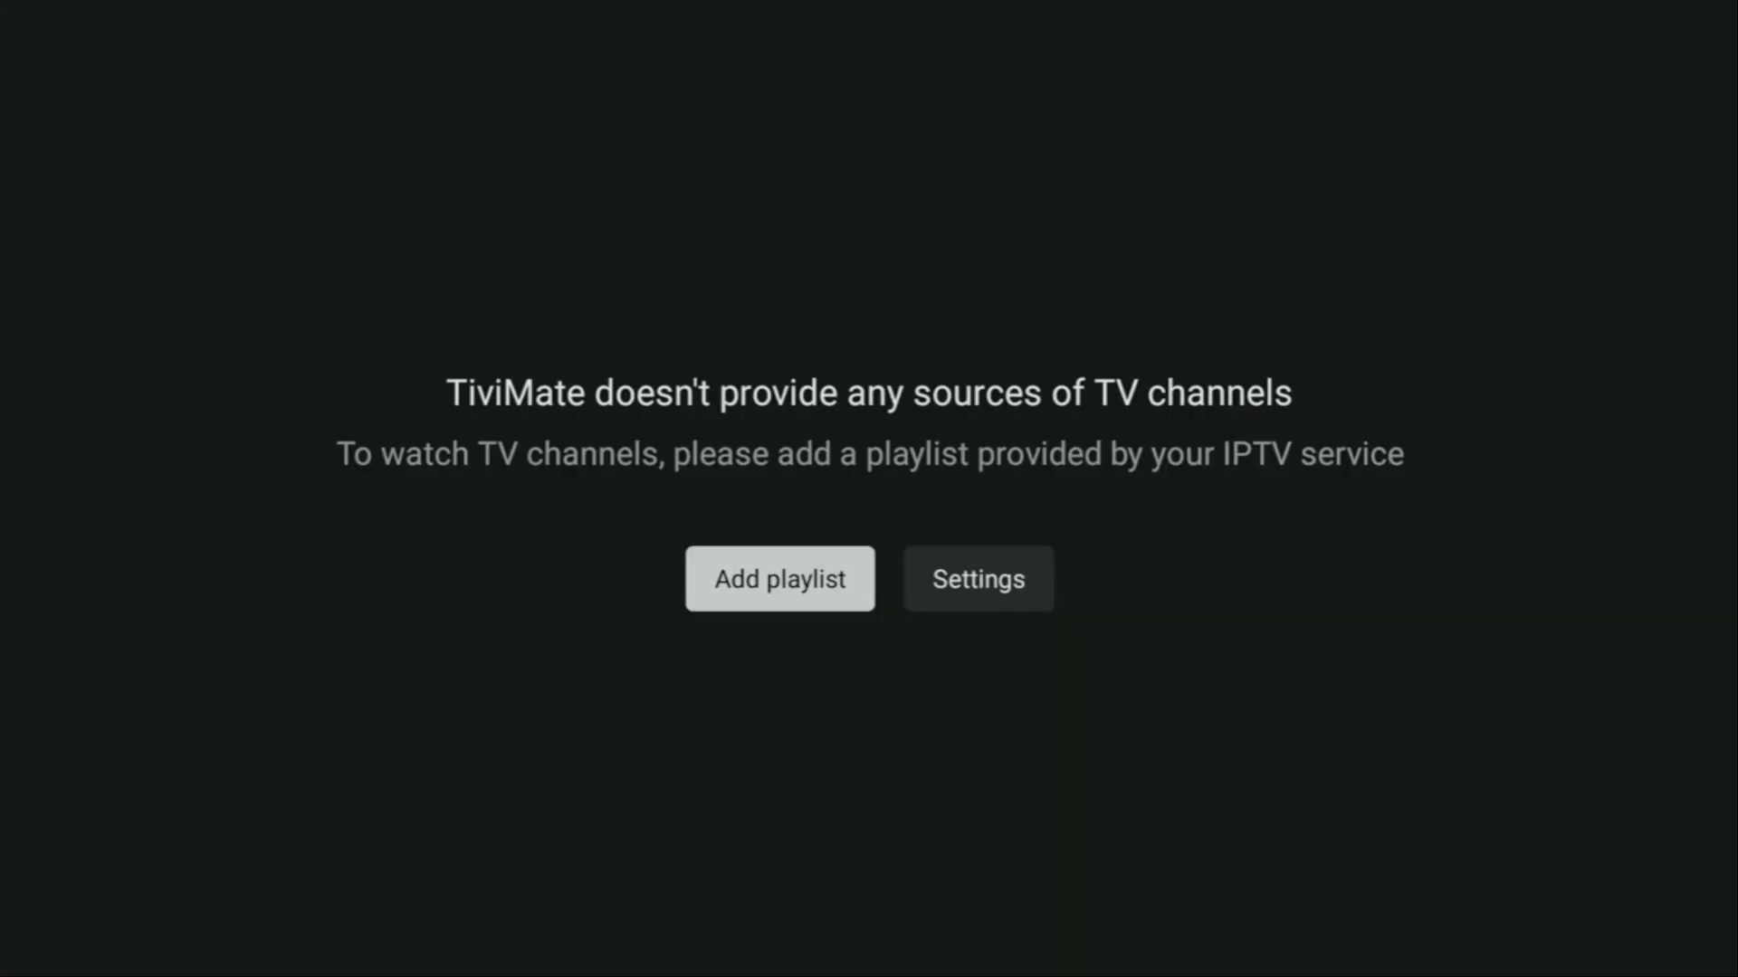
Select Add playlist to show the M3U playlist, Xtream Codes and Stalker Portal options.
key("Return")
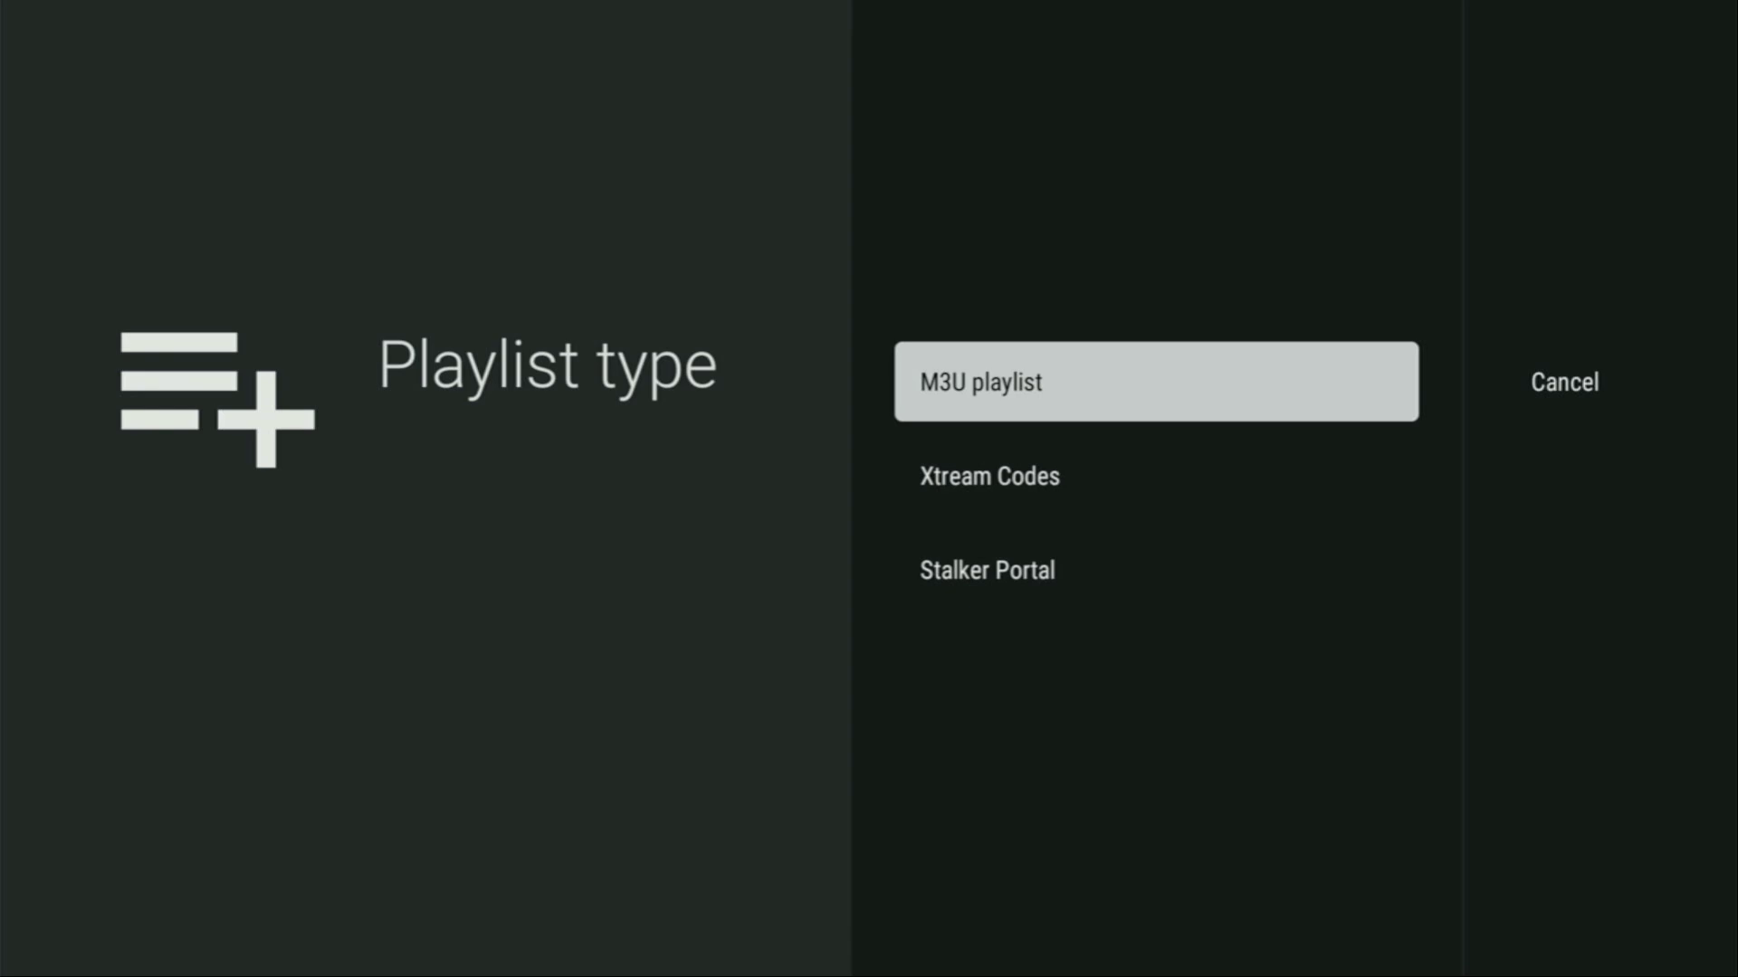
key("Return")
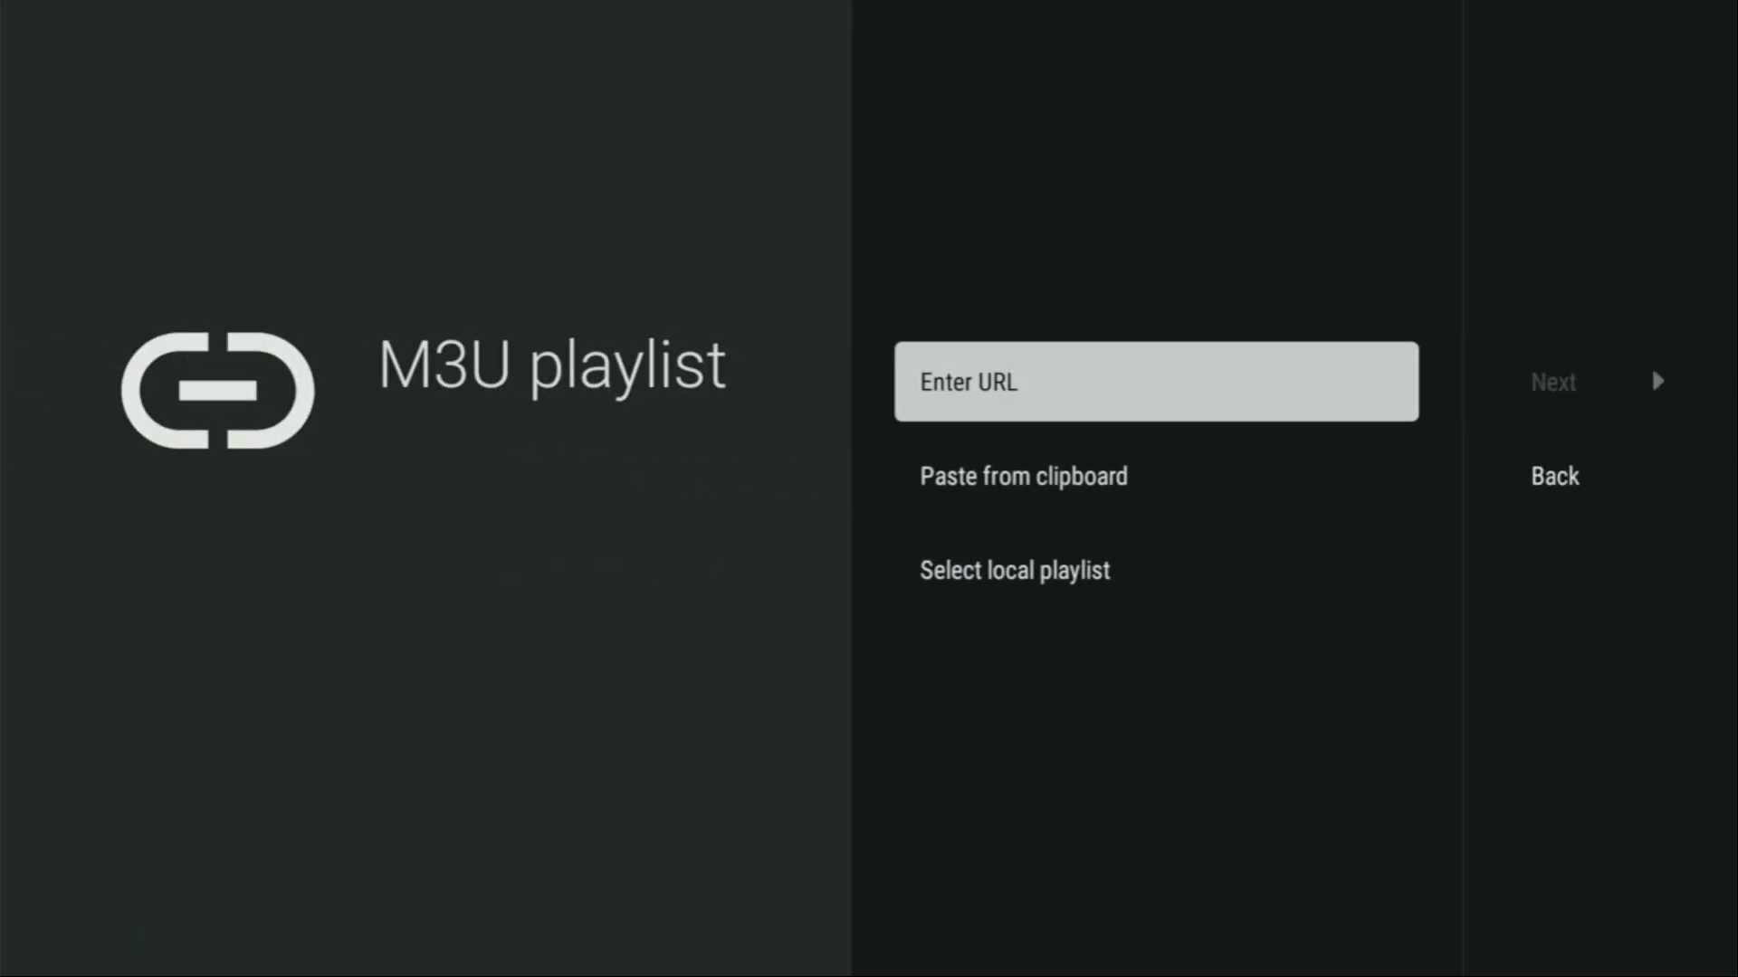
key("Return")
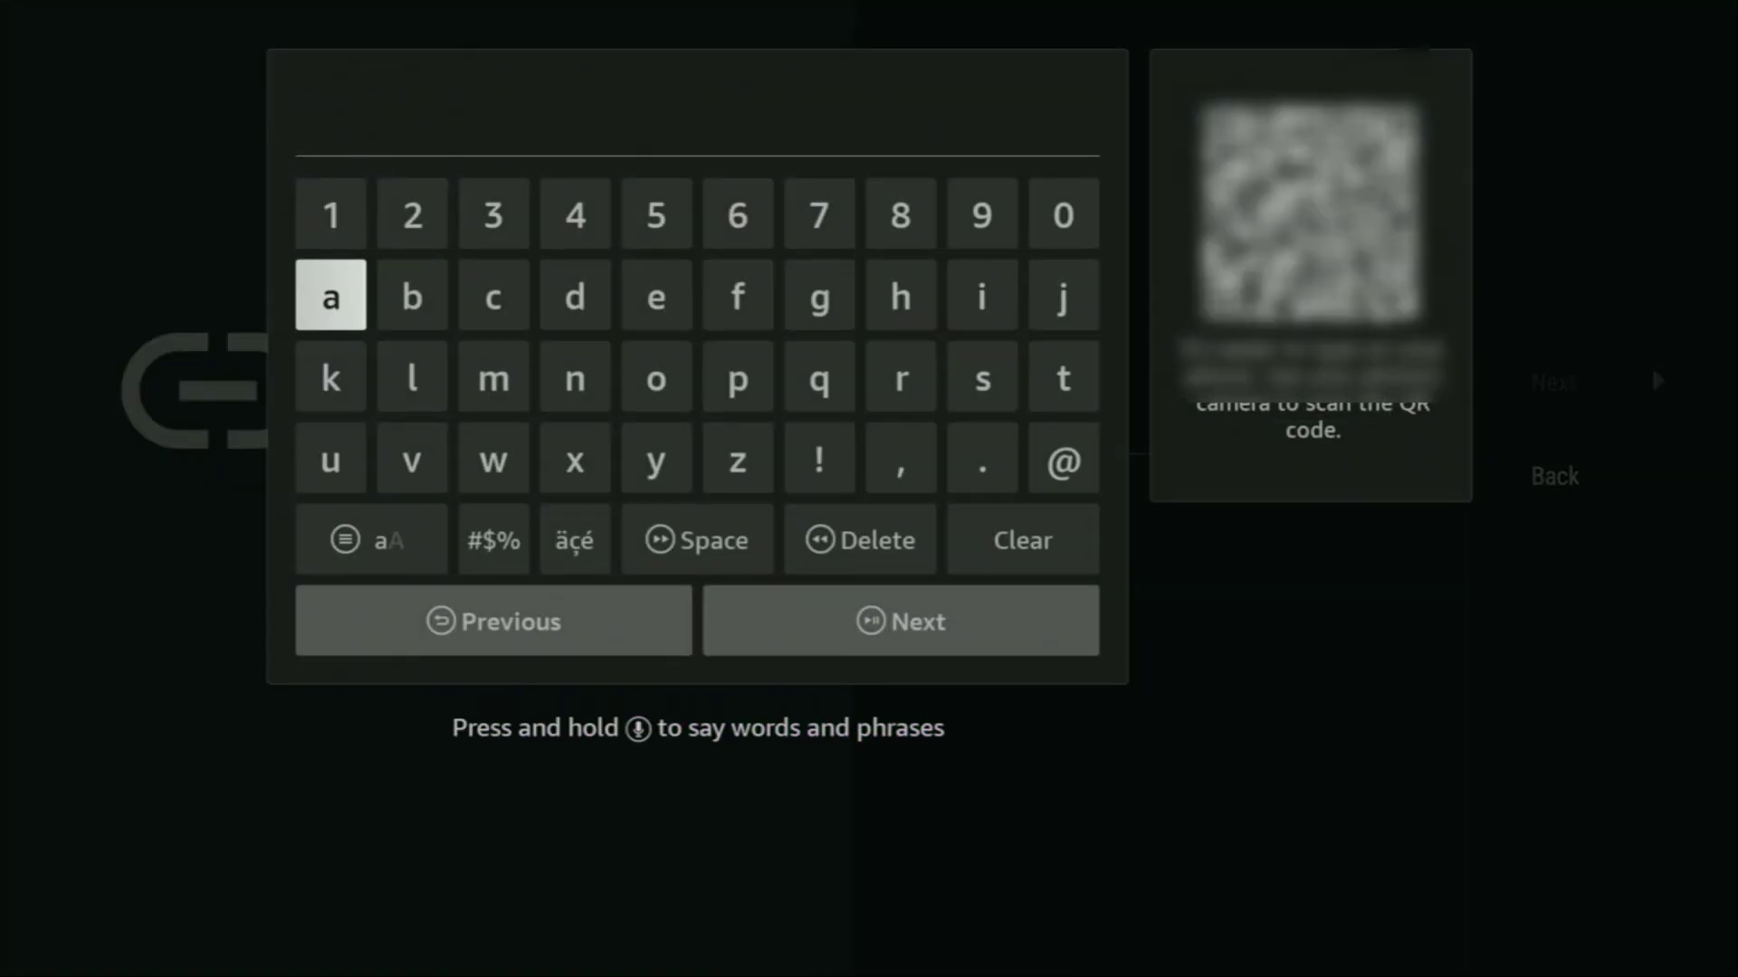
key("Escape")
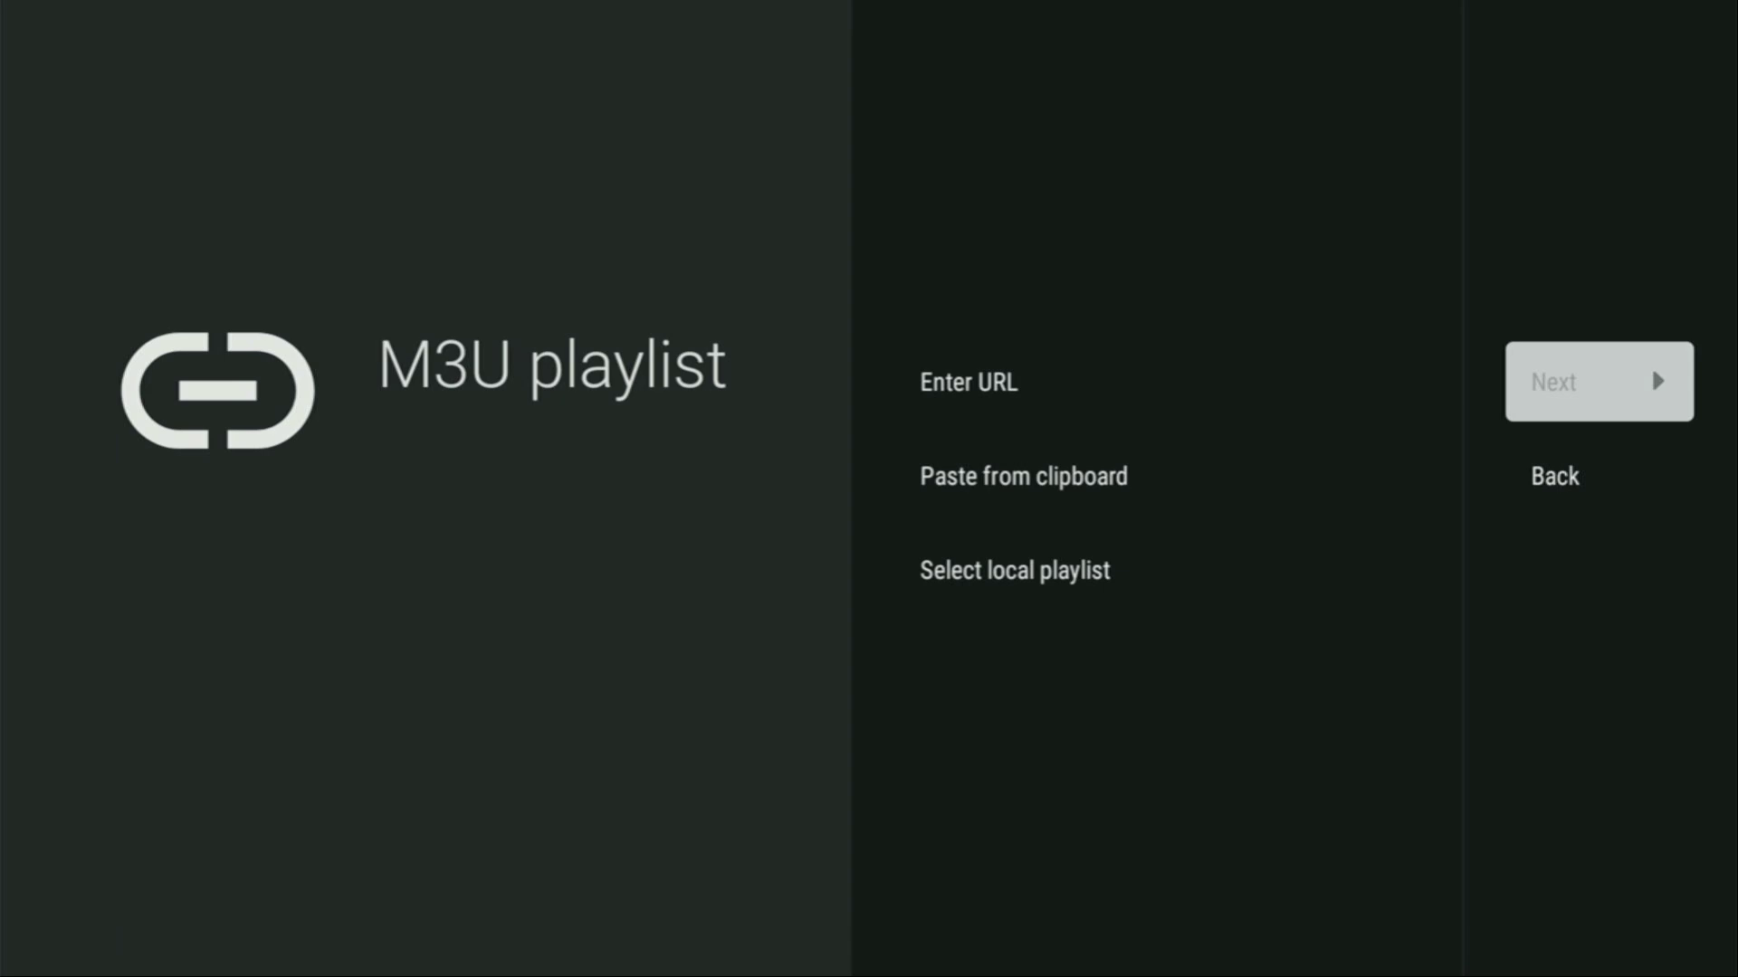
key("Left")
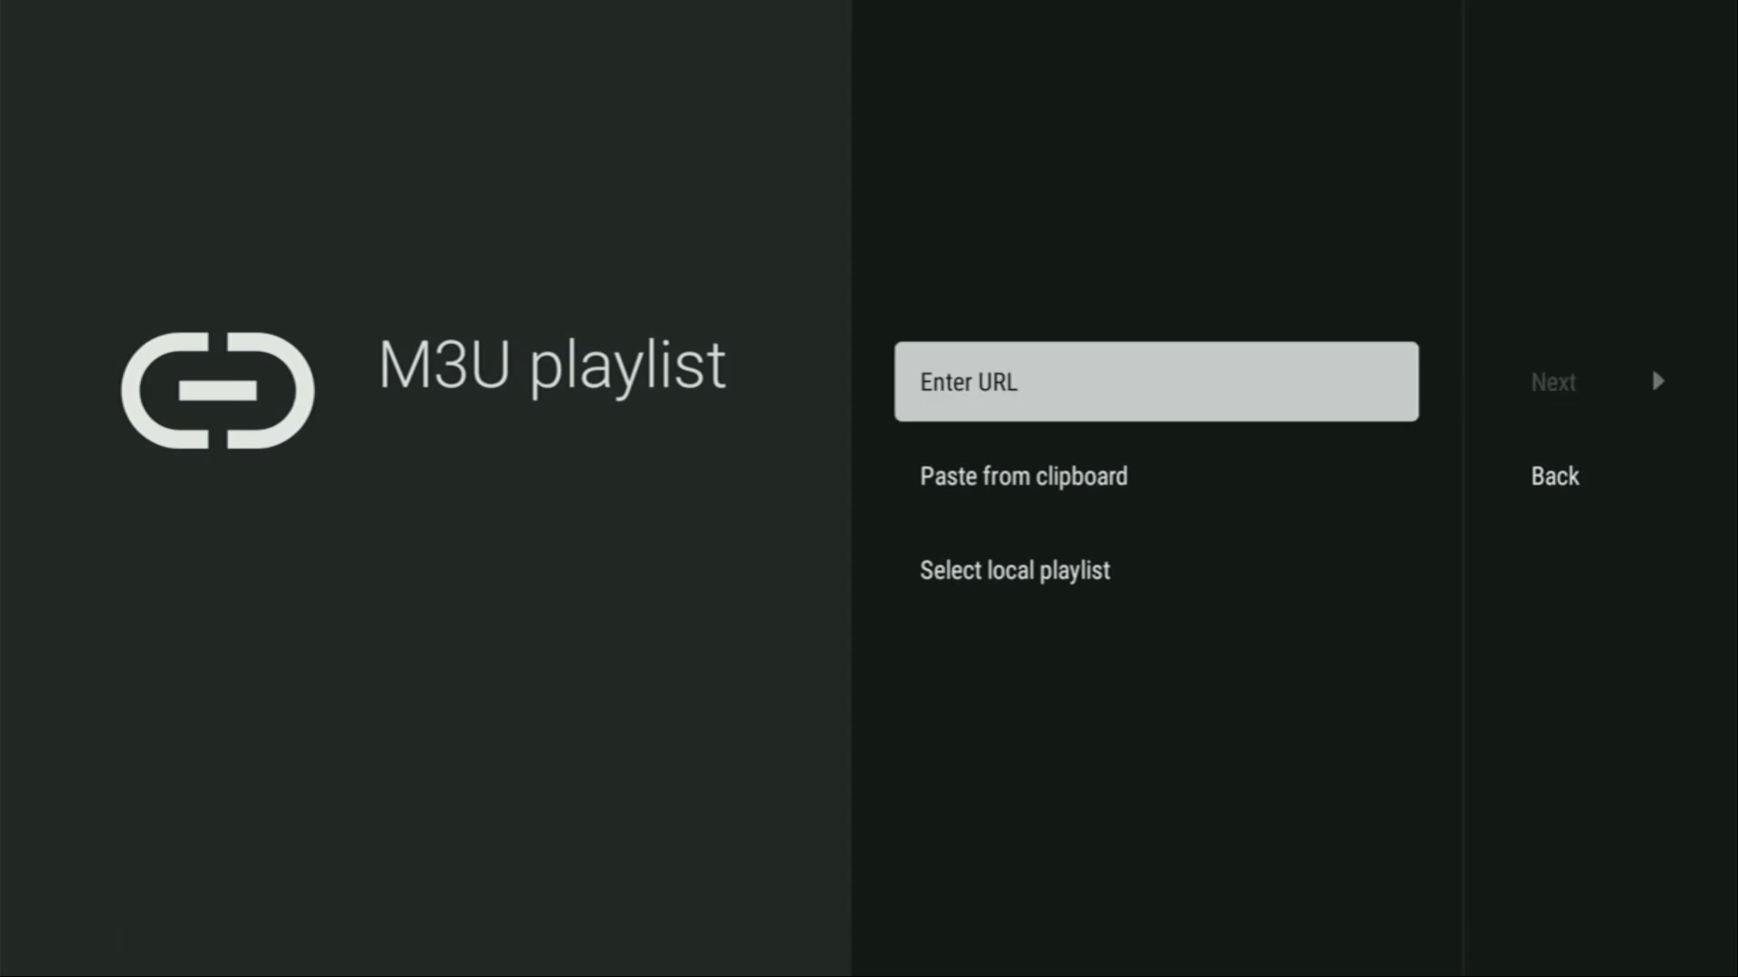
key("Escape")
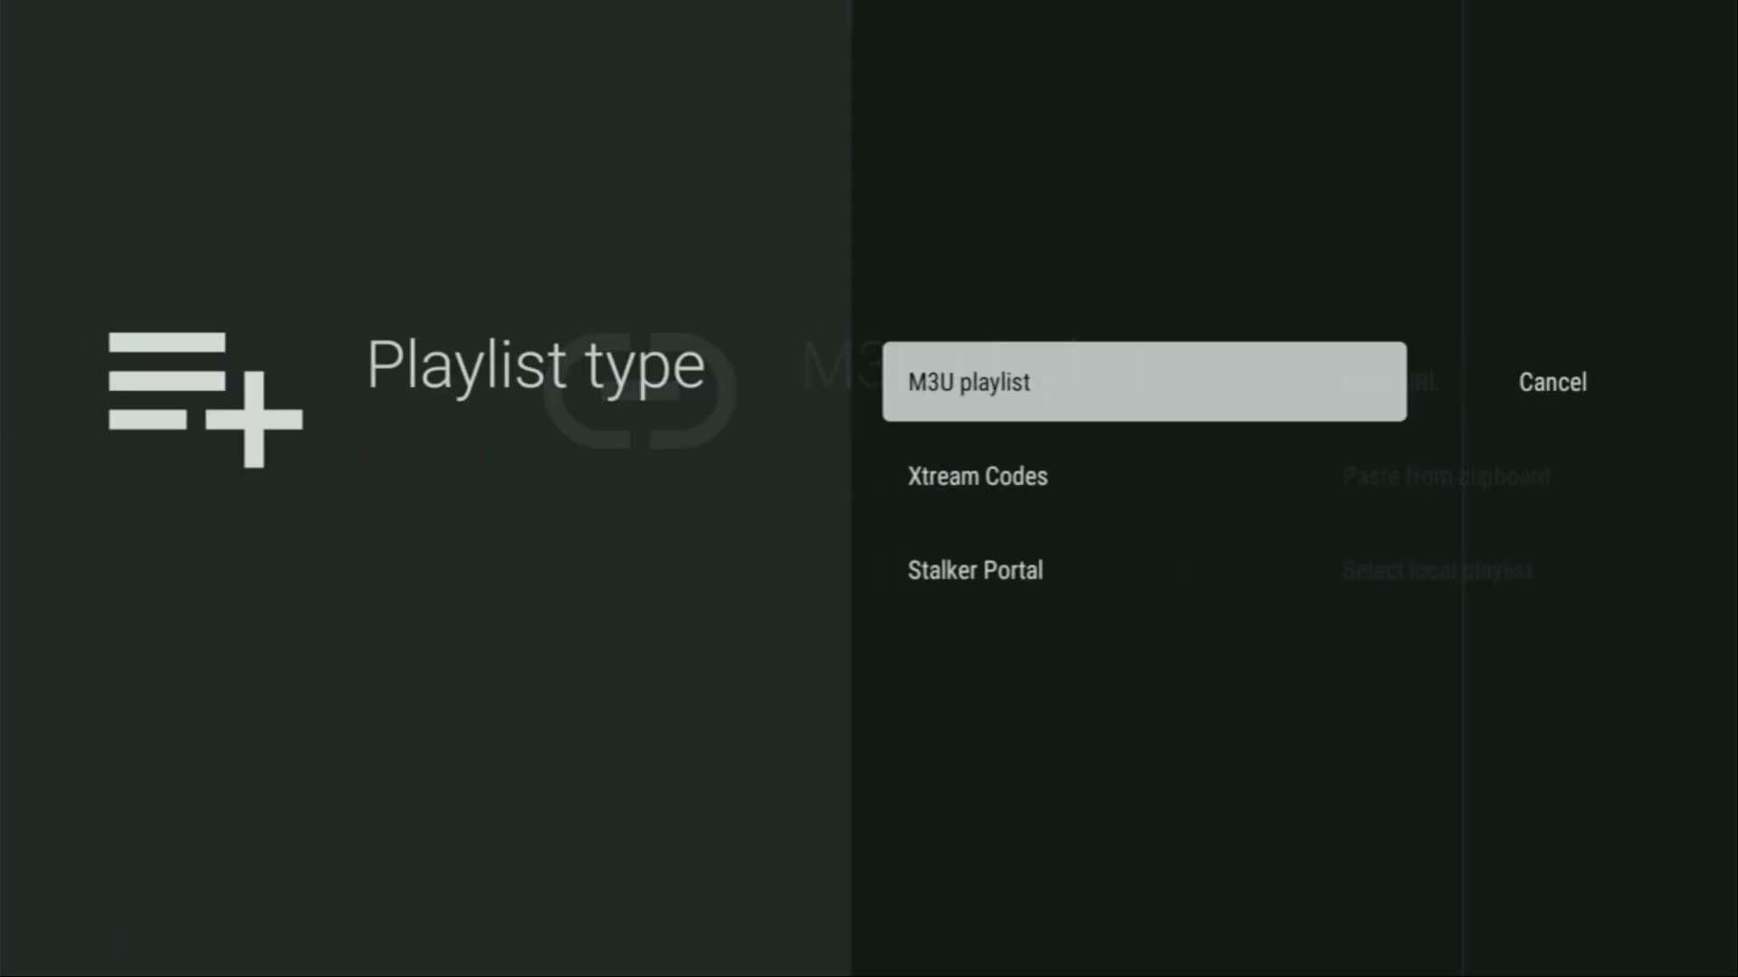
key("Down")
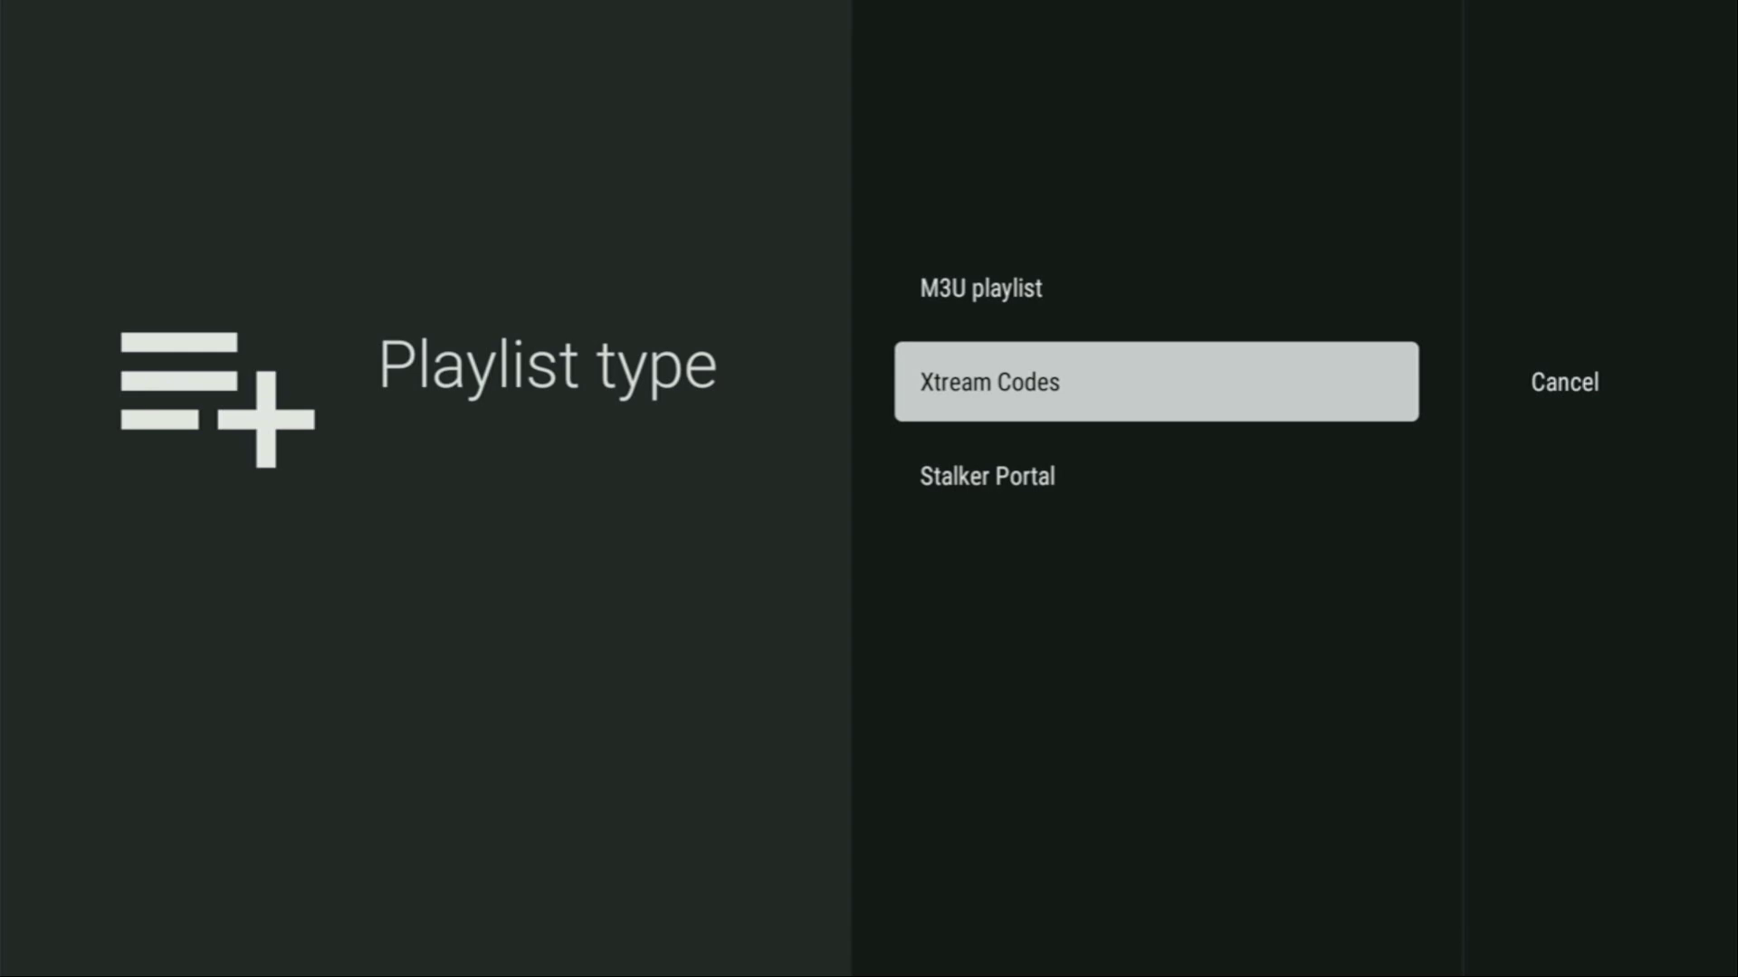
Preview the Xtream Codes server address, username and password fields, then back out to TiviMate's start screen.
key("Return")
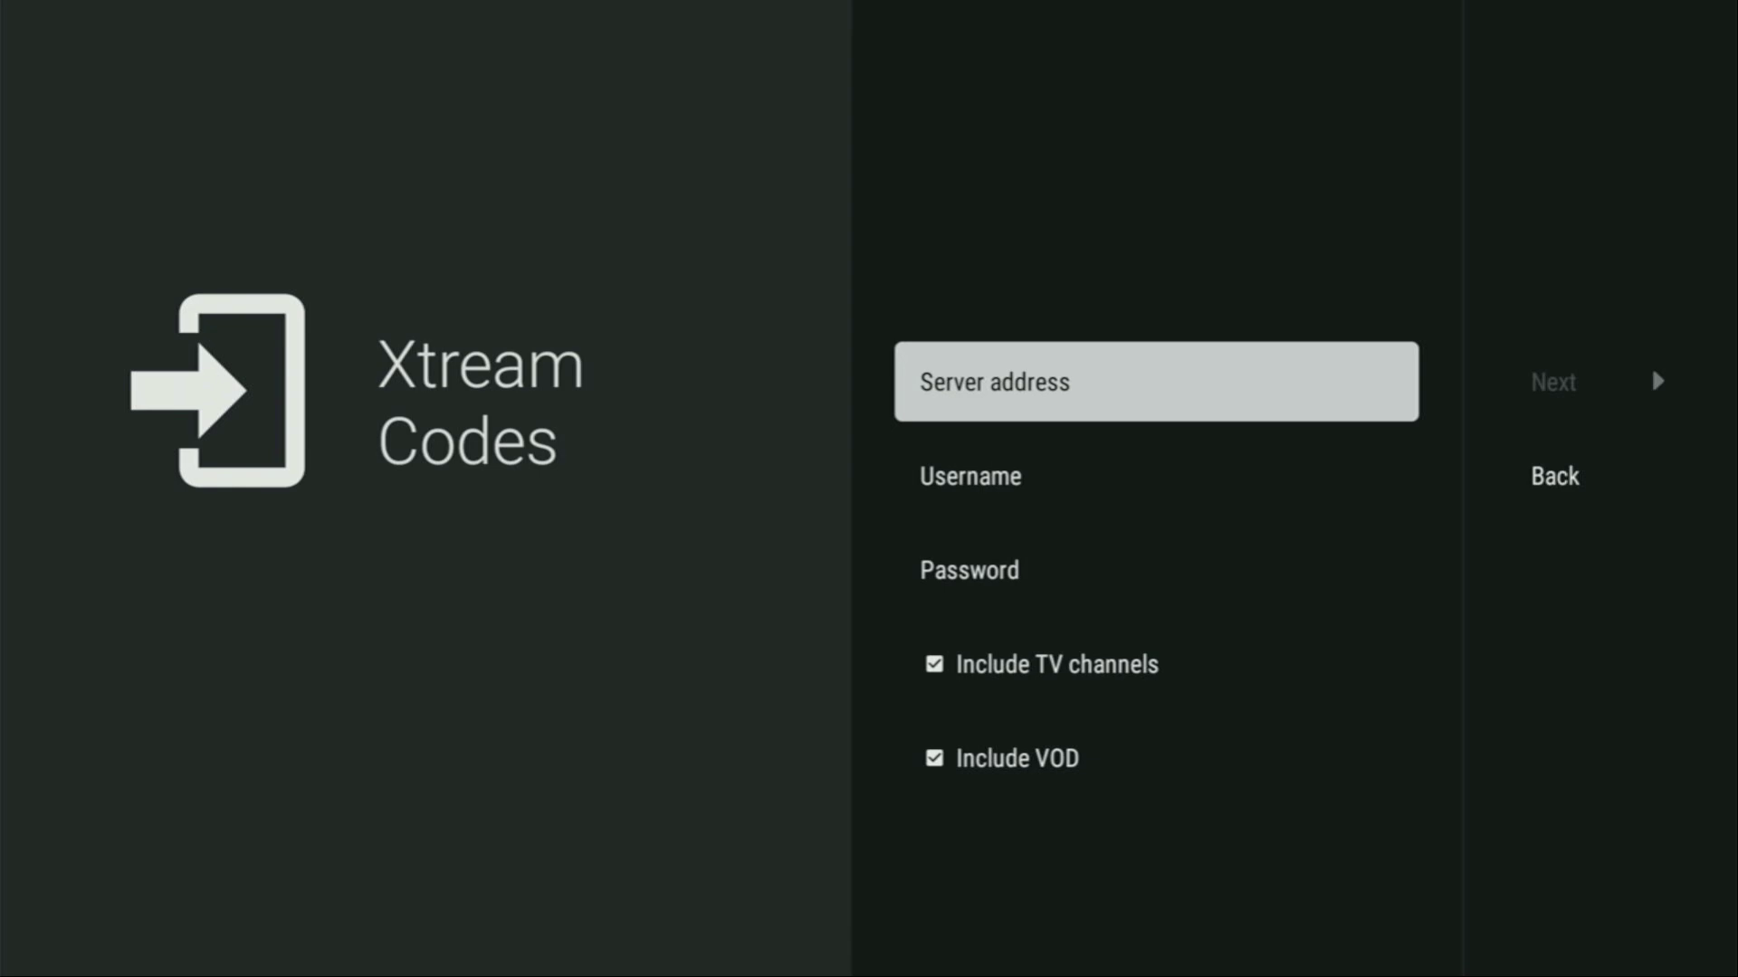
key("Down")
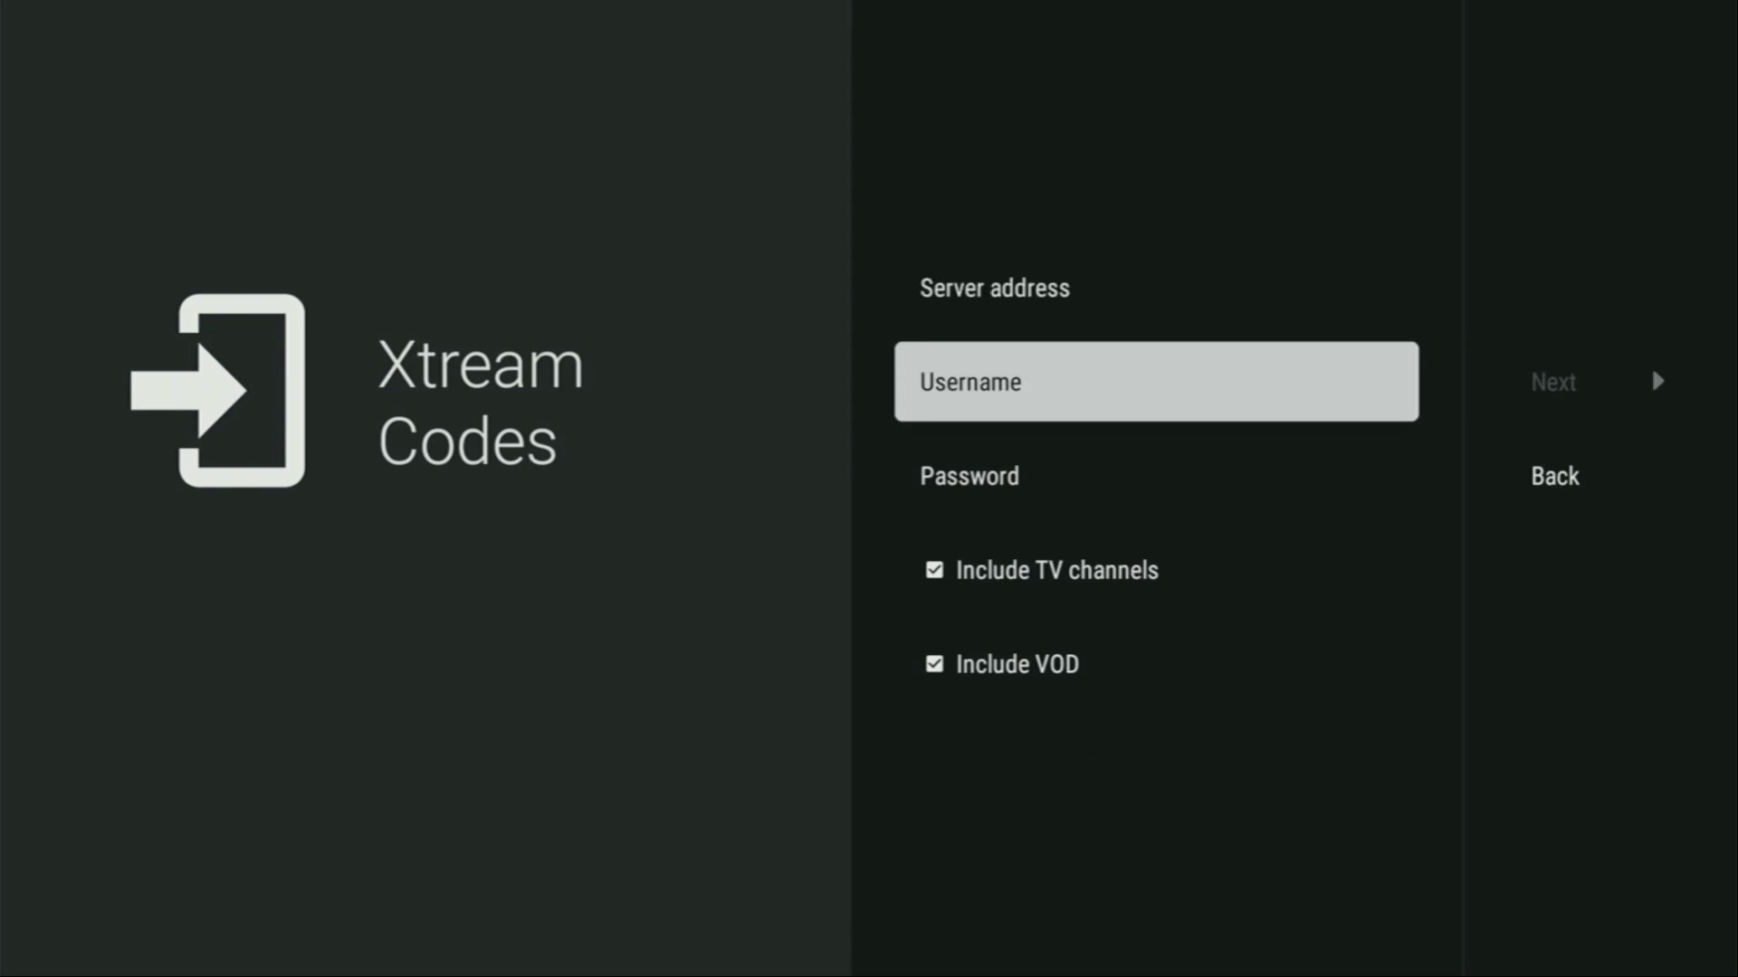
key("Down")
key("Right")
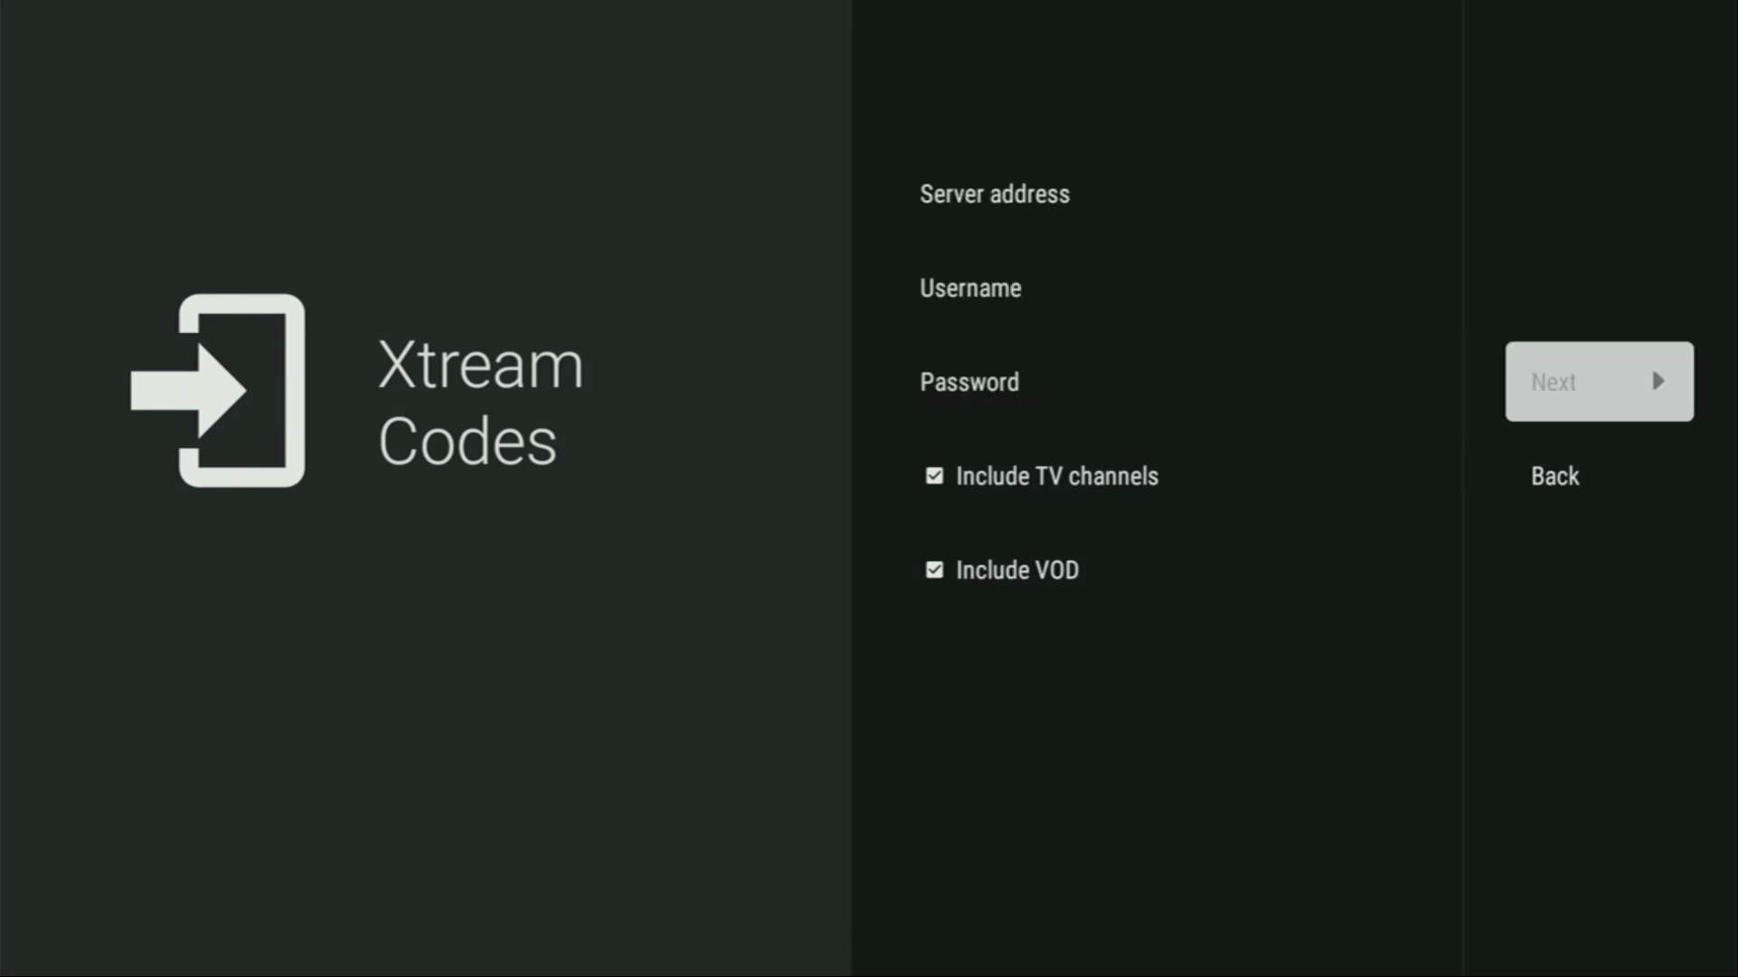
key("Escape")
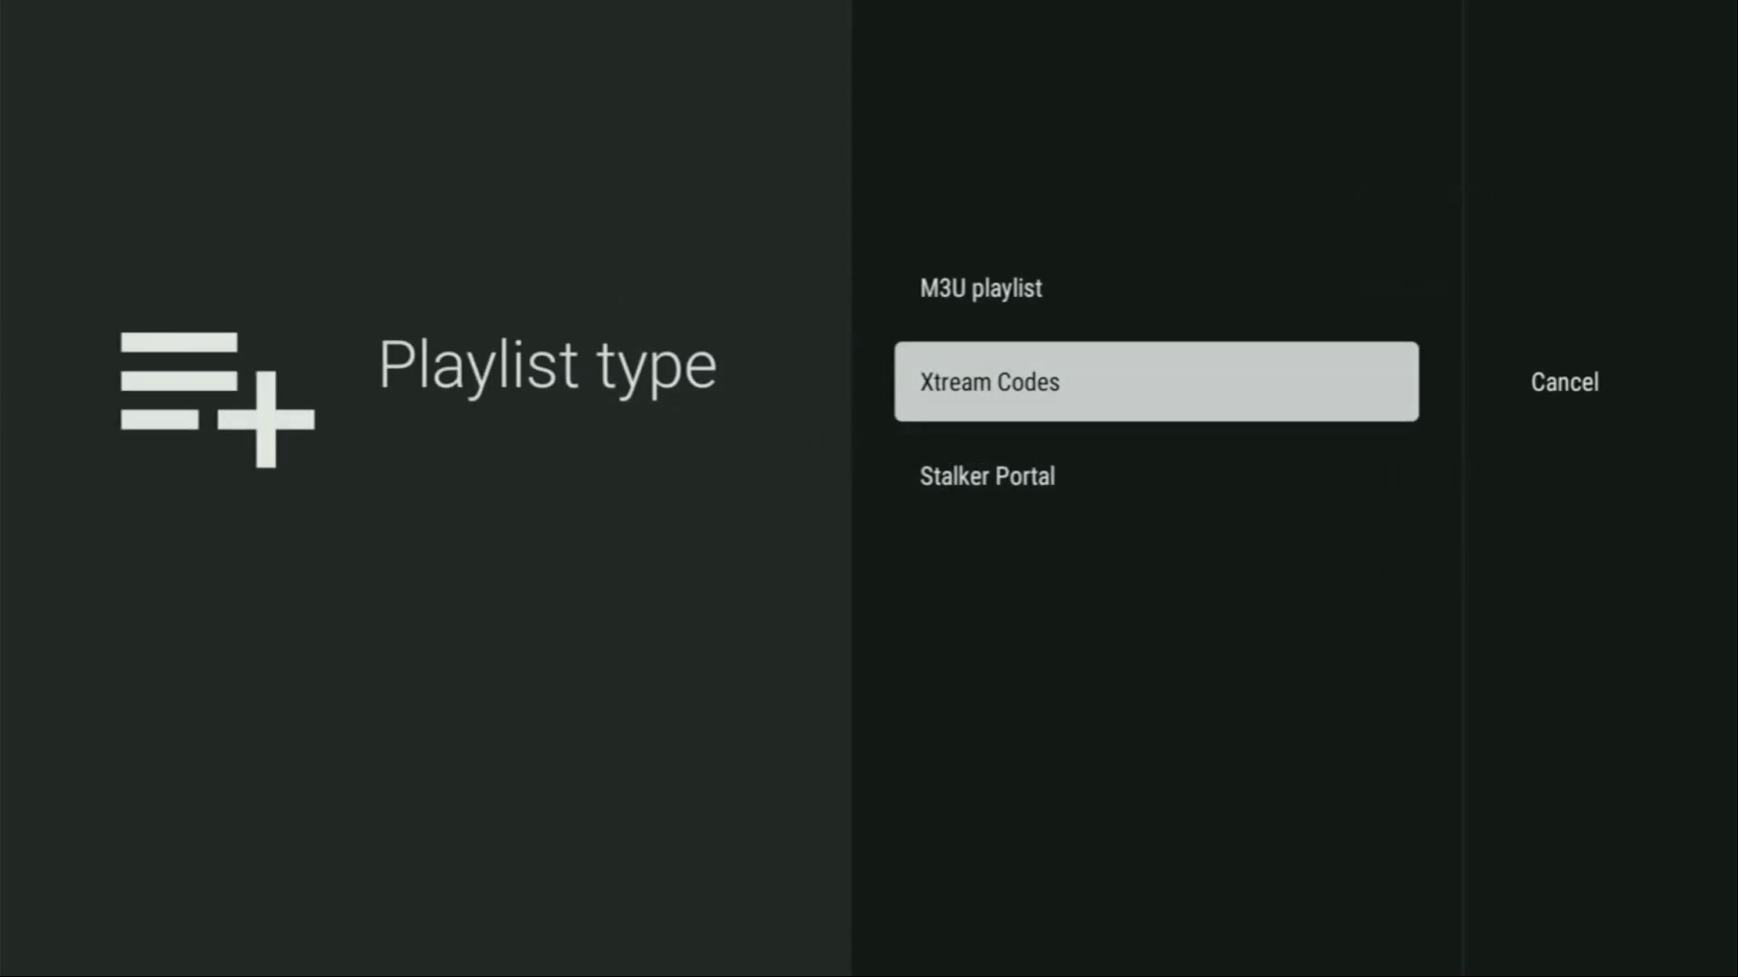
key("Escape")
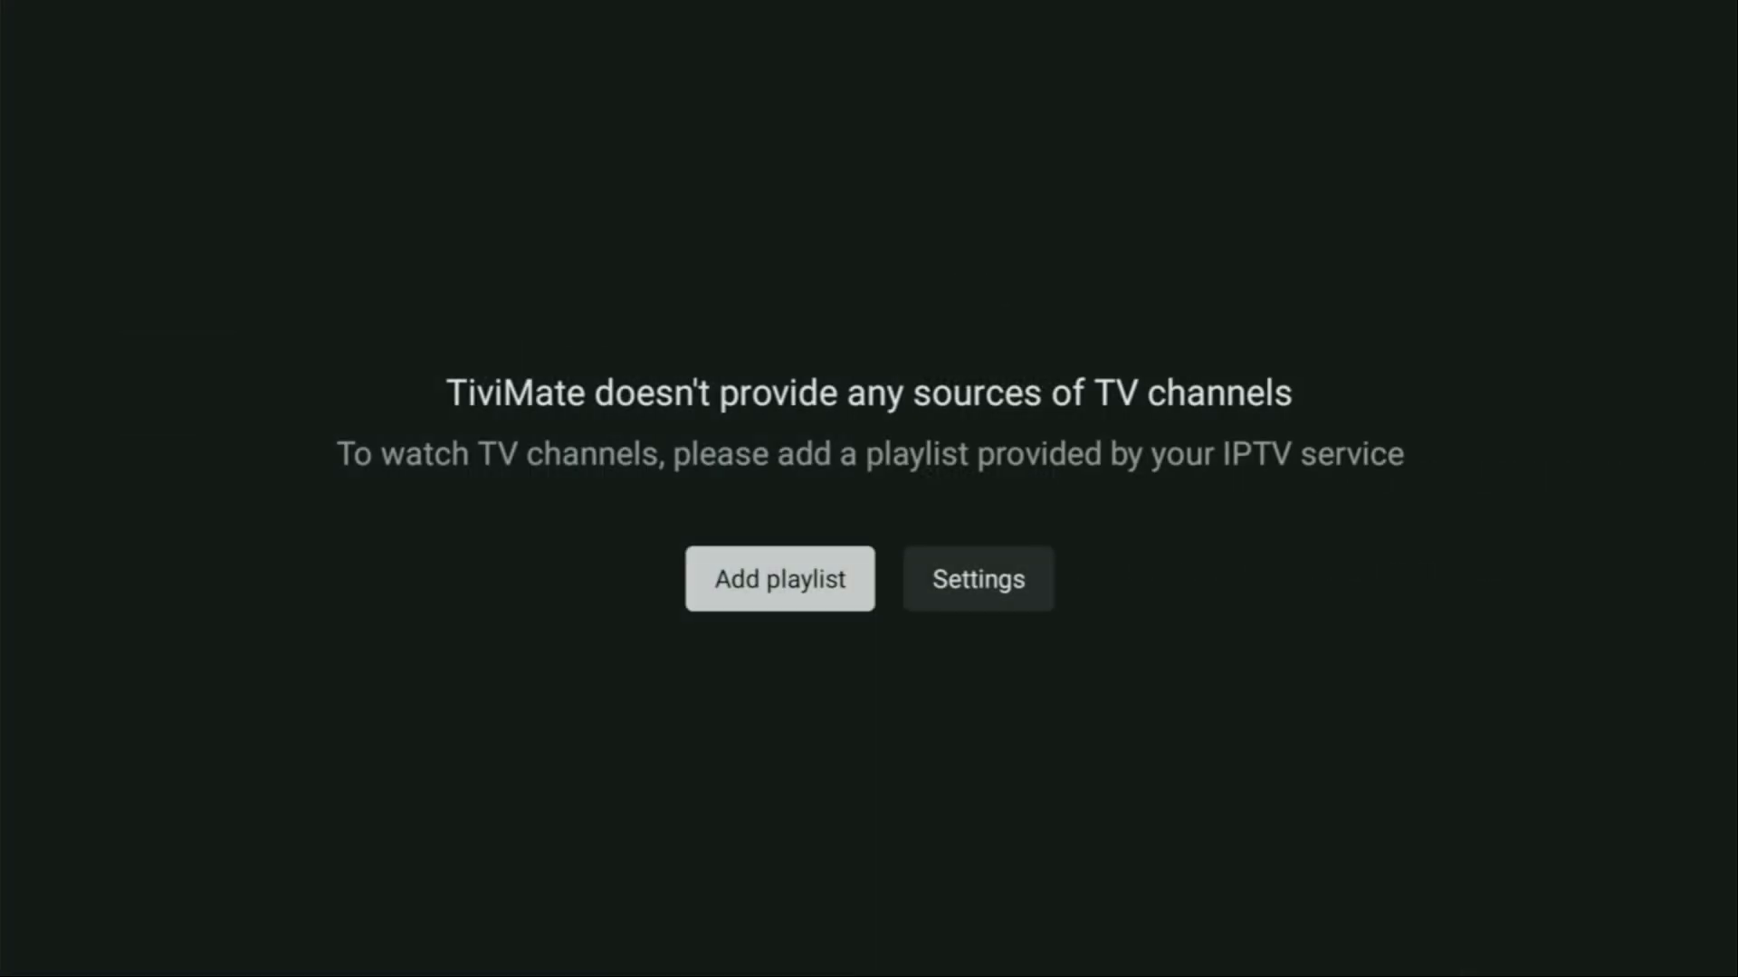